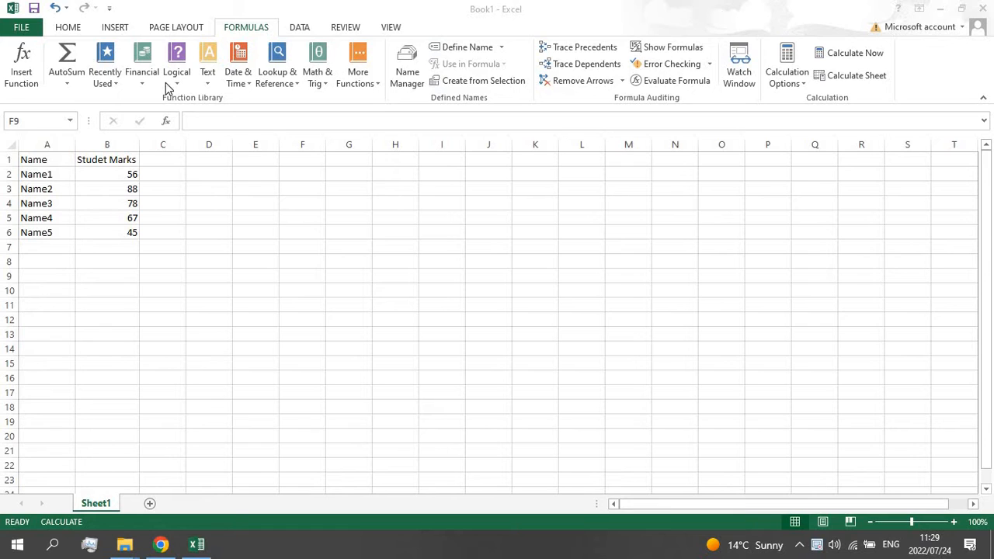
# Step: Look up the descriptions of the SUM, AVERAGE, IF and MAX functions in the Insert Function list, leaving without inserting any
pyautogui.click(23, 81)
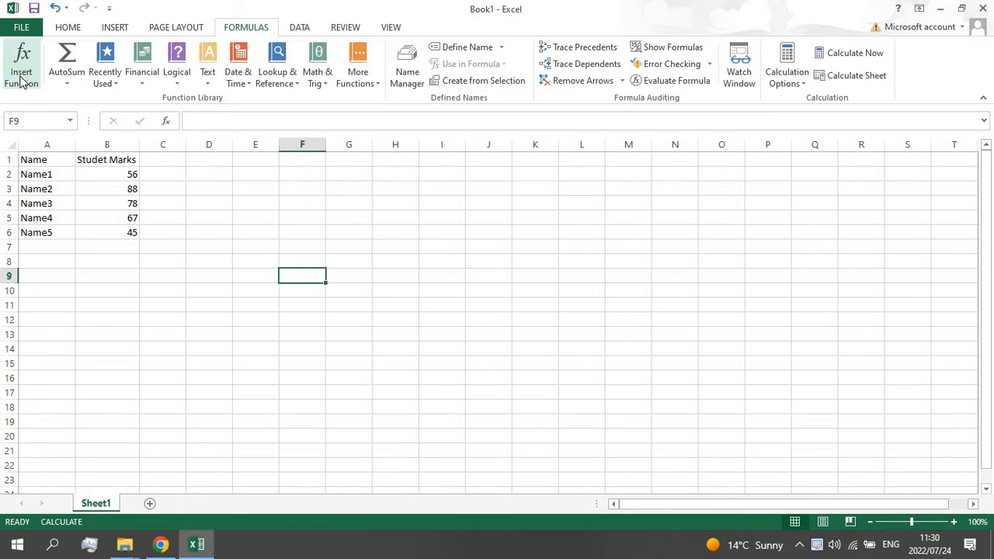
pyautogui.click(23, 77)
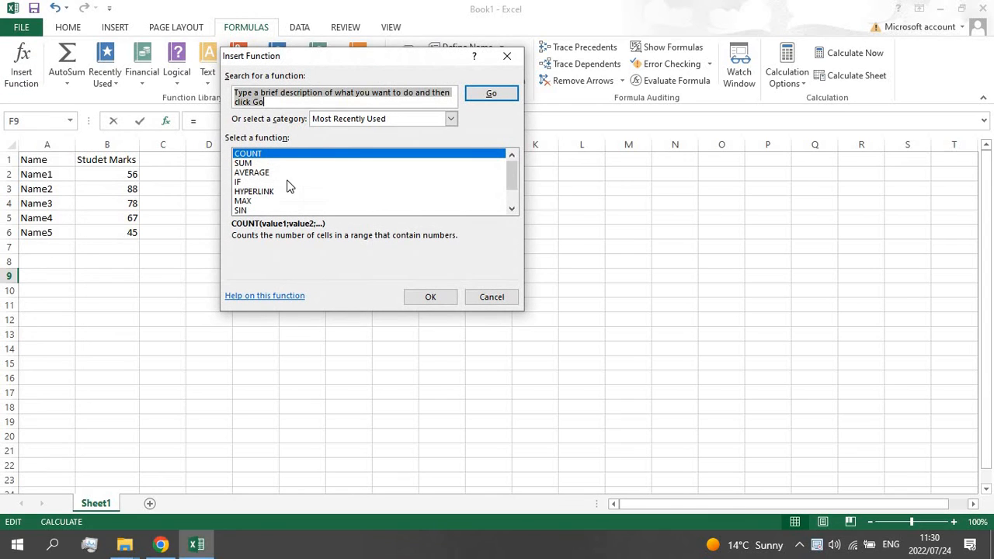
pyautogui.click(244, 164)
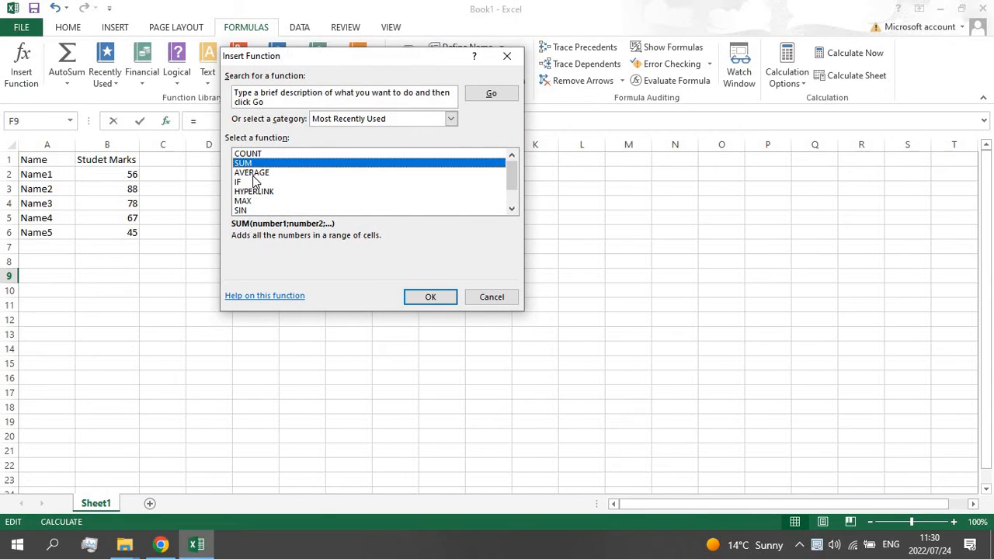
pyautogui.click(253, 173)
pyautogui.click(240, 183)
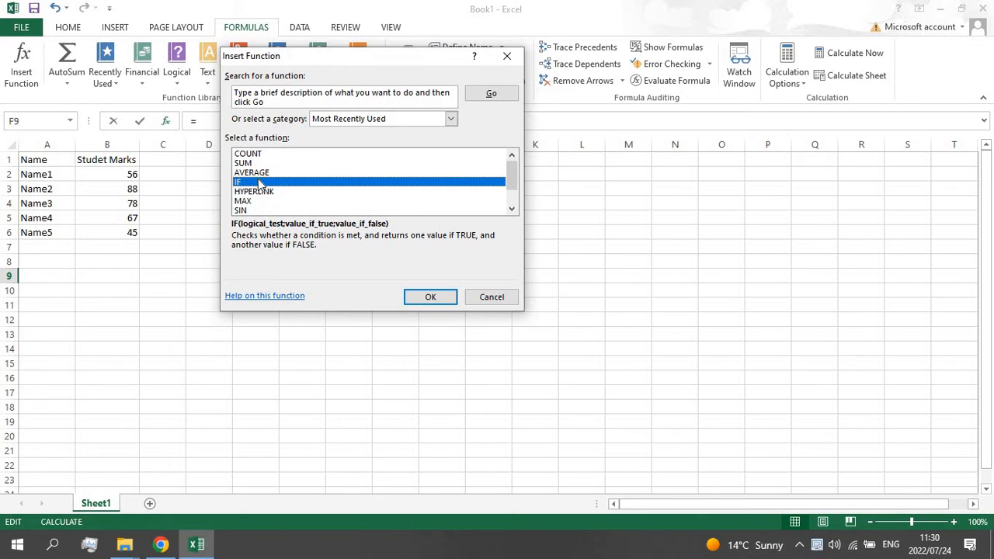
pyautogui.click(297, 201)
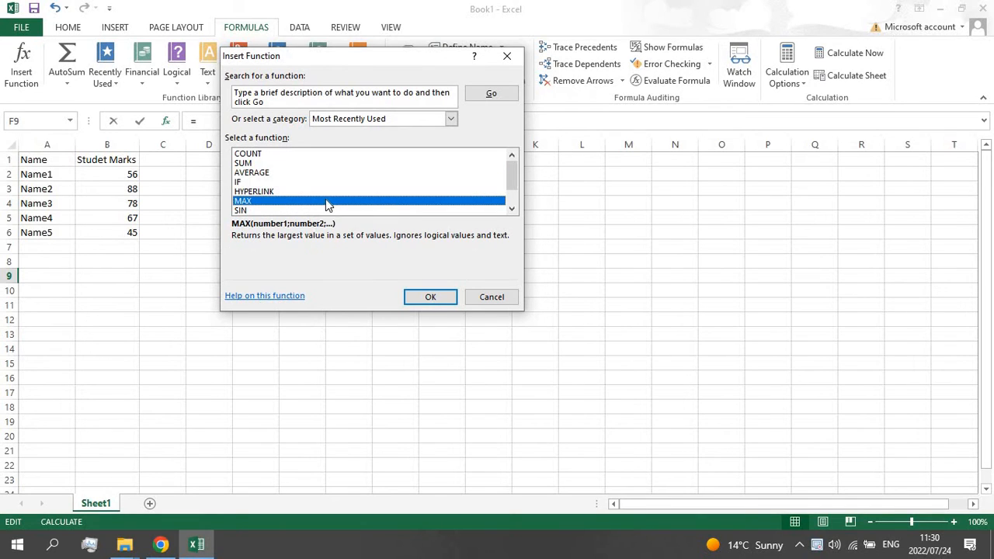
pyautogui.scroll(-1, 336, 200)
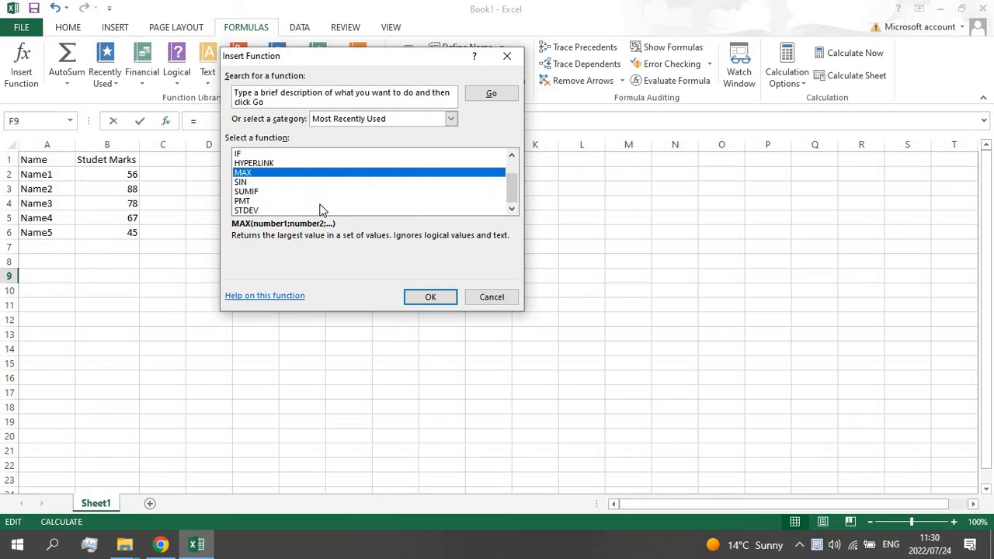
pyautogui.scroll(1, 322, 210)
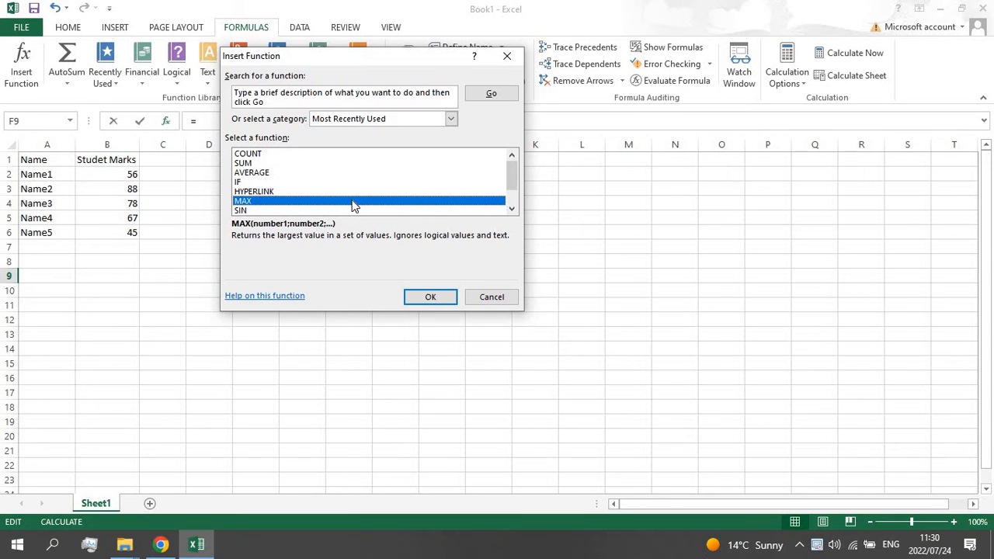
pyautogui.click(506, 59)
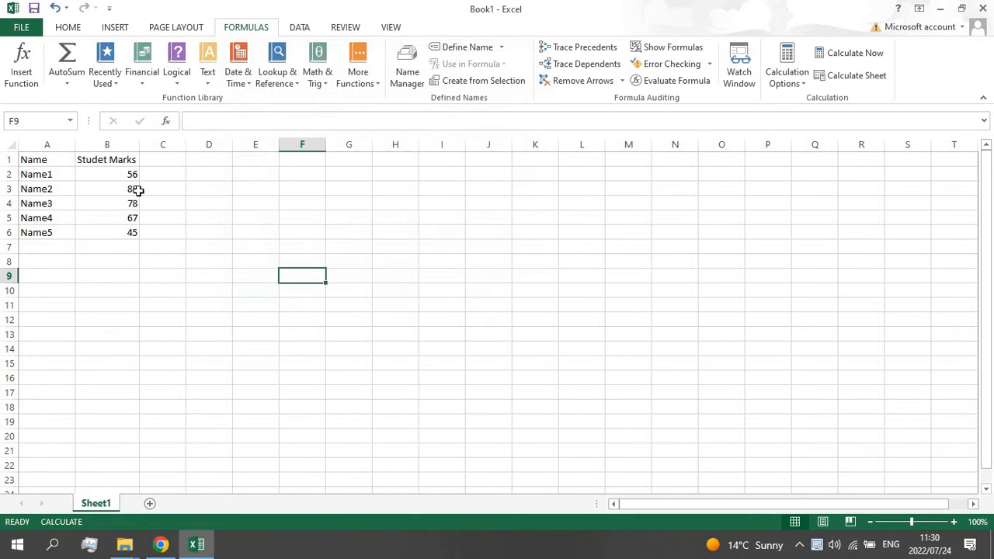
pyautogui.click(87, 172)
pyautogui.click(53, 159)
pyautogui.moveTo(66, 166); pyautogui.dragTo(88, 205)
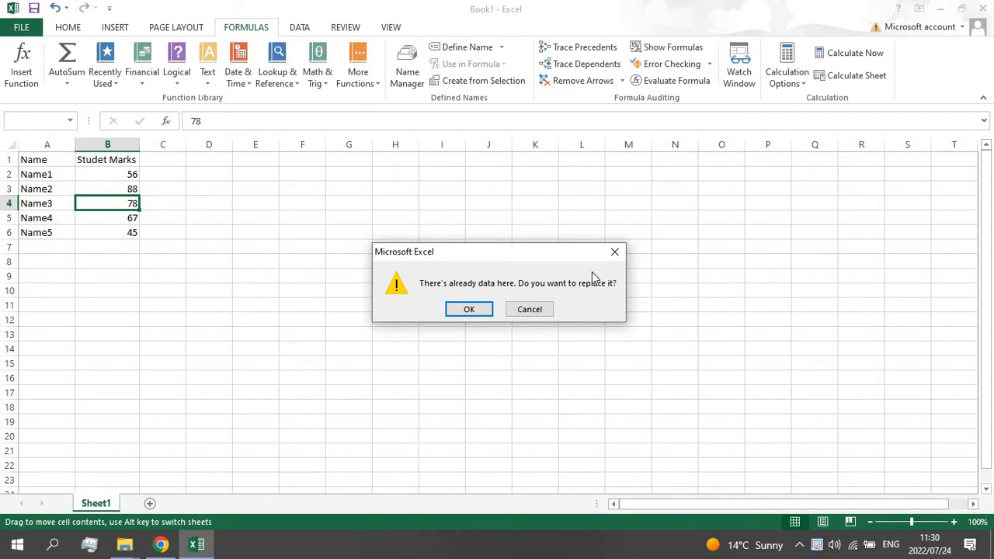
pyautogui.click(615, 255)
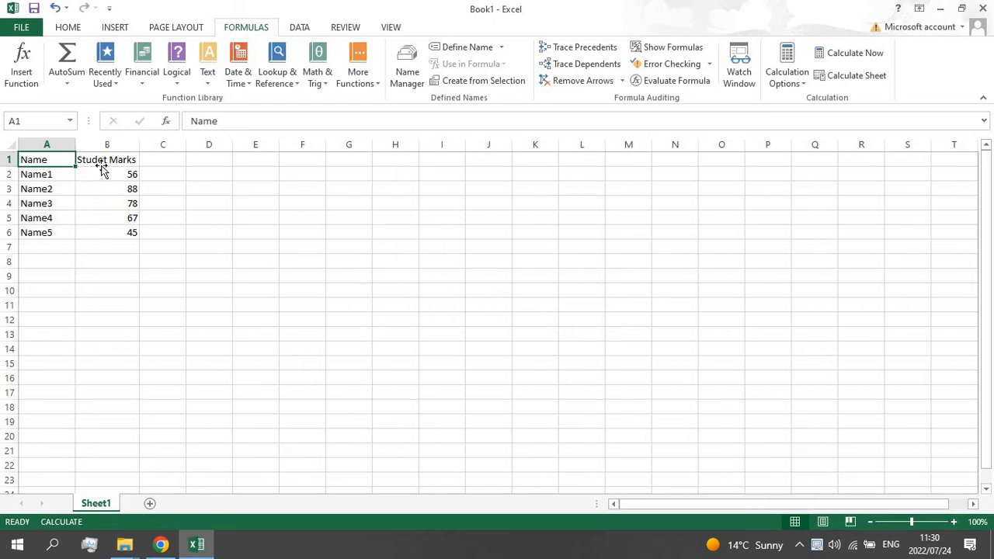
# Step: Examine the headers, names and marks of the student table in A1:B6 row by row
pyautogui.click(101, 163)
pyautogui.click(64, 161)
pyautogui.click(69, 176)
pyautogui.click(92, 180)
pyautogui.click(66, 189)
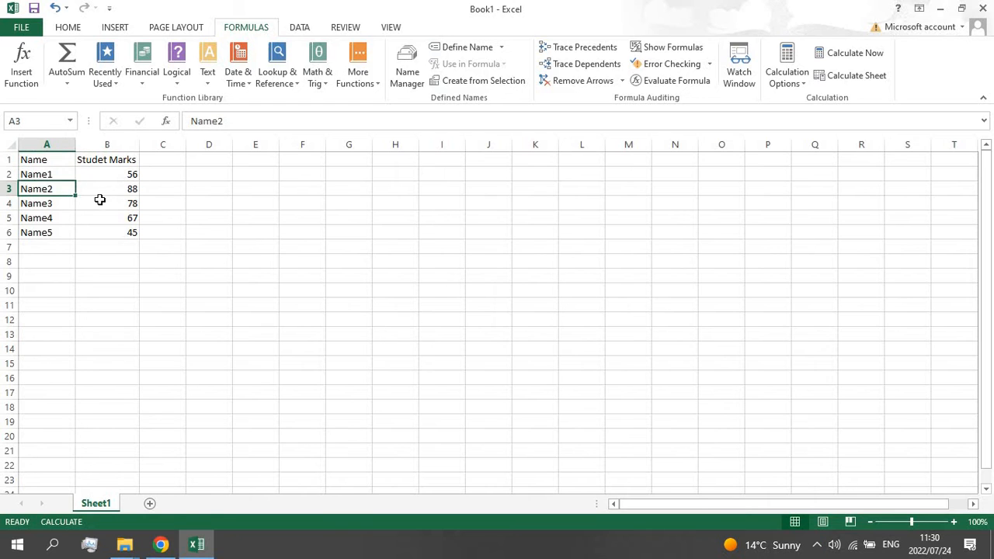
pyautogui.click(89, 203)
pyautogui.click(60, 206)
pyautogui.click(84, 227)
pyautogui.click(62, 220)
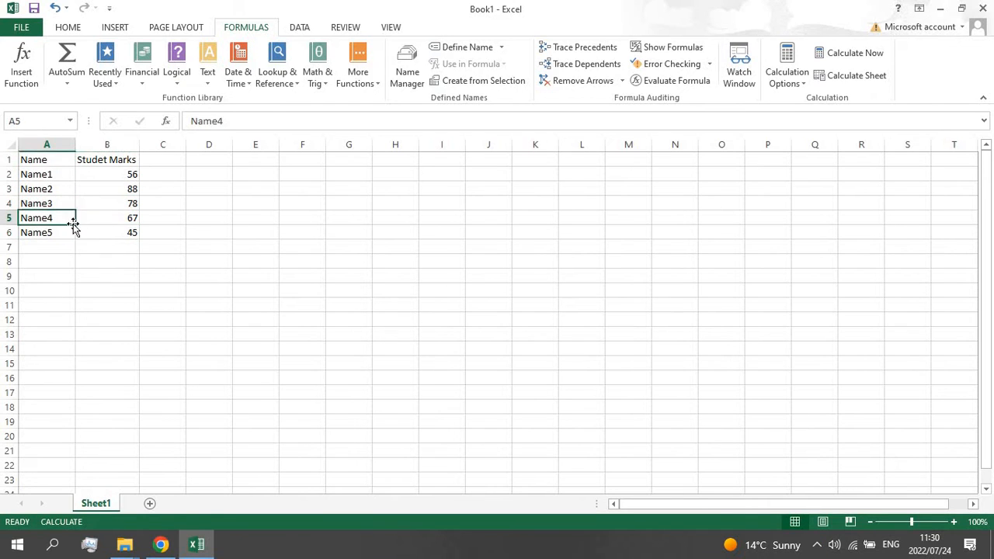
pyautogui.click(81, 220)
pyautogui.click(71, 236)
pyautogui.click(82, 228)
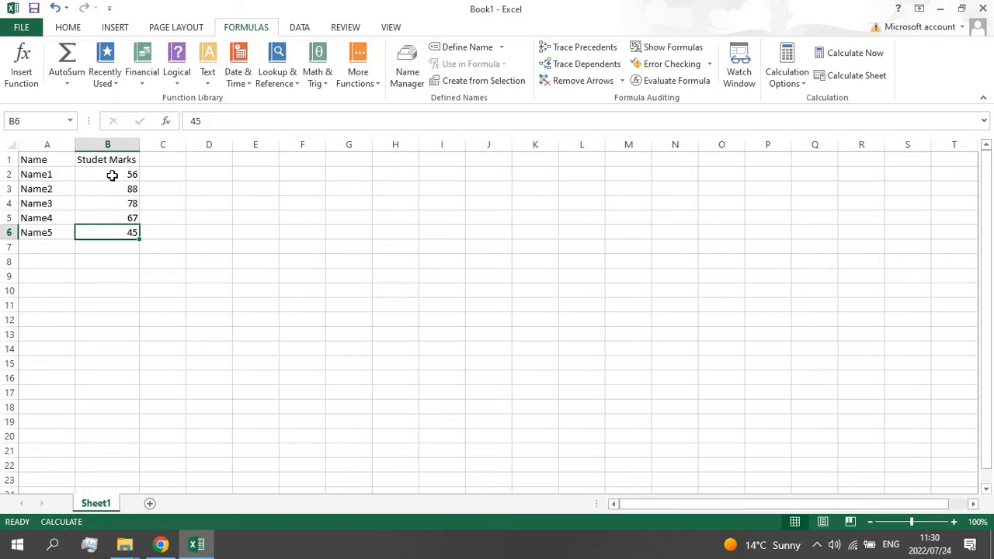
# Step: Examine the student marks in B2:B6, both as a selected range and cell by cell
pyautogui.moveTo(113, 175); pyautogui.dragTo(116, 232)
pyautogui.moveTo(113, 172); pyautogui.dragTo(119, 230)
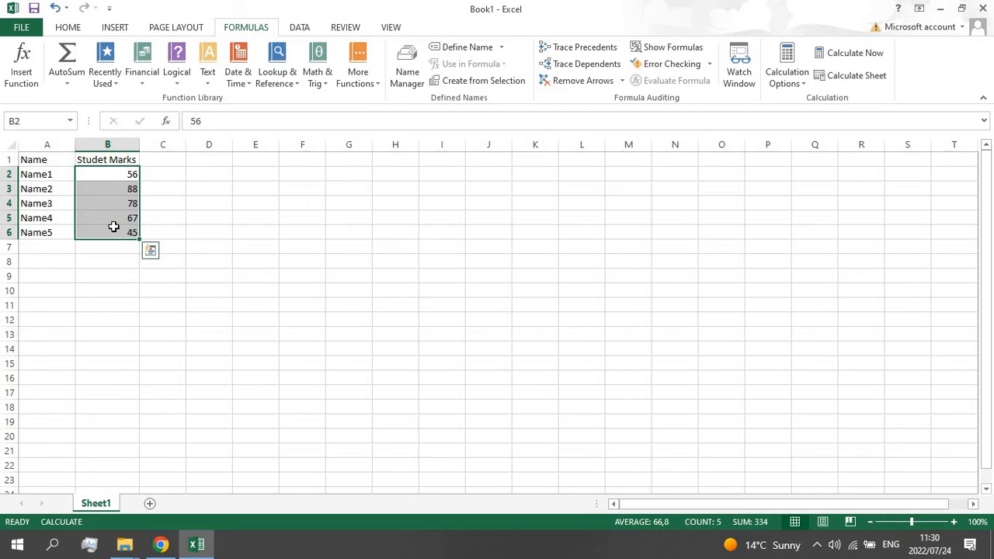
pyautogui.click(116, 175)
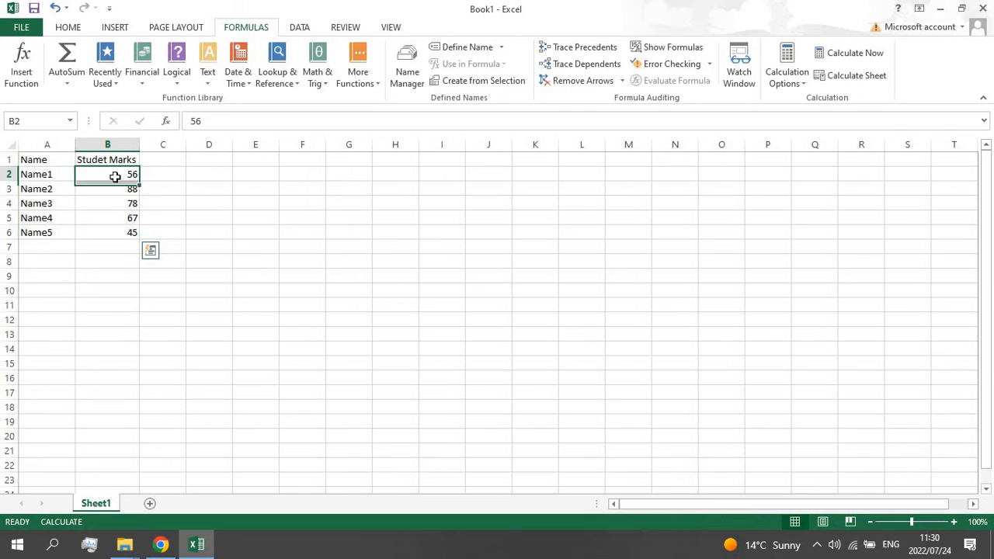
pyautogui.click(109, 188)
pyautogui.moveTo(122, 178); pyautogui.dragTo(129, 228)
pyautogui.click(122, 176)
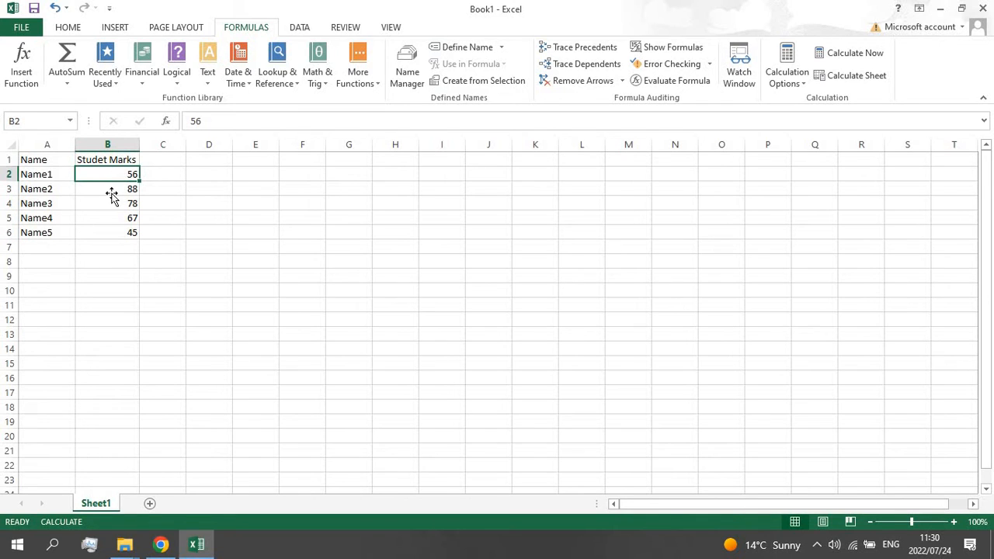
pyautogui.click(110, 192)
pyautogui.click(87, 176)
pyautogui.click(104, 189)
pyautogui.click(103, 203)
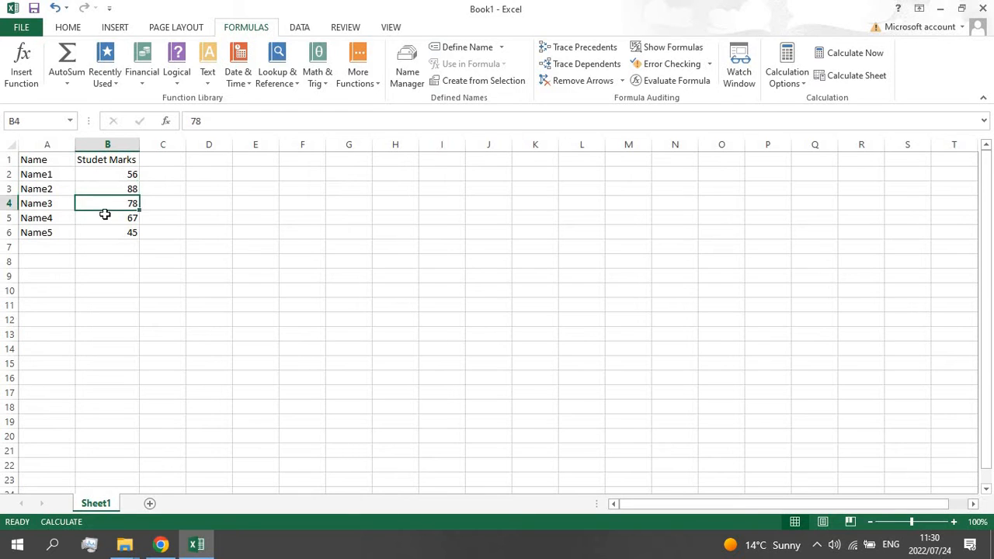
pyautogui.click(105, 218)
pyautogui.click(109, 232)
pyautogui.click(115, 177)
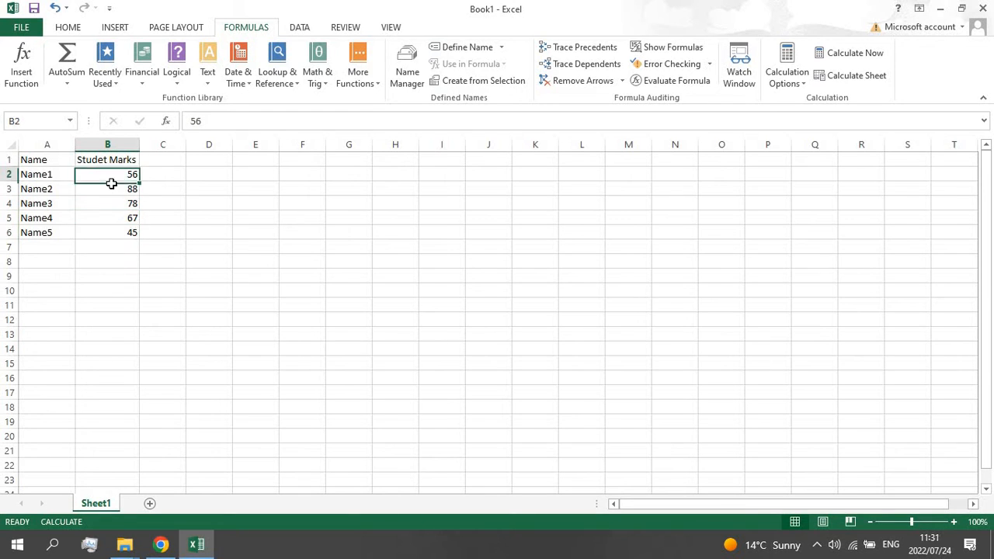
pyautogui.moveTo(116, 181); pyautogui.dragTo(117, 222)
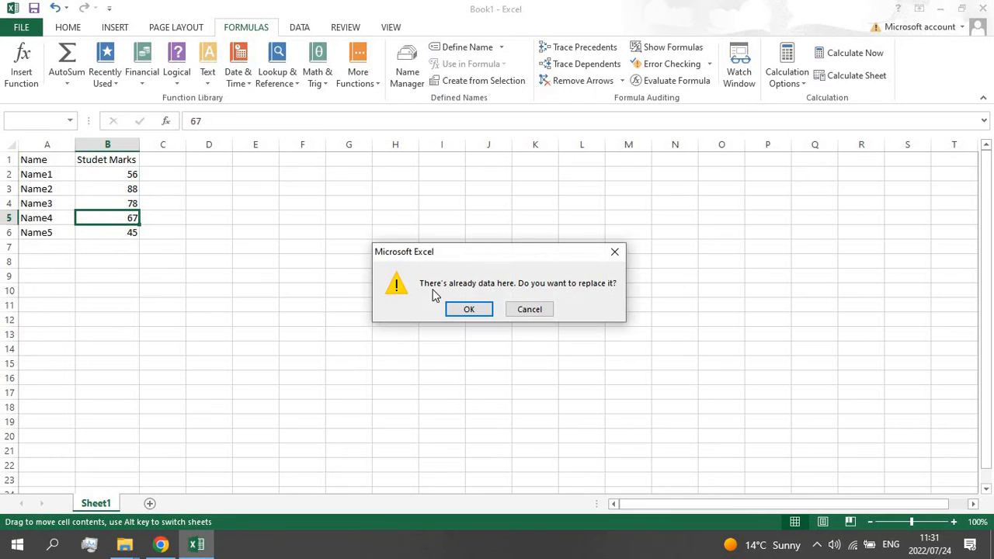
pyautogui.press('Escape')
pyautogui.click(223, 231)
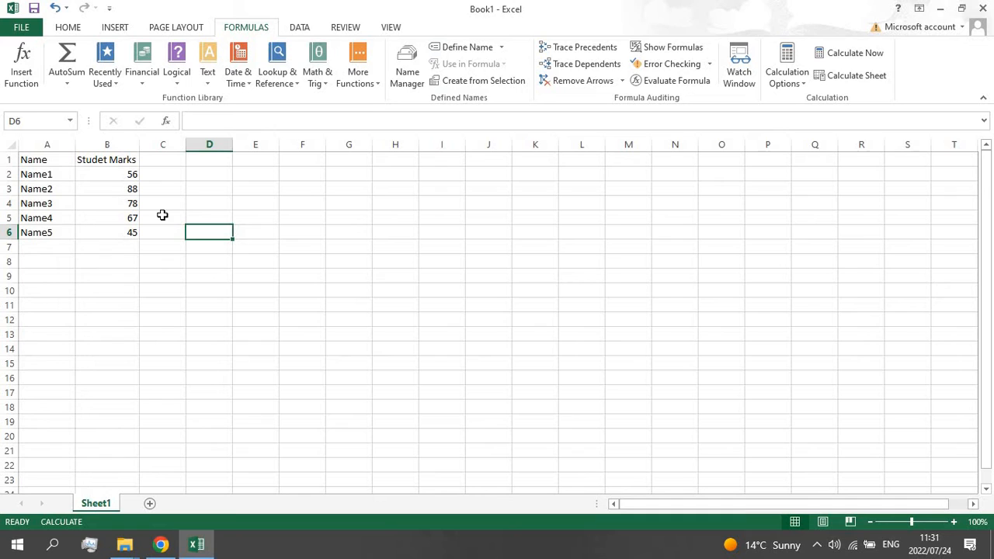
pyautogui.click(116, 177)
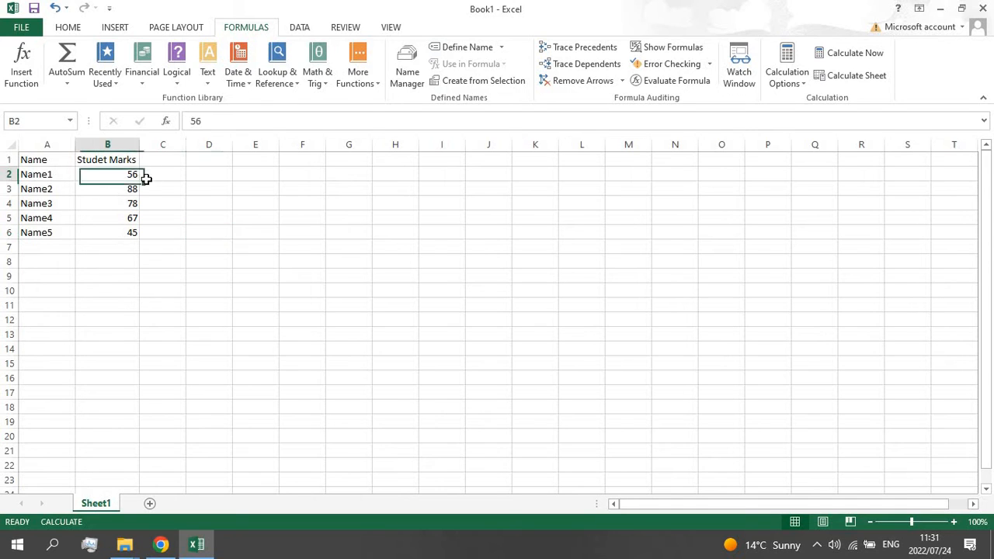
pyautogui.moveTo(146, 179); pyautogui.dragTo(135, 176)
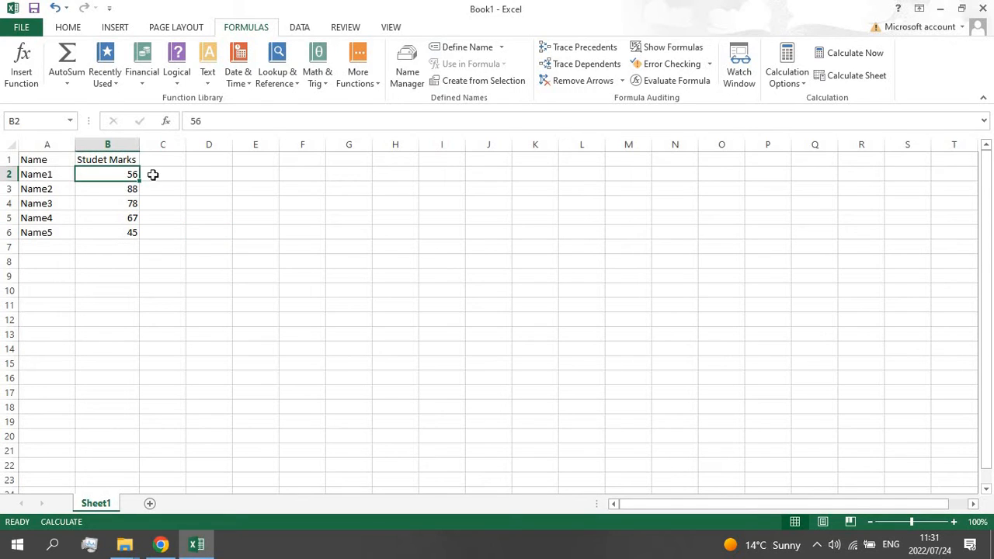
pyautogui.click(153, 175)
pyautogui.click(127, 173)
pyautogui.click(153, 177)
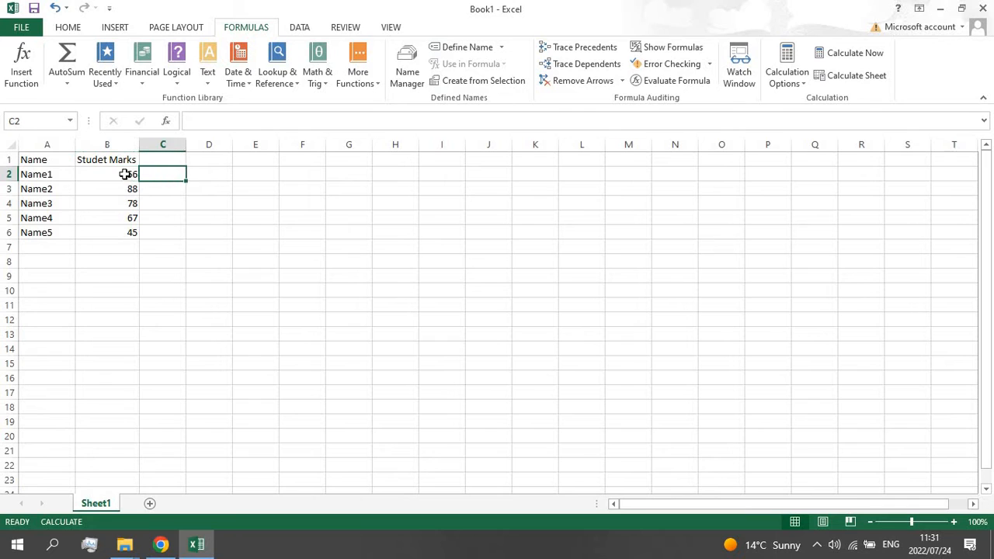
pyautogui.click(166, 184)
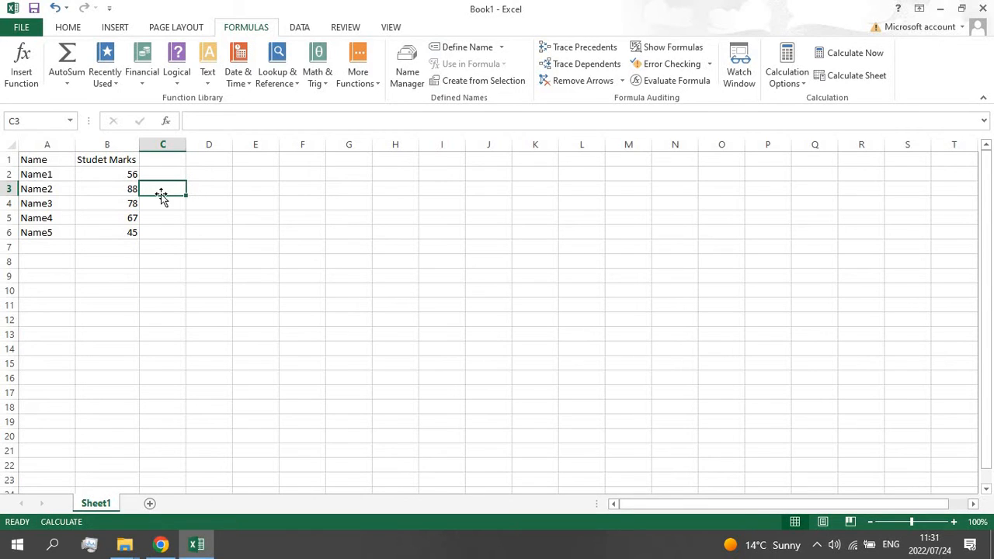
pyautogui.press('Down')
pyautogui.click(167, 191)
pyautogui.click(156, 203)
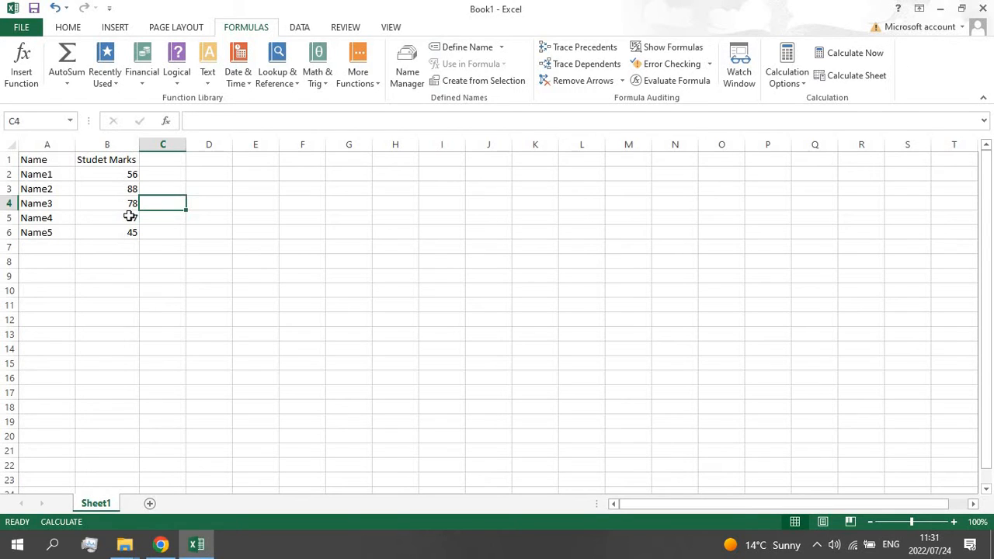
pyautogui.click(129, 216)
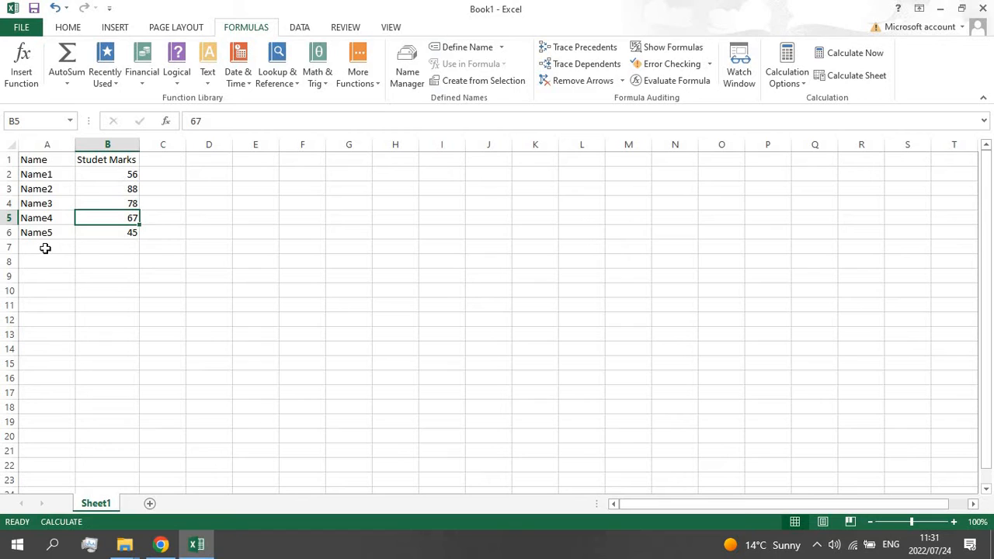
# Step: Enter the label "Total marks" in cell A7, below the last student name
pyautogui.click(48, 247)
pyautogui.click(112, 248)
pyautogui.click(45, 245)
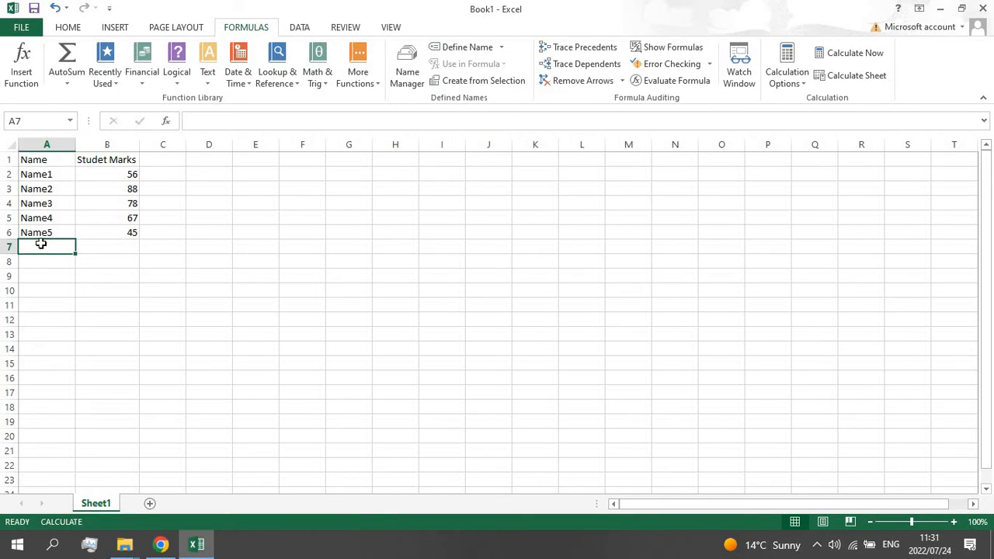
pyautogui.click(108, 243)
pyautogui.click(31, 249)
pyautogui.write('T')
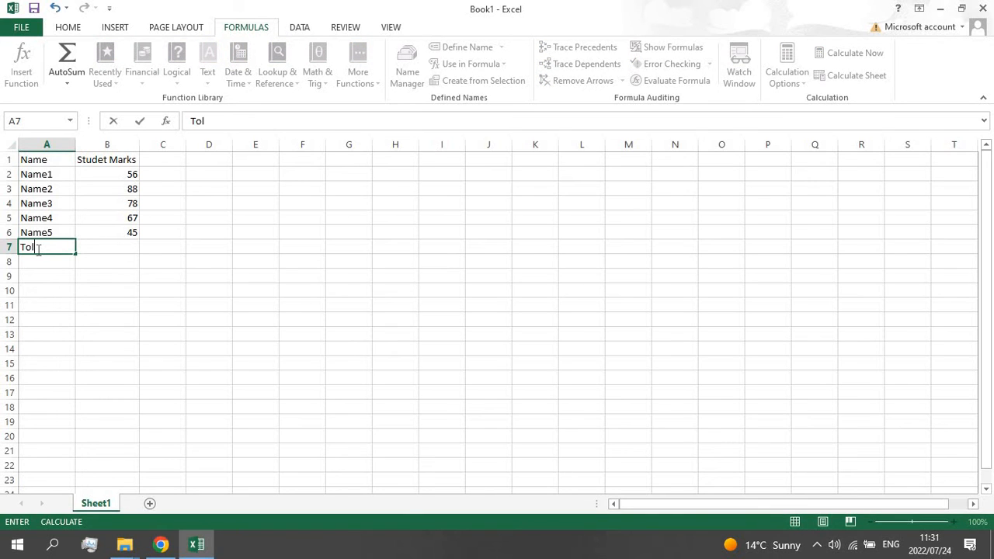
pyautogui.write('otal marks')
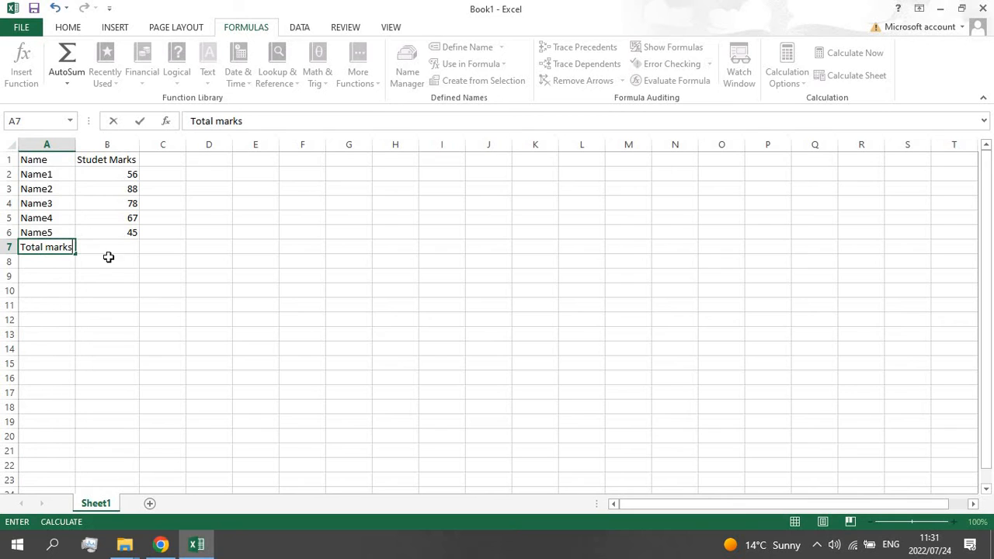
# Step: Enter the formula =SUM(B2:B6) in cell B7 to total the student marks
pyautogui.click(131, 246)
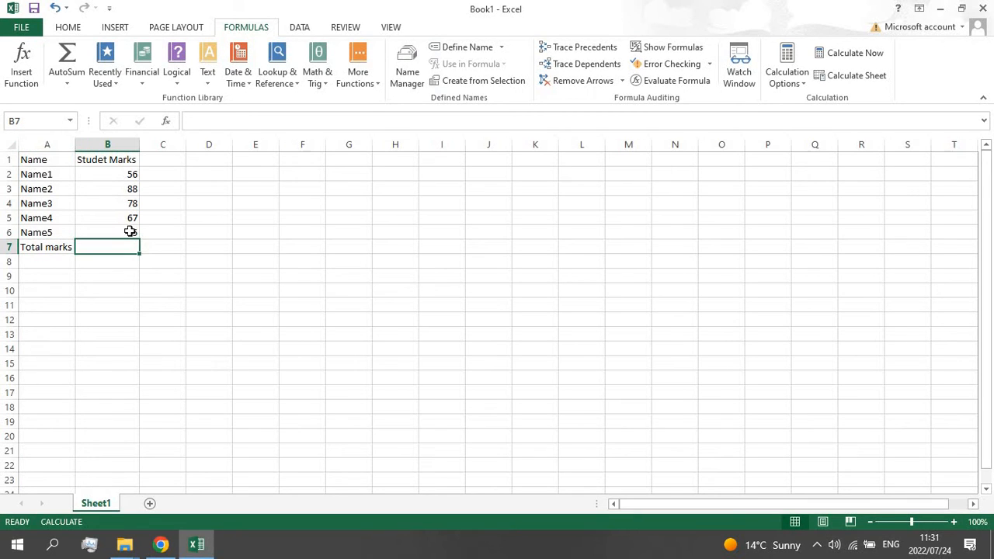
pyautogui.write('=')
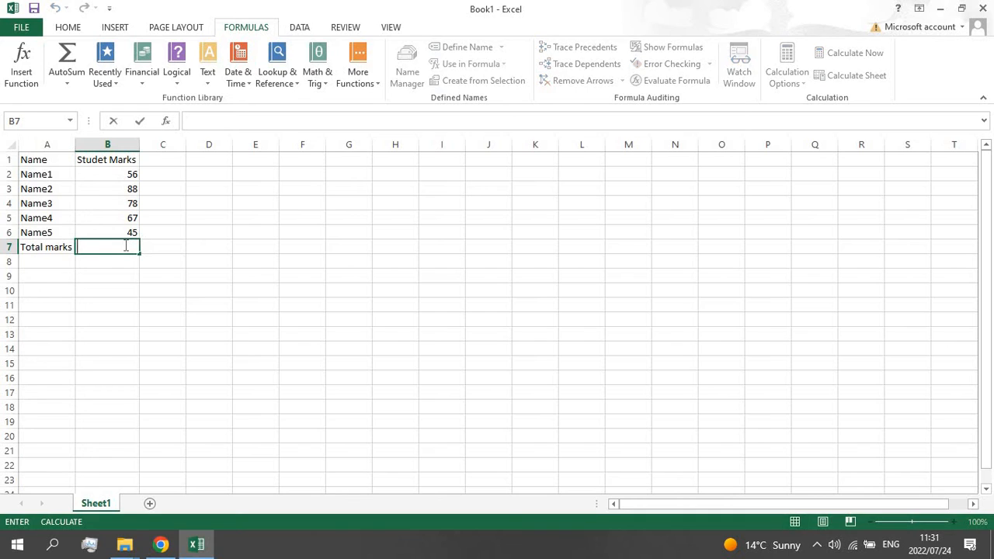
pyautogui.write('SUM')
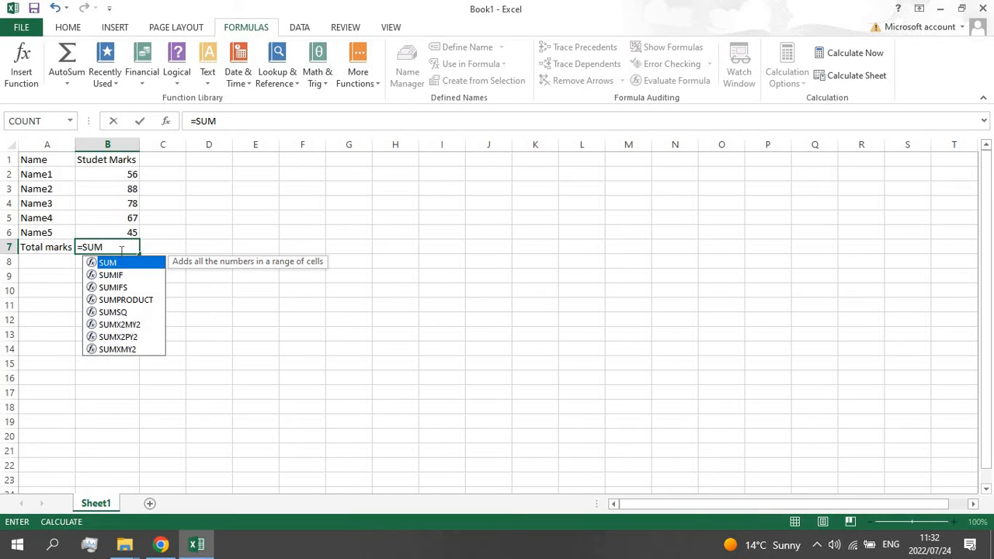
pyautogui.write('9')
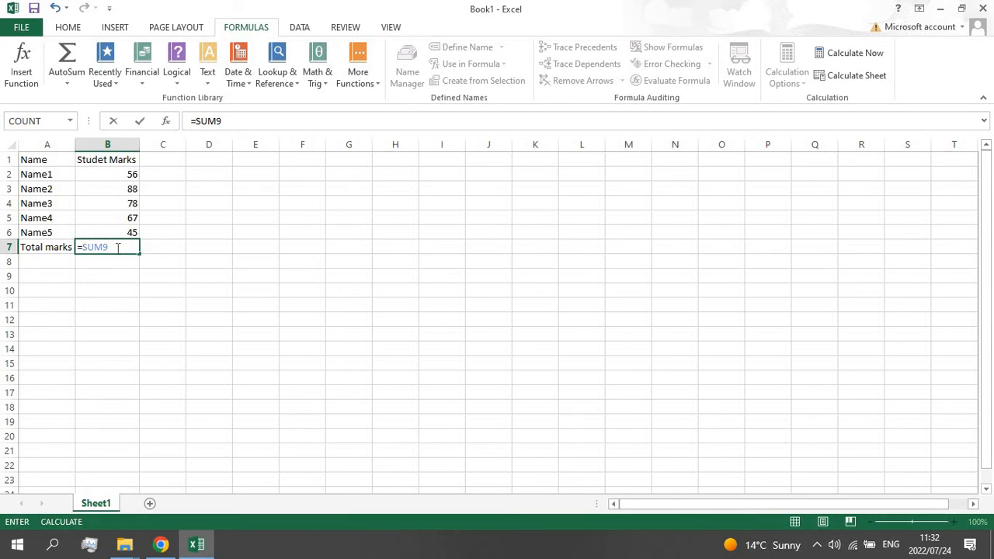
pyautogui.press('BackSpace')
pyautogui.write('(')
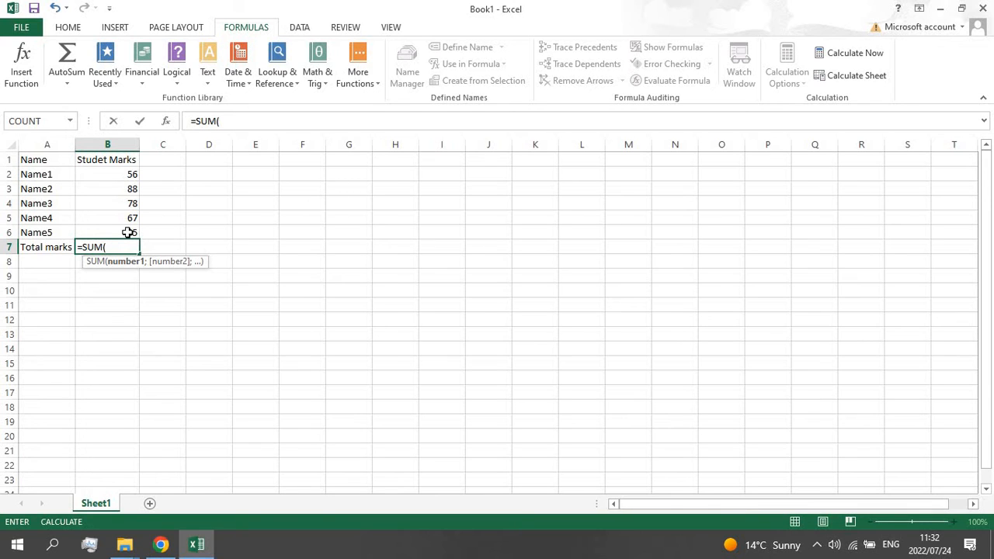
pyautogui.write('B')
pyautogui.press('BackSpace')
pyautogui.write('B1')
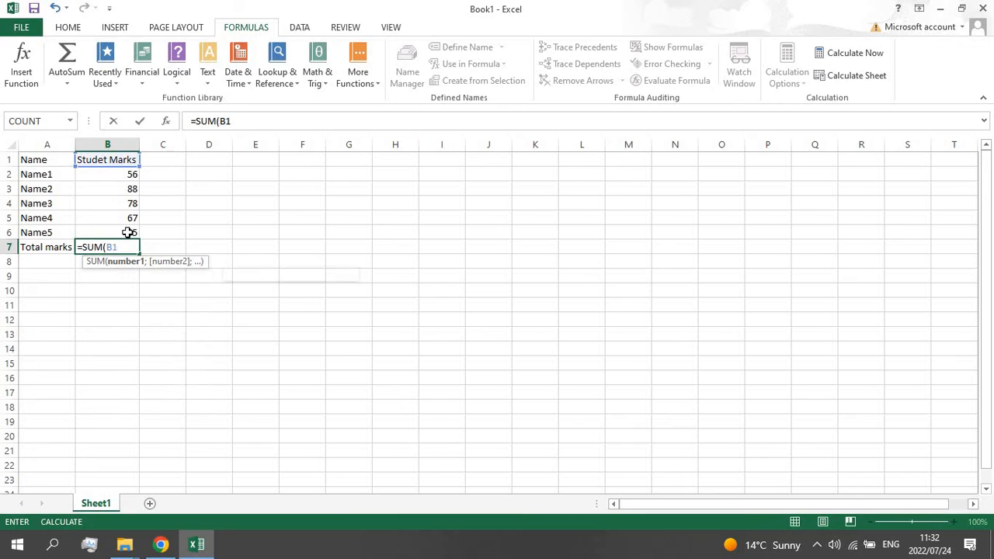
pyautogui.press('BackSpace')
pyautogui.write('2:')
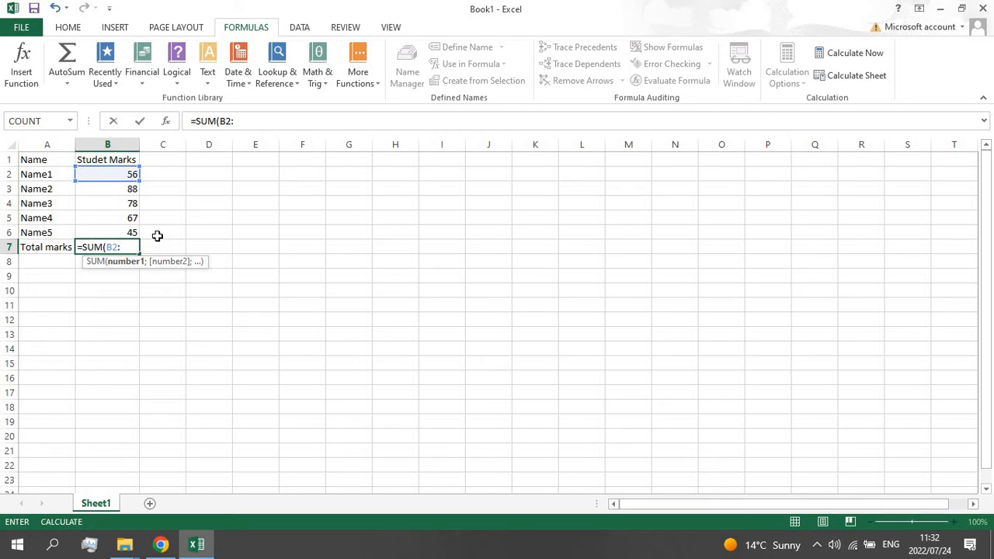
pyautogui.write('B6')
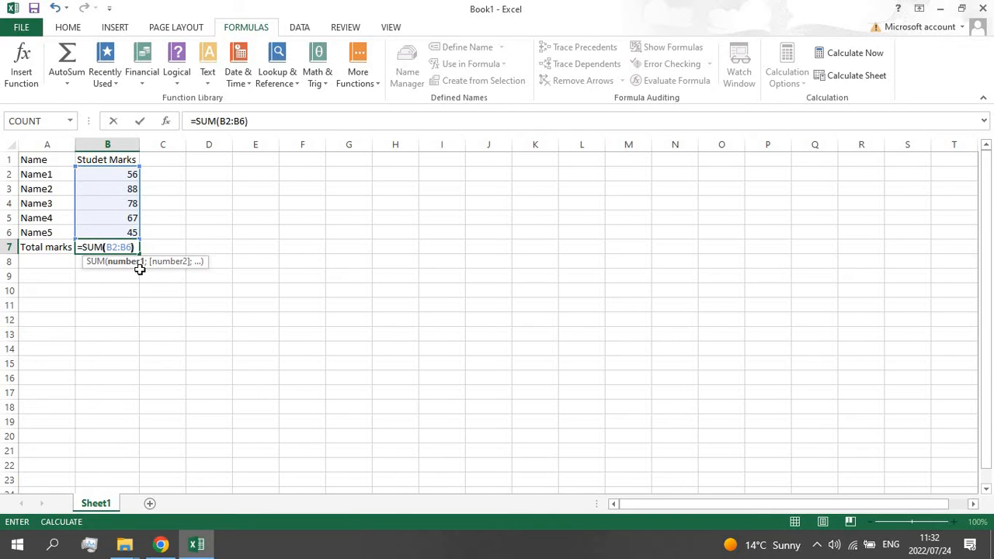
pyautogui.write(')')
pyautogui.press('Return')
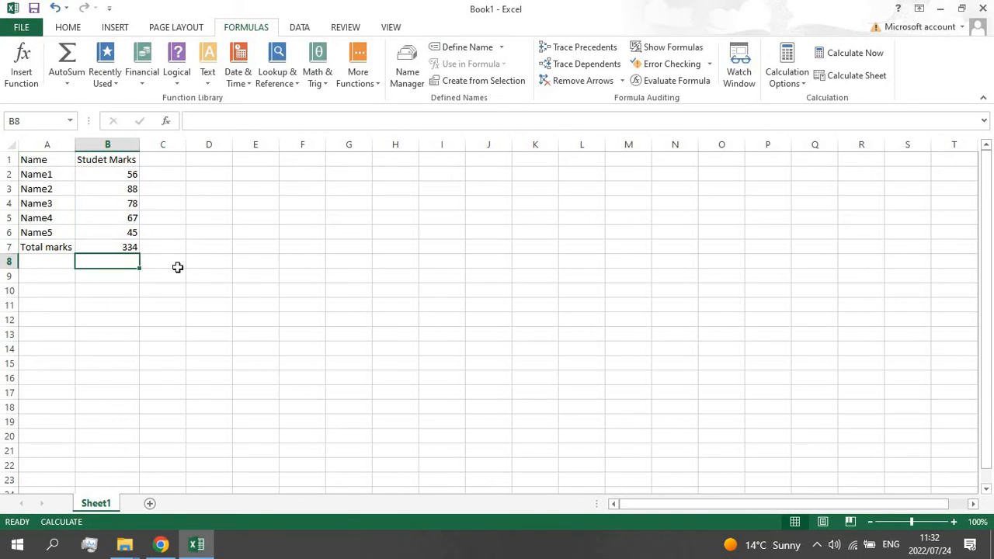
# Step: Rewrite the total formula in B7 as =sum(B2:B6), picking the marks range B2:B6 directly on the sheet
pyautogui.click(118, 247)
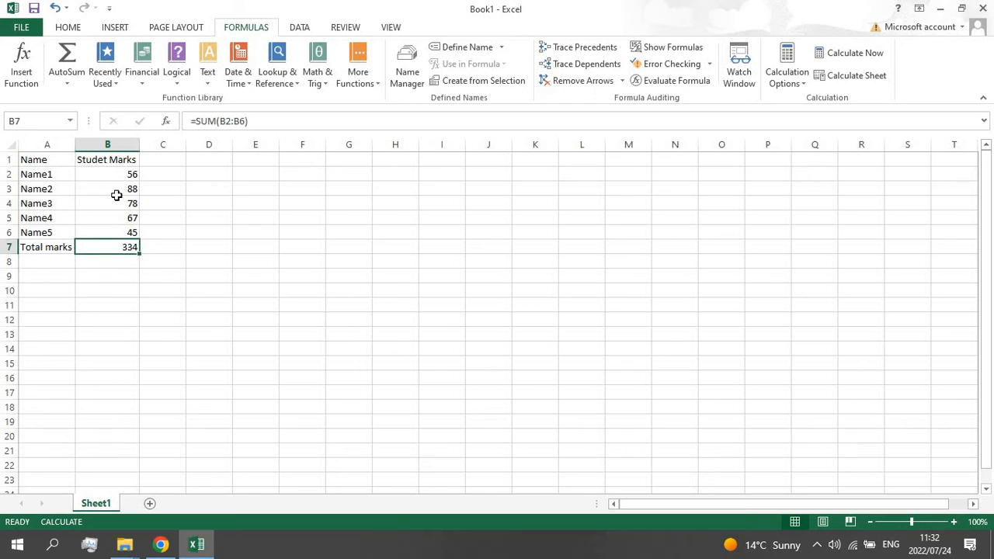
pyautogui.moveTo(117, 175); pyautogui.dragTo(113, 233)
pyautogui.doubleClick(110, 245)
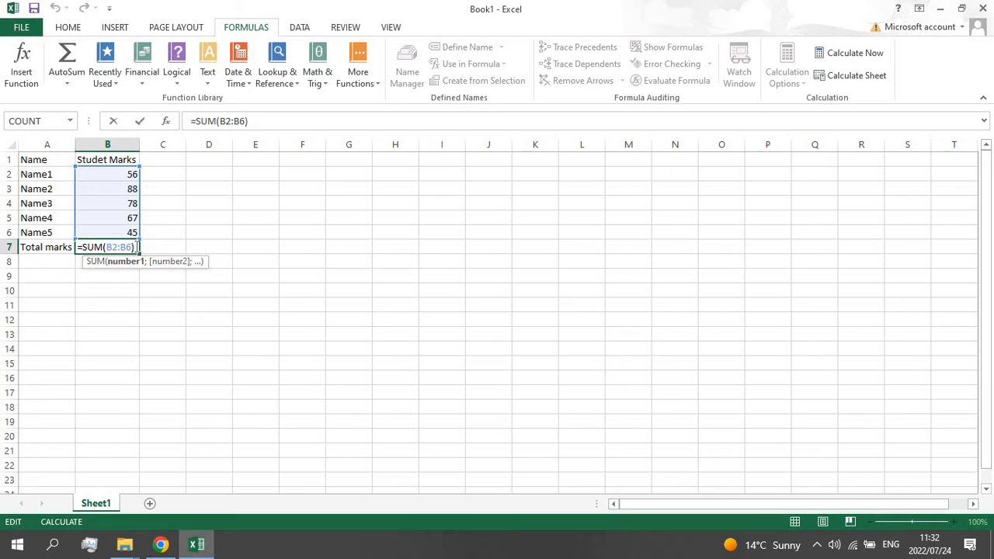
pyautogui.moveTo(138, 247); pyautogui.dragTo(75, 241)
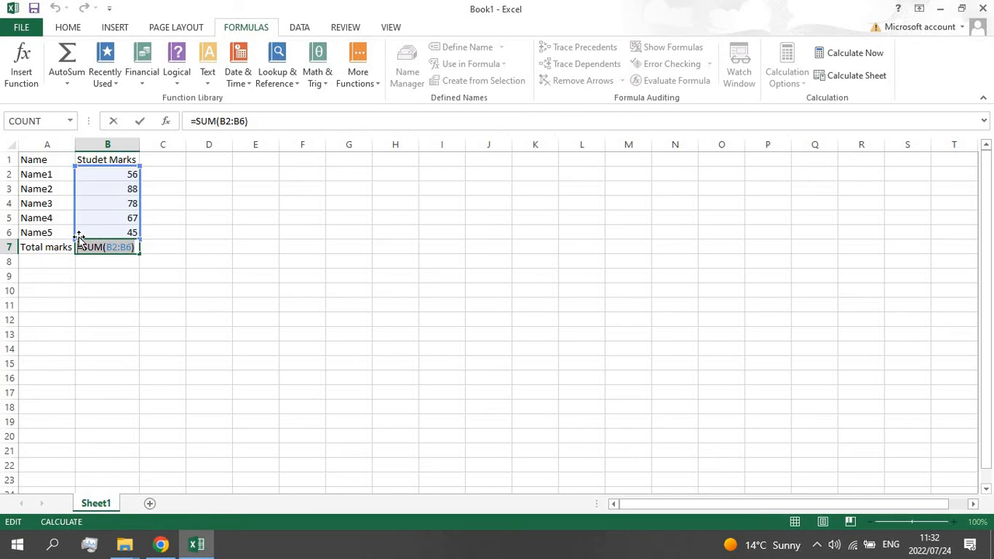
pyautogui.write('=sum')
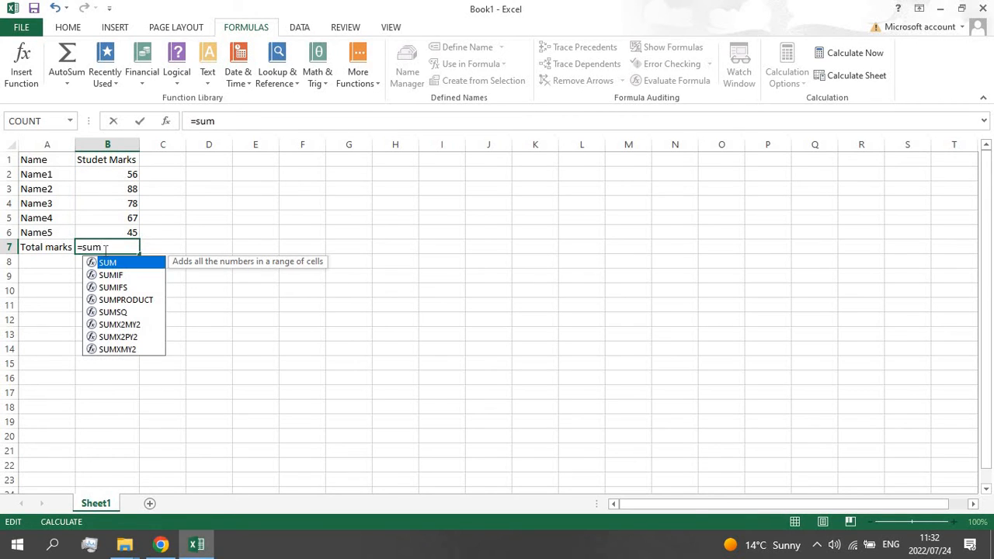
pyautogui.write('(')
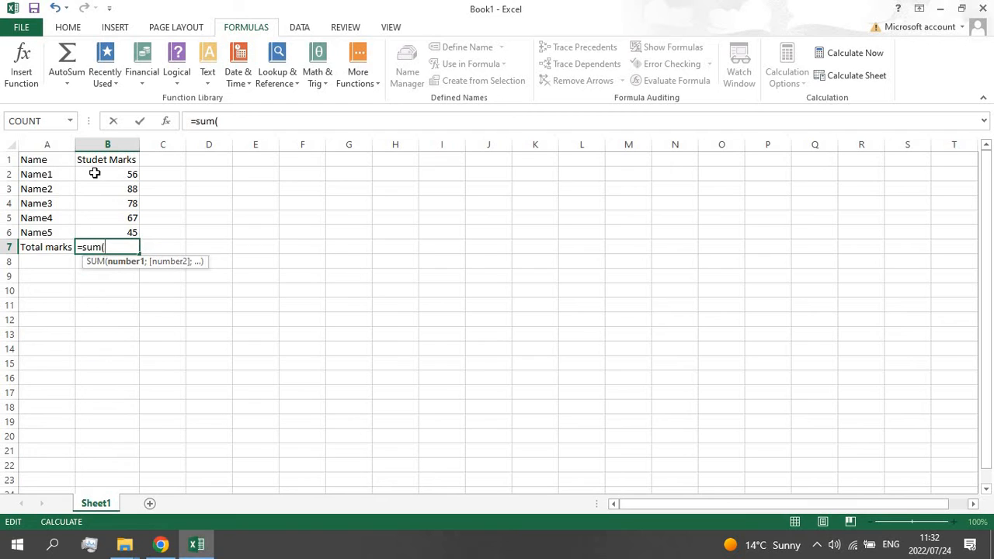
pyautogui.moveTo(94, 173); pyautogui.dragTo(105, 233)
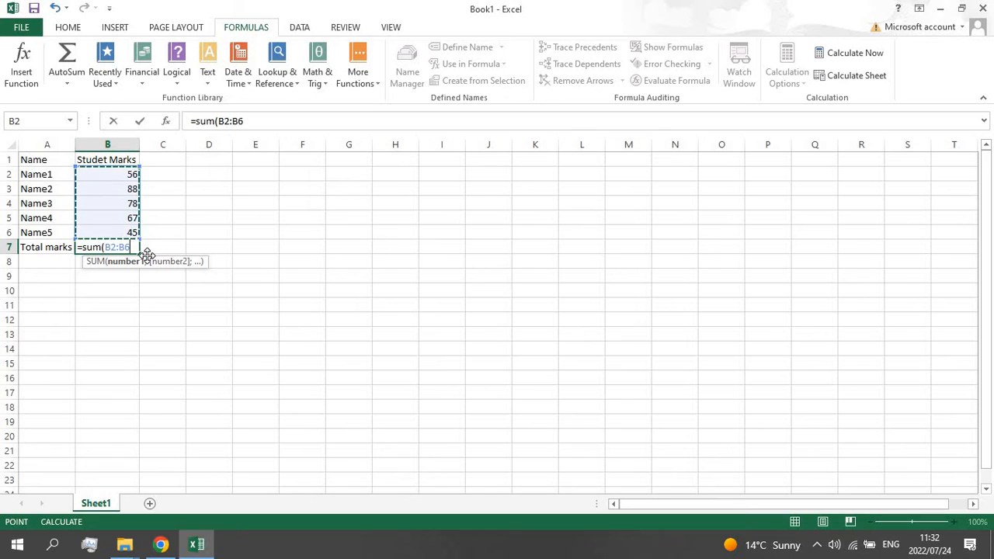
pyautogui.write(')')
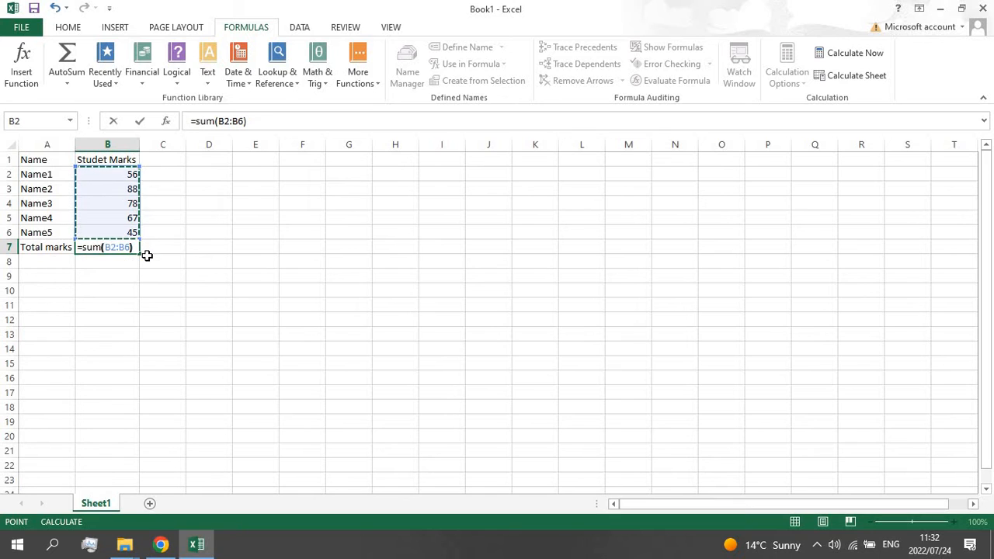
pyautogui.press('Return')
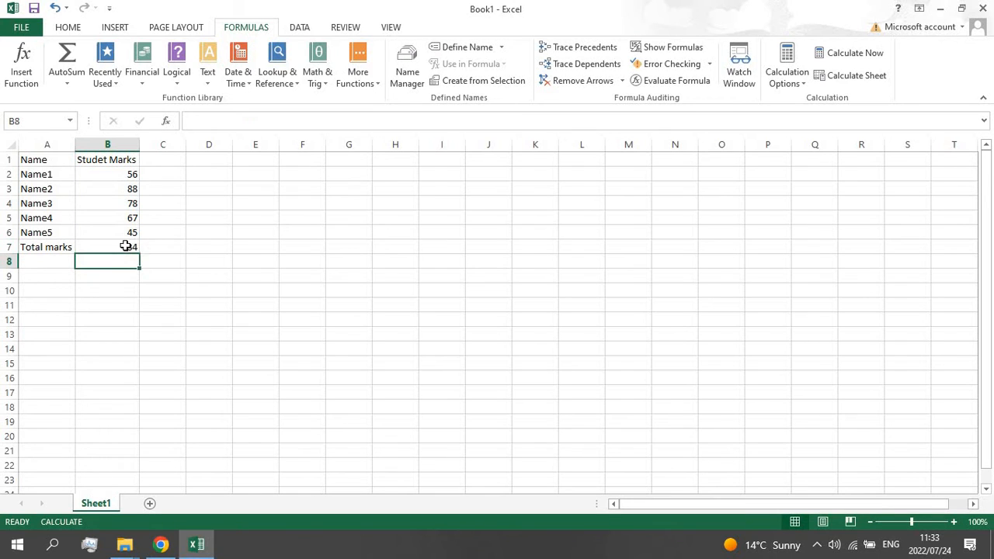
# Step: Replace the formula in B7 using Insert Function, choosing SUM with B2:B6 as its Number1 argument
pyautogui.click(126, 245)
pyautogui.press('F2')
pyautogui.hotkey('shift', 'Home')
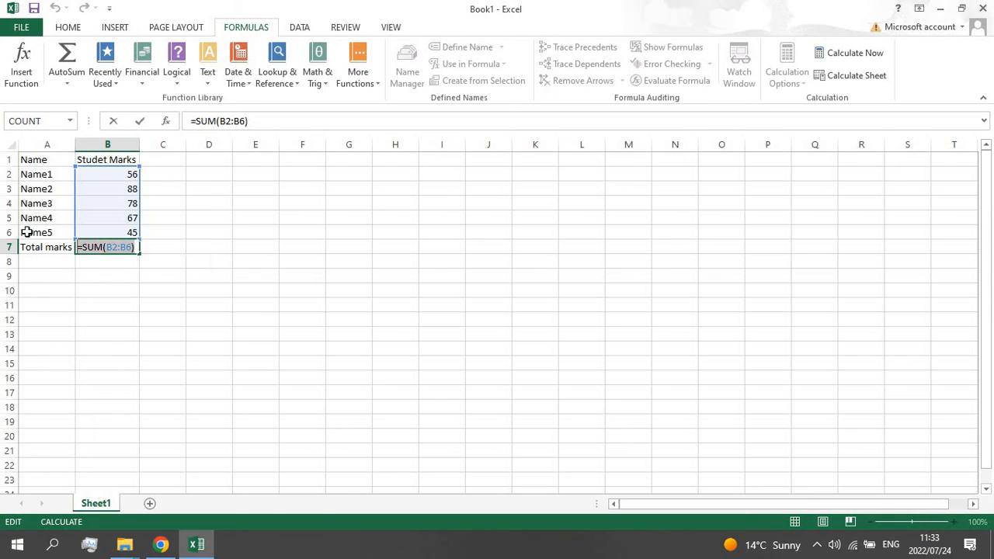
pyautogui.press('BackSpace')
pyautogui.write('=')
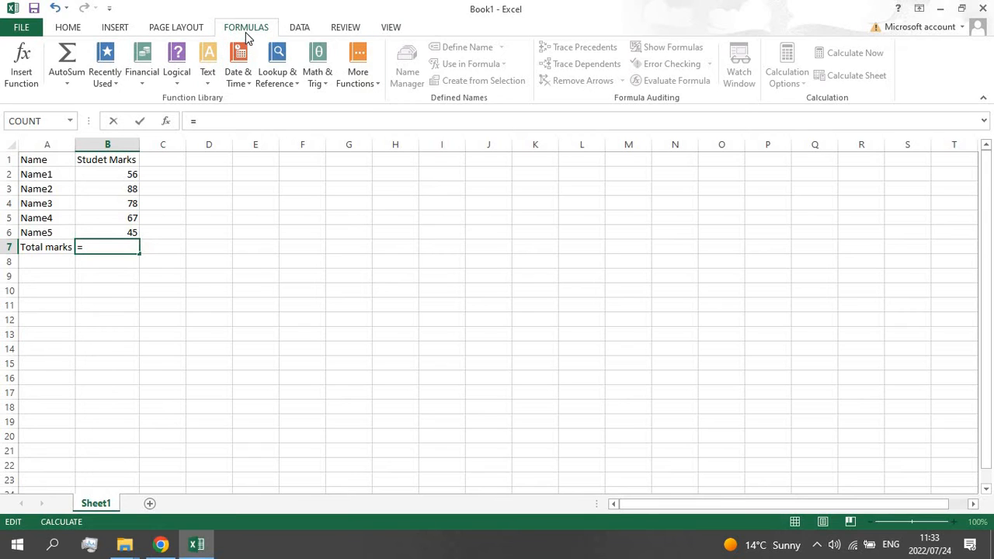
pyautogui.click(21, 85)
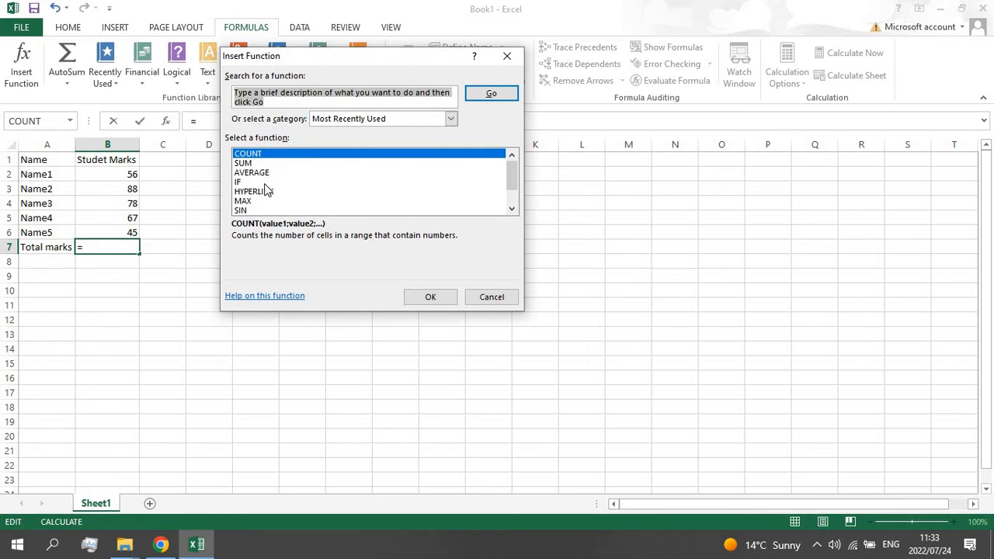
pyautogui.click(244, 163)
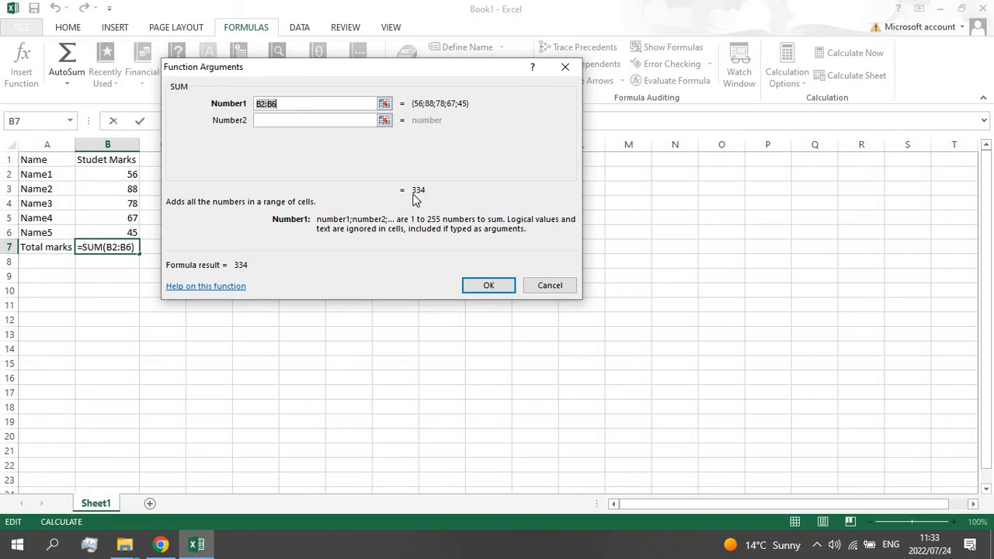
pyautogui.moveTo(411, 194); pyautogui.dragTo(392, 190)
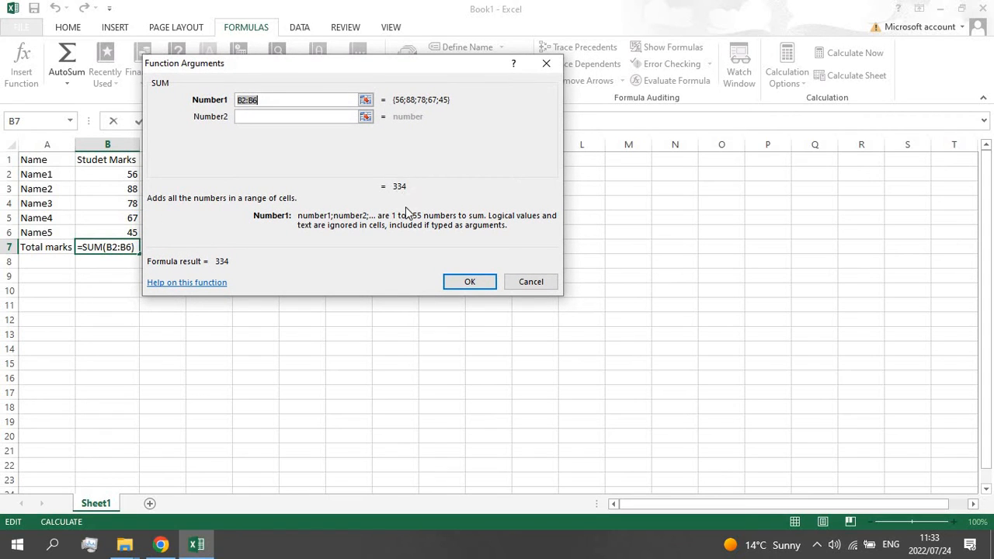
pyautogui.click(464, 283)
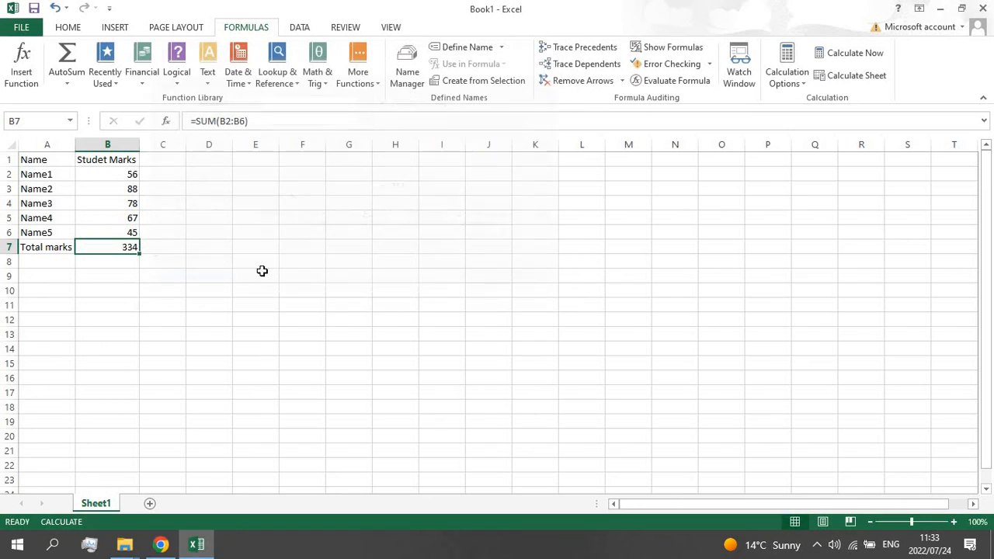
# Step: Examine the total formula in B7 and the student marks in B2:B6 that it adds
pyautogui.click(109, 262)
pyautogui.click(109, 249)
pyautogui.click(122, 264)
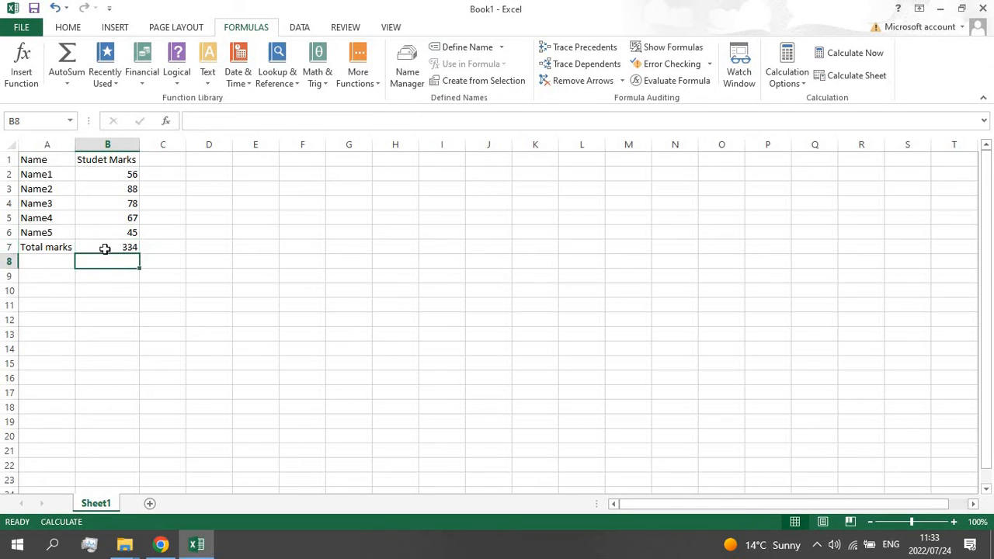
pyautogui.click(104, 247)
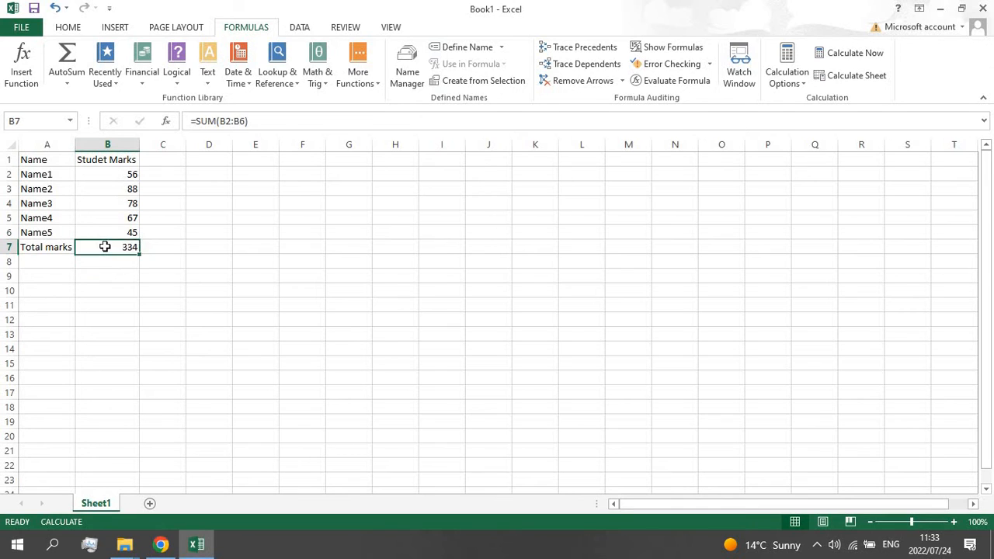
pyautogui.click(109, 178)
pyautogui.moveTo(109, 177); pyautogui.dragTo(120, 228)
pyautogui.click(116, 247)
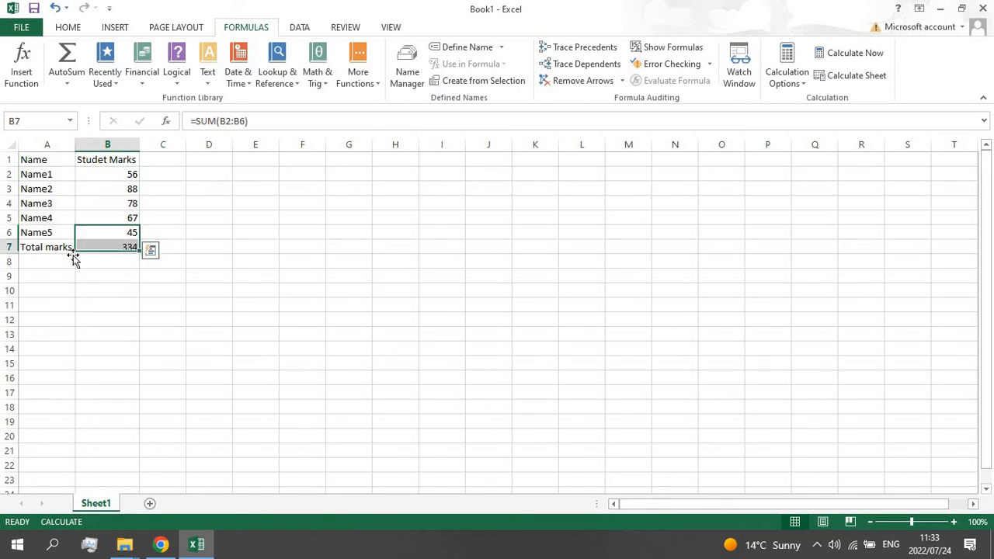
# Step: Enter the label "Count" in cell A8, below the total marks label
pyautogui.click(58, 261)
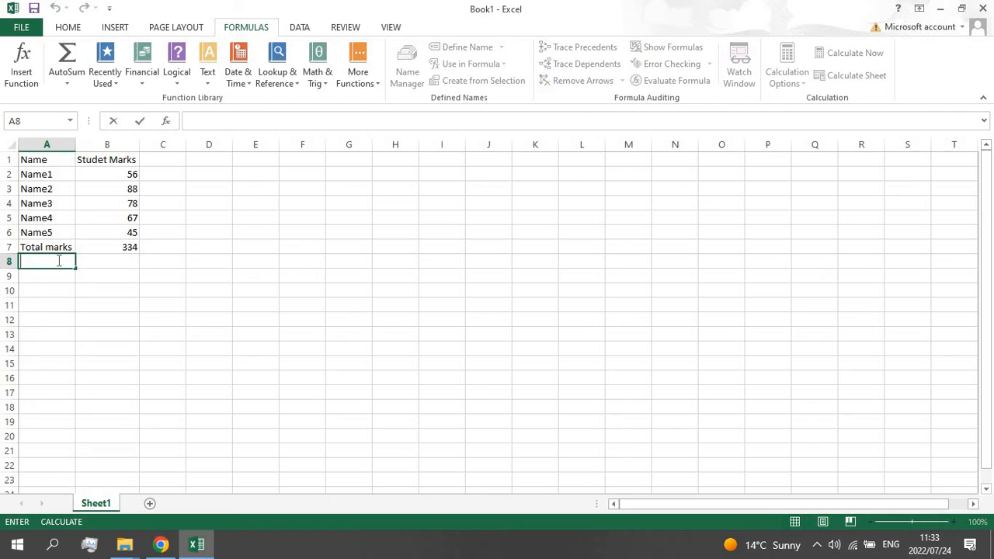
pyautogui.write('c')
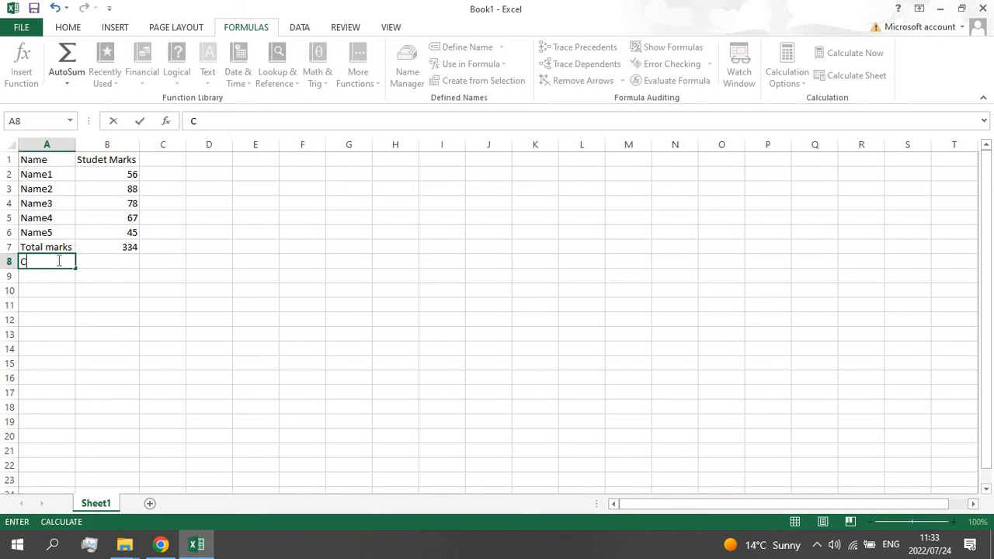
pyautogui.write('OUN')
pyautogui.press('BackSpace')
pyautogui.press('BackSpace')
pyautogui.press('BackSpace')
pyautogui.write('oun')
pyautogui.click(104, 265)
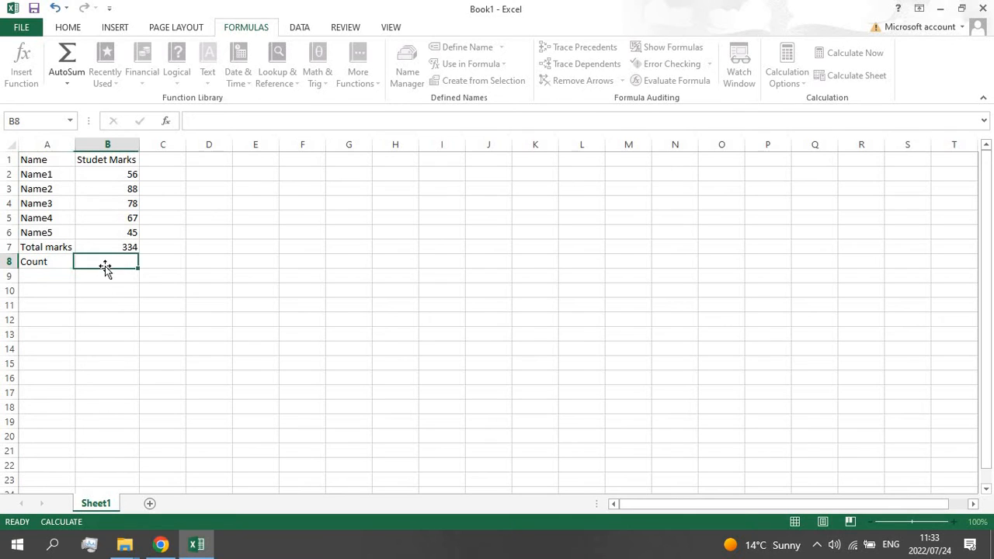
# Step: Examine the individual student marks in B2:B6 that the count covers
pyautogui.click(111, 174)
pyautogui.moveTo(113, 187); pyautogui.dragTo(106, 217)
pyautogui.click(106, 173)
pyautogui.click(106, 188)
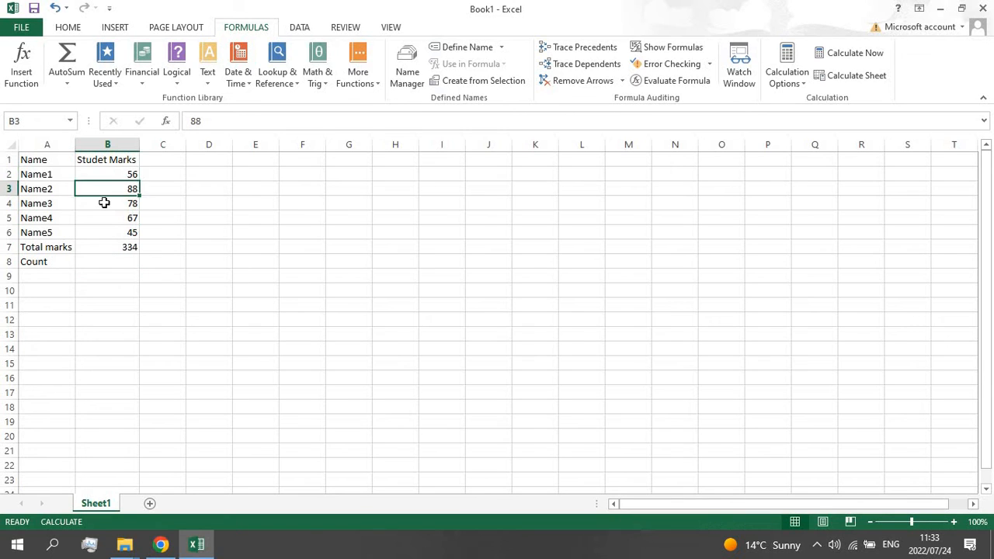
pyautogui.click(103, 203)
pyautogui.click(101, 219)
pyautogui.click(99, 234)
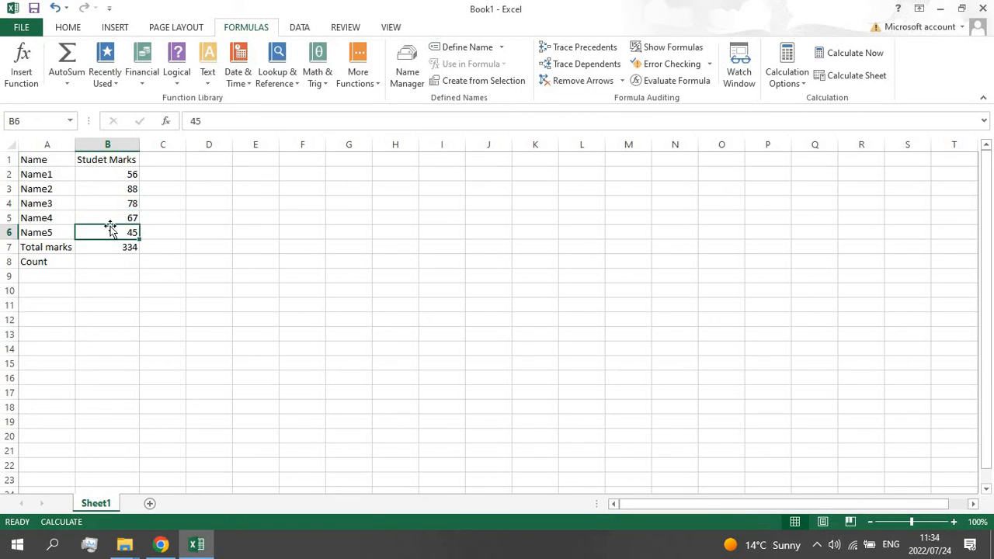
# Step: Enter a COUNT formula in B8 that counts the student marks in B2:B6
pyautogui.click(100, 262)
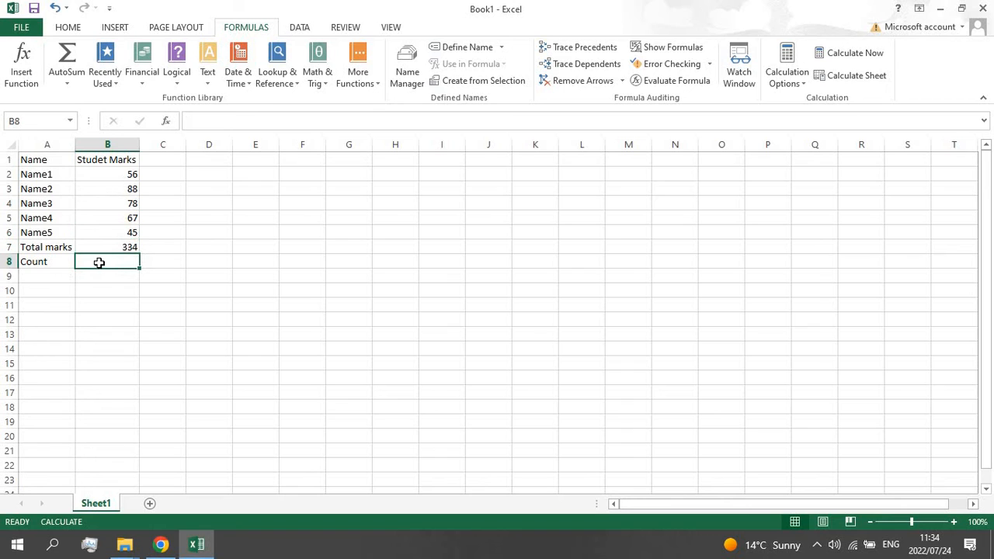
pyautogui.doubleClick(101, 263)
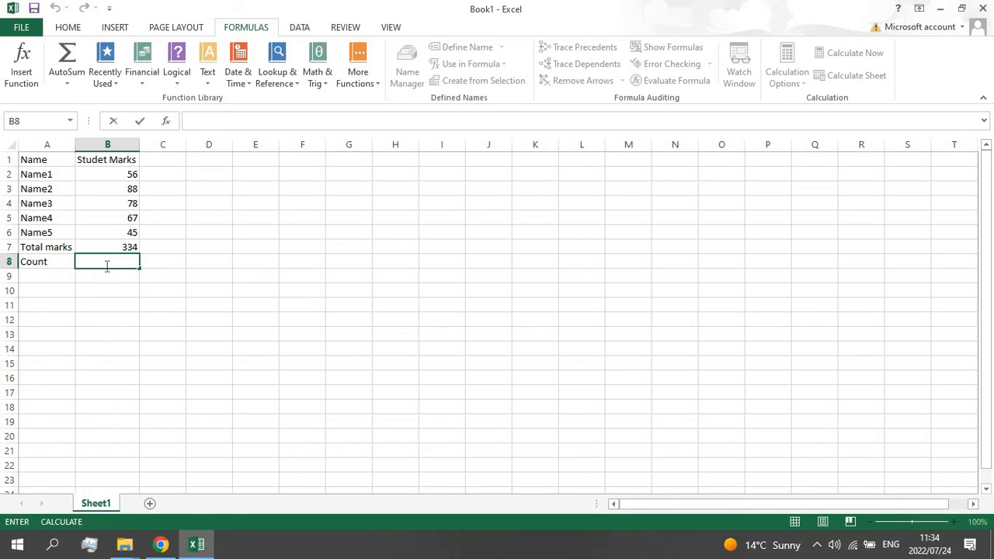
pyautogui.write('=Coun')
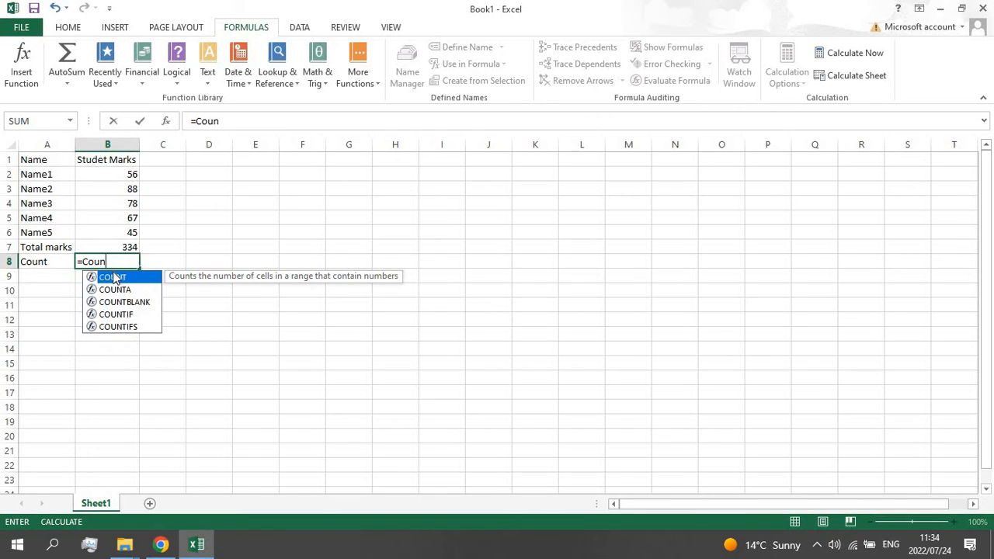
pyautogui.doubleClick(114, 278)
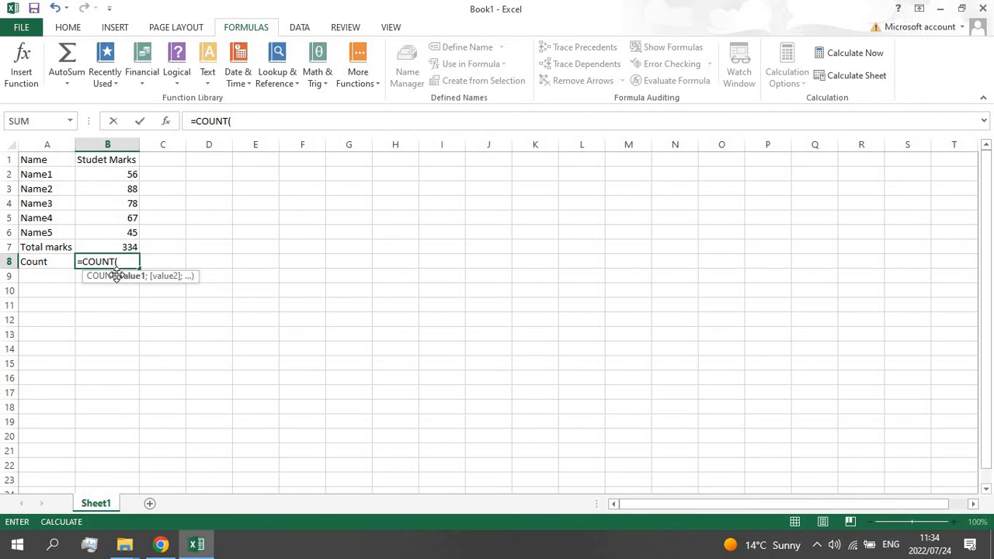
pyautogui.moveTo(113, 175); pyautogui.dragTo(124, 237)
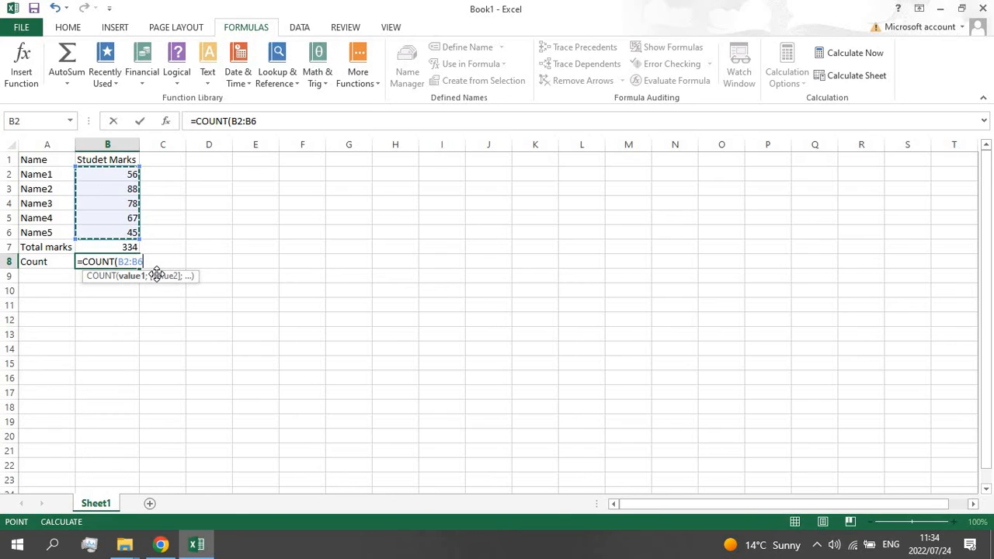
pyautogui.press('Return')
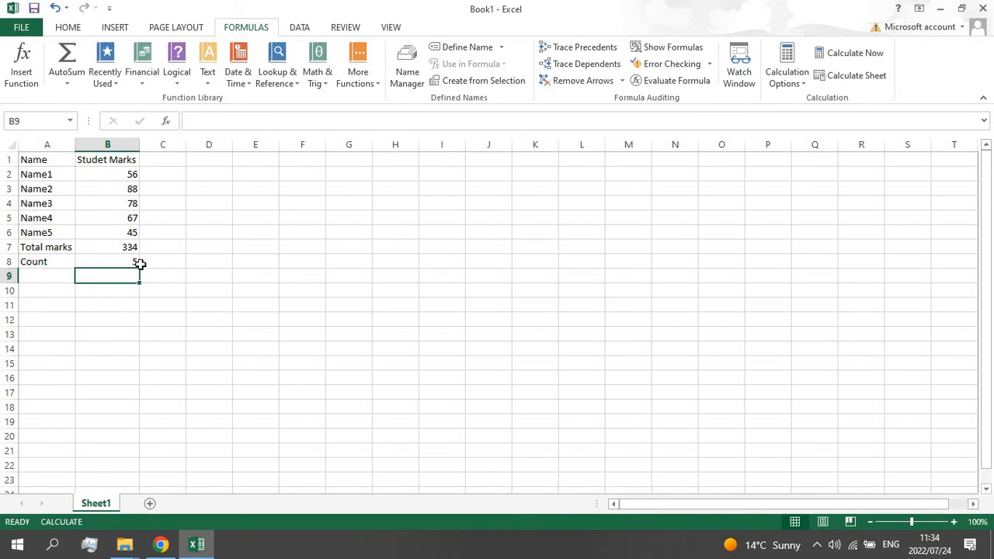
pyautogui.click(134, 263)
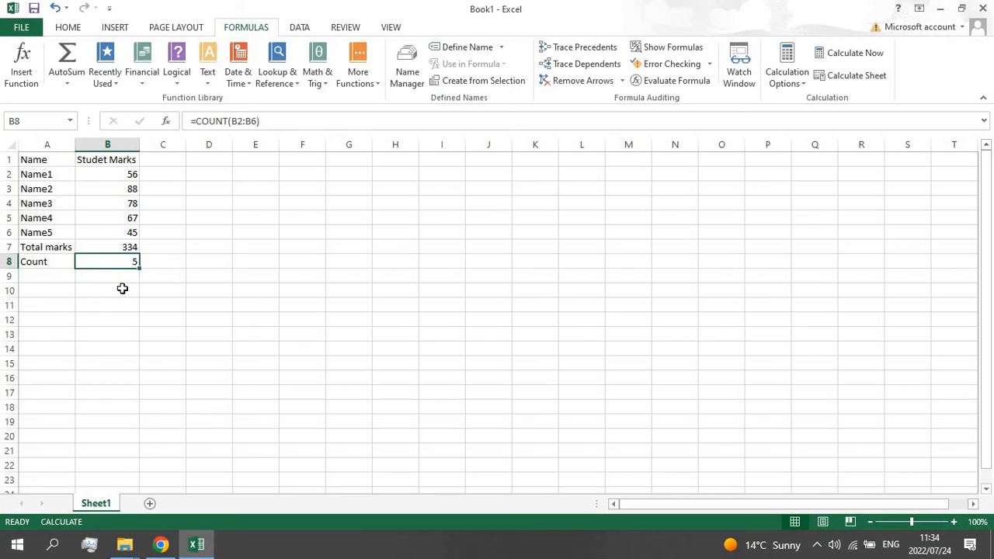
pyautogui.click(123, 272)
pyautogui.click(117, 263)
# Step: Enter the label "Avarage" in cell A9, below the count label
pyautogui.doubleClick(44, 278)
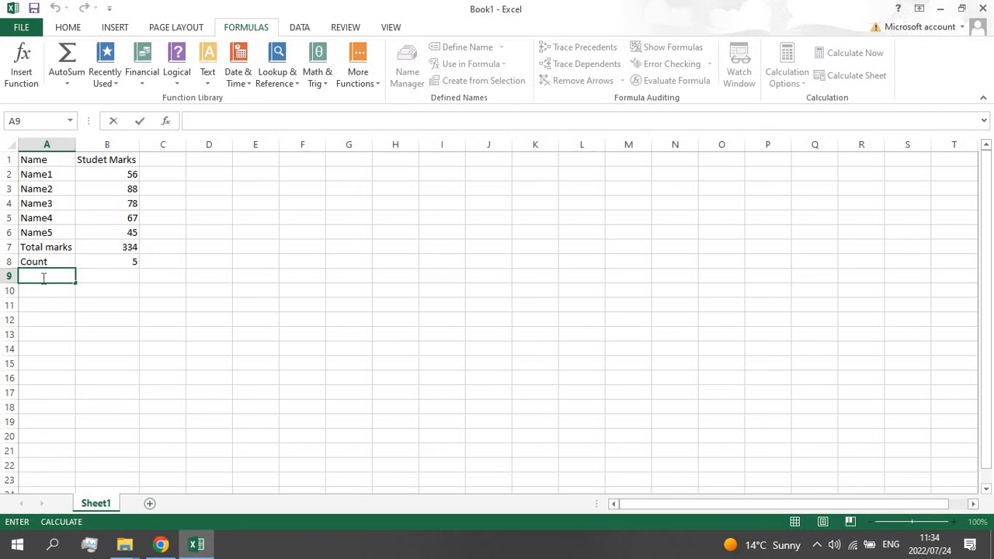
pyautogui.write('Avager')
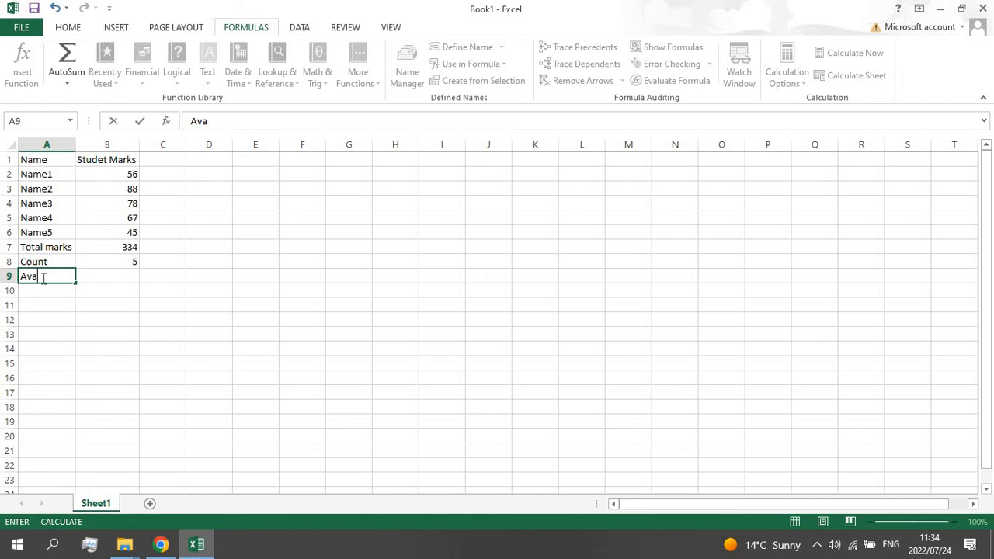
pyautogui.write('age')
# Step: Enter an AVERAGE formula in B9 that averages the student marks in B2:B6
pyautogui.click(123, 277)
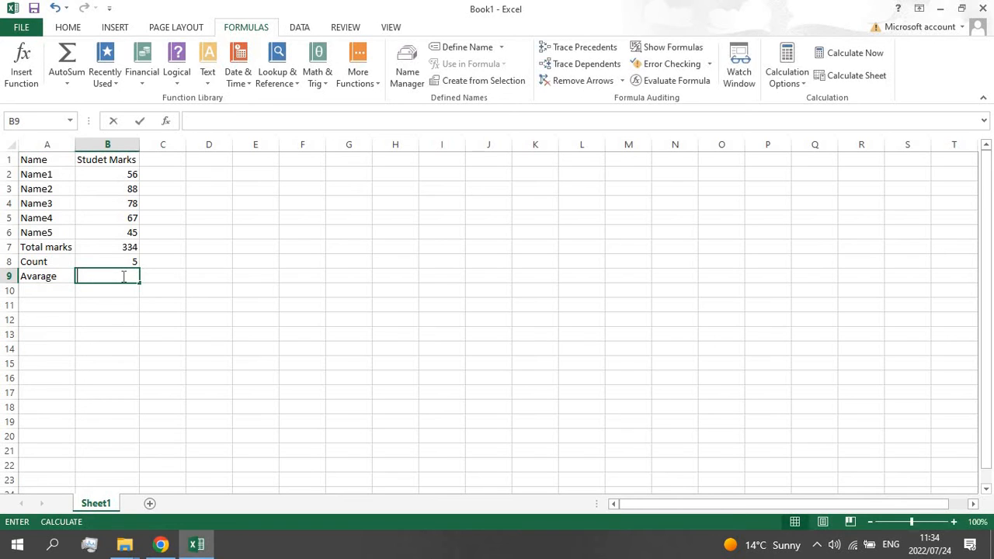
pyautogui.write('=S')
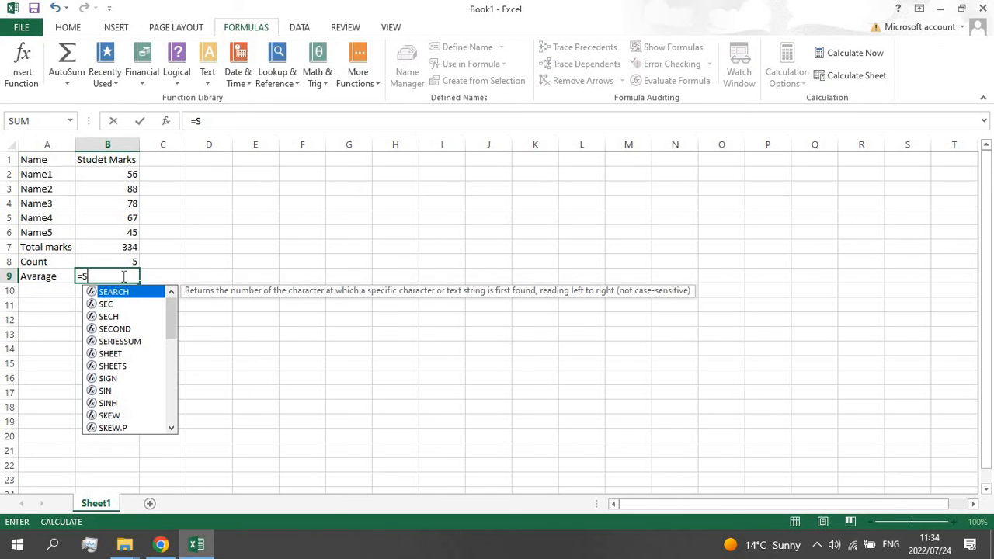
pyautogui.press('BackSpace')
pyautogui.write('A')
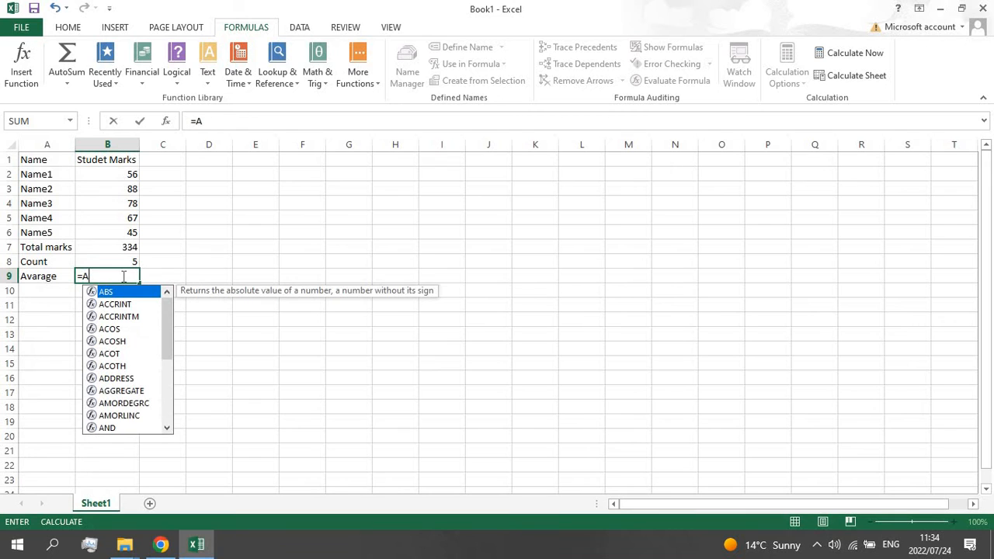
pyautogui.write('v')
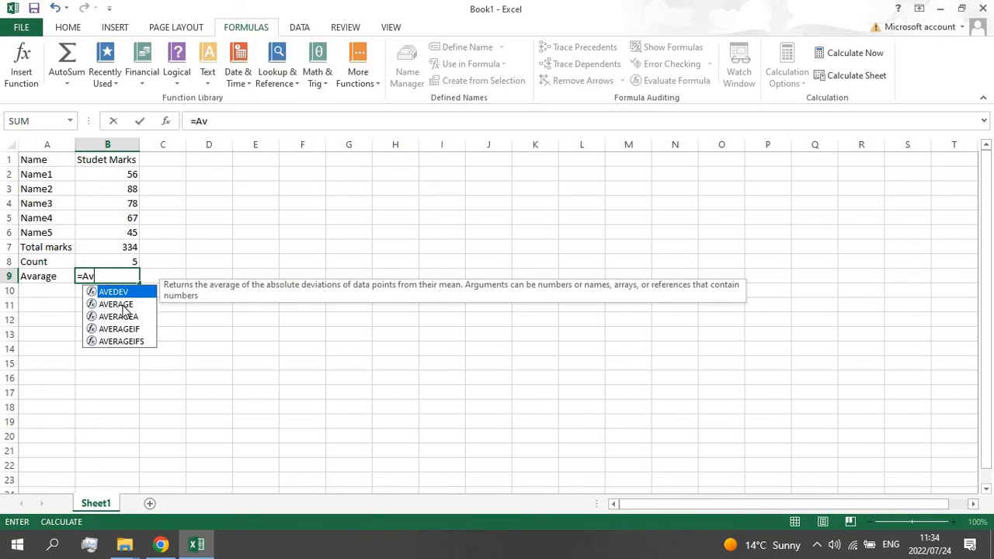
pyautogui.doubleClick(122, 305)
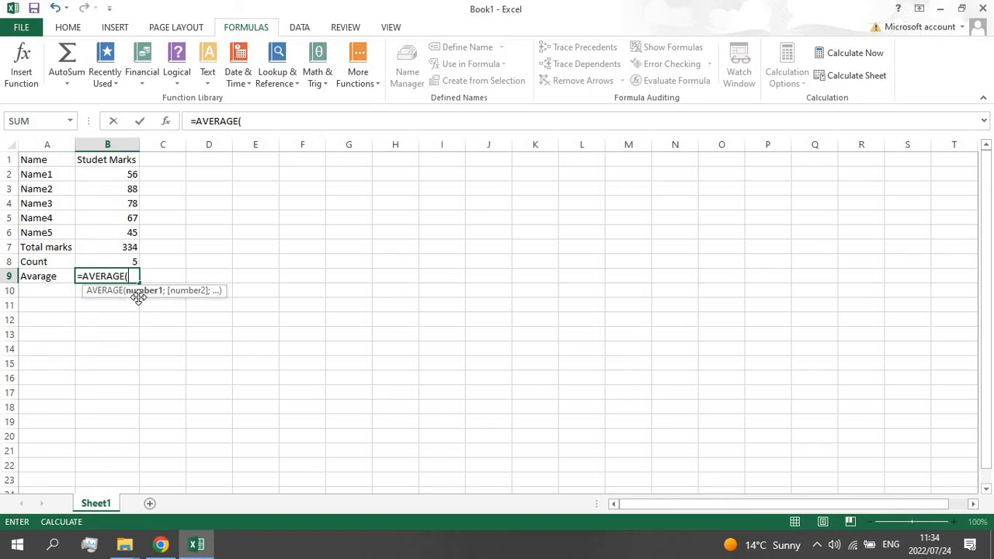
pyautogui.moveTo(108, 174); pyautogui.dragTo(104, 232)
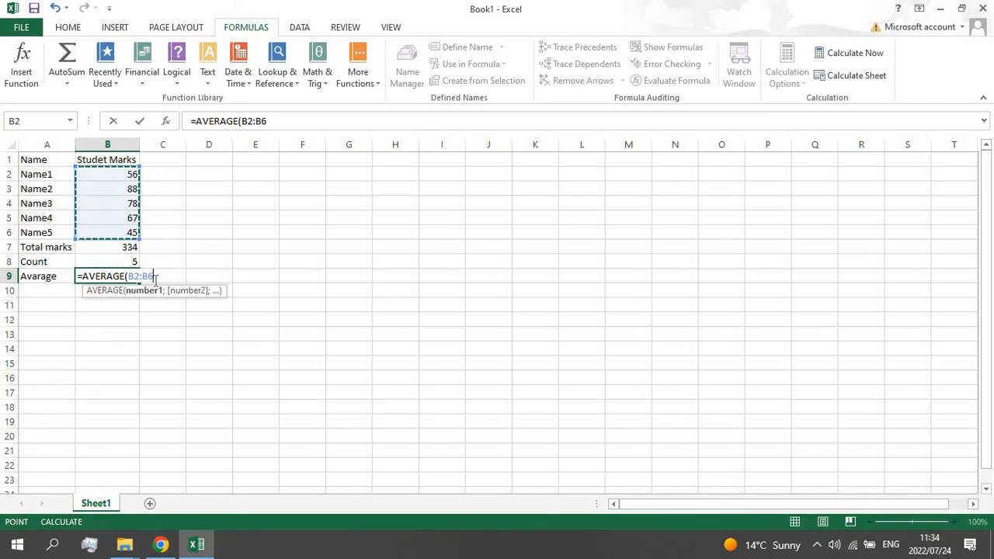
pyautogui.write(')')
pyautogui.press('Return')
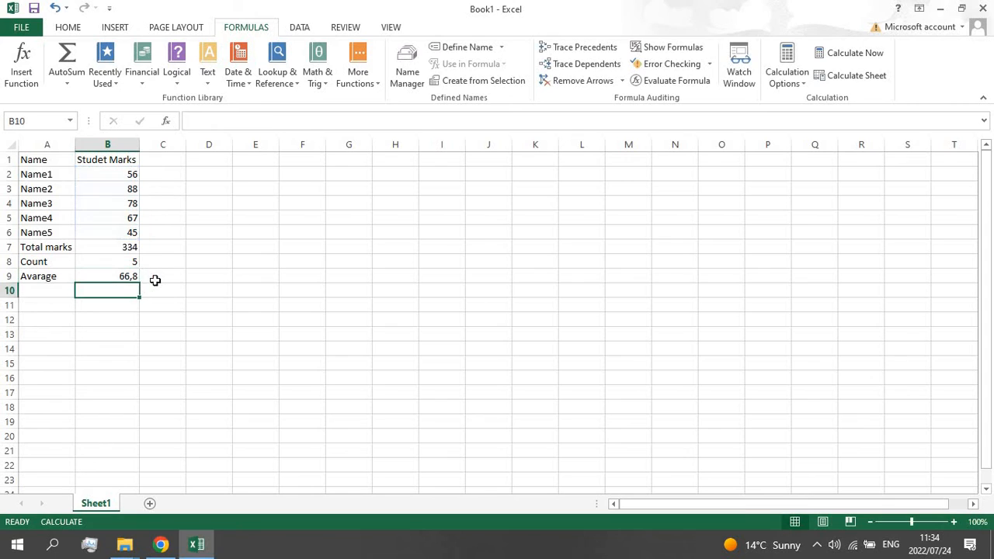
pyautogui.click(100, 276)
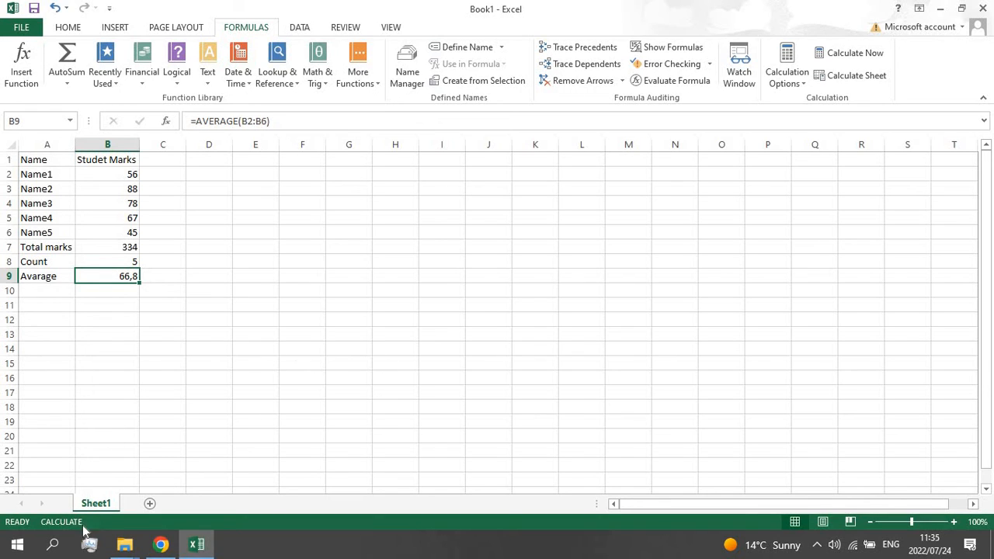
# Step: Find and open the Windows Calculator app alongside the marks table
pyautogui.click(52, 545)
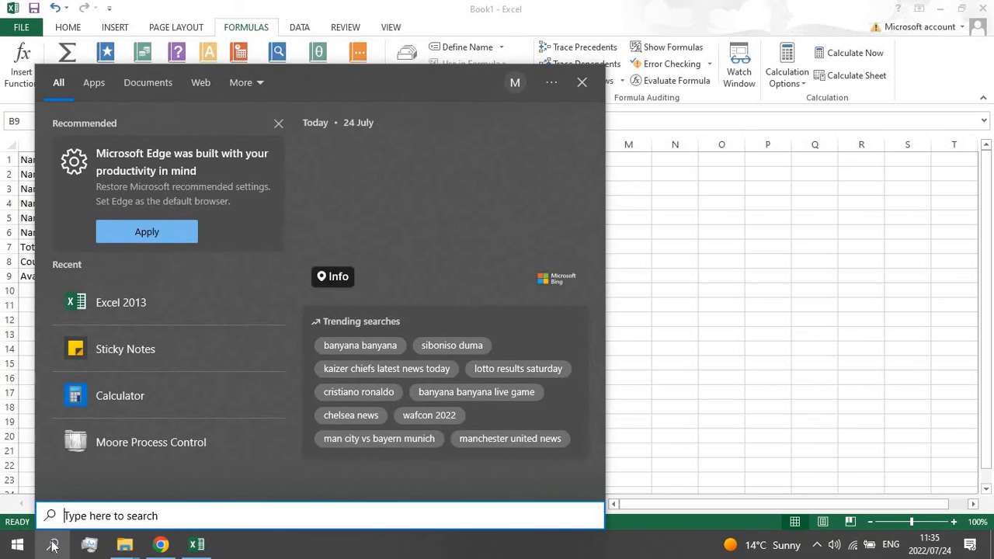
pyautogui.write('cal')
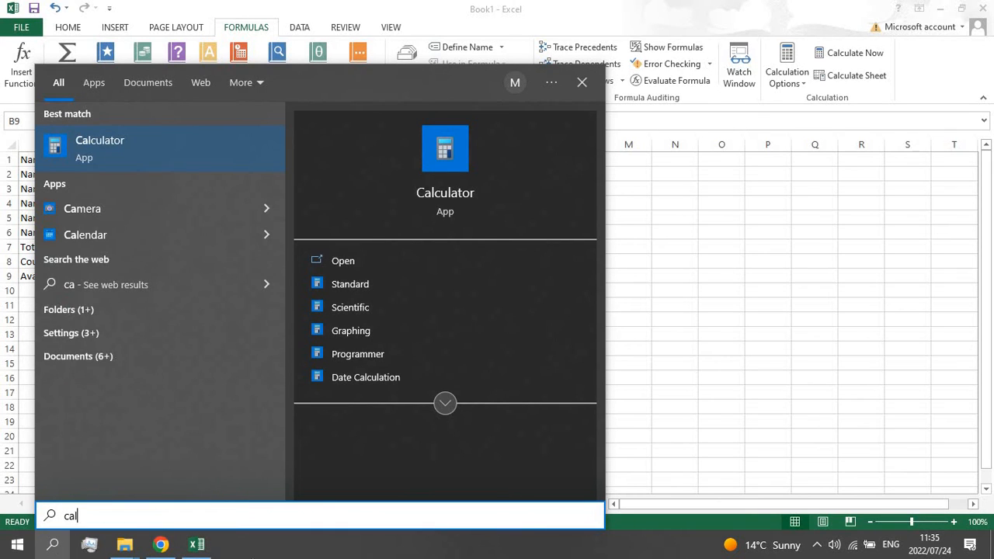
pyautogui.click(176, 154)
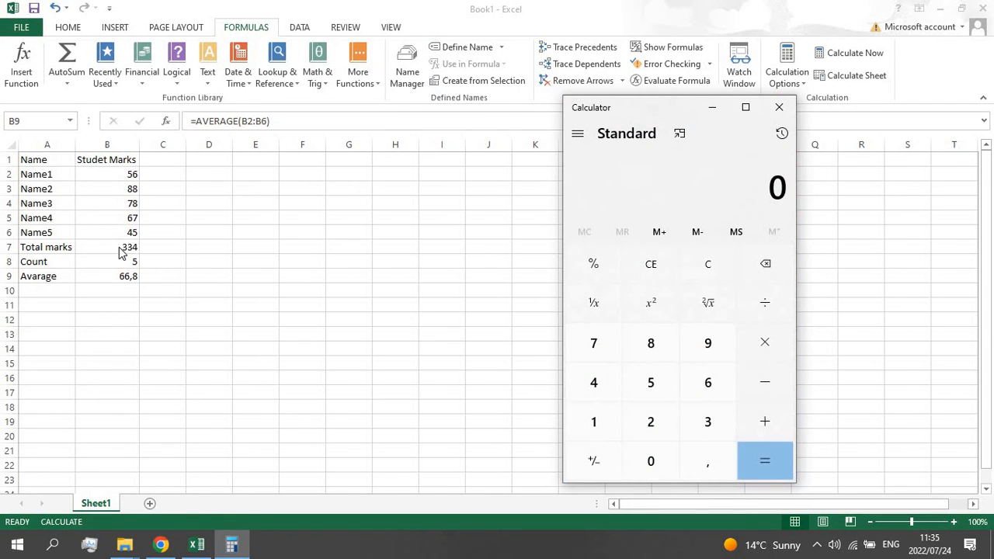
pyautogui.click(125, 245)
pyautogui.click(232, 544)
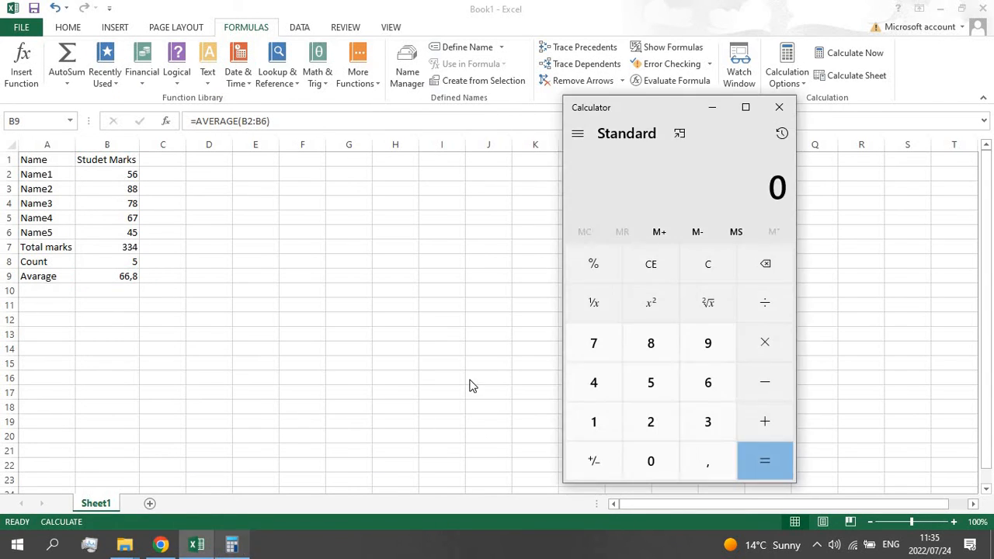
# Step: Divide 334 by 5 in Calculator to check the average of the marks, and close Calculator
pyautogui.doubleClick(708, 422)
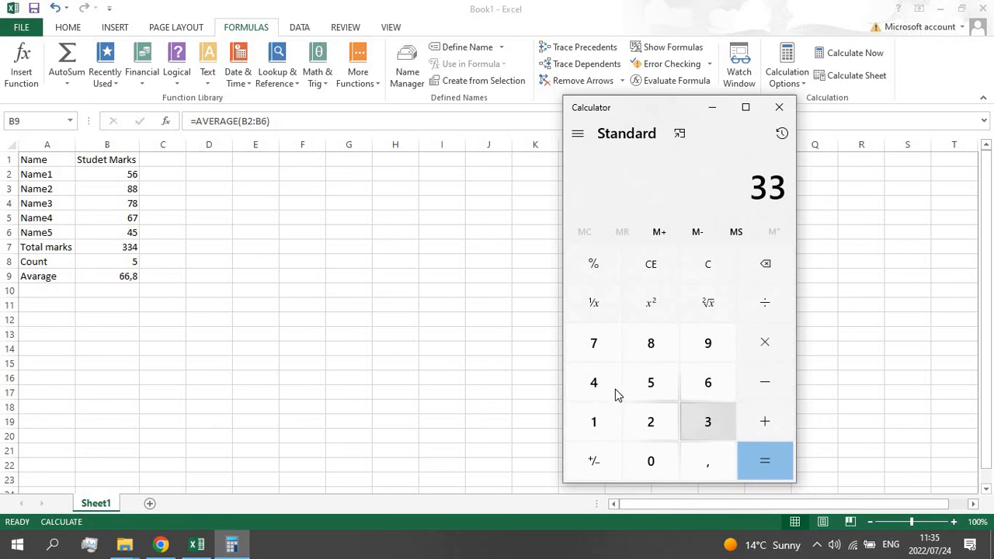
pyautogui.click(615, 385)
pyautogui.click(765, 303)
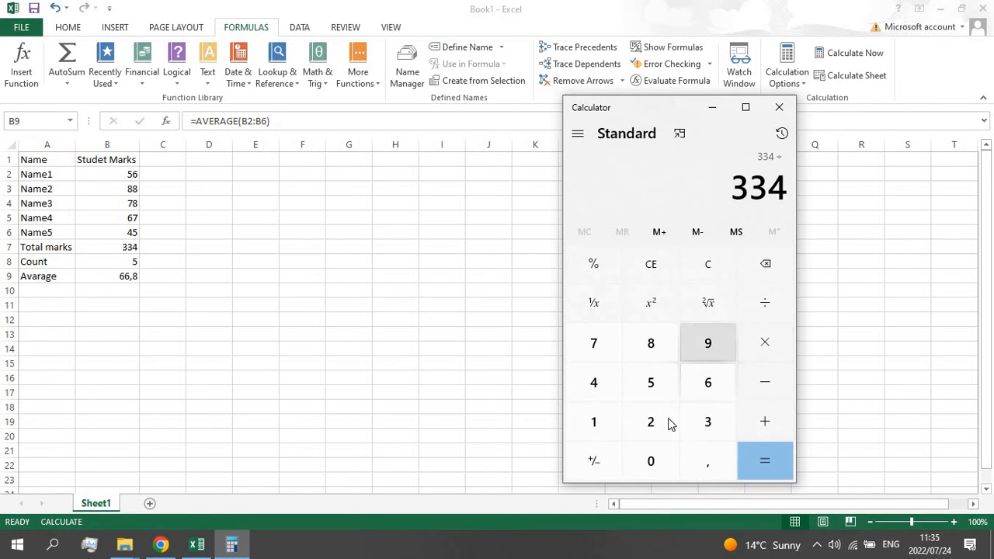
pyautogui.click(651, 382)
pyautogui.click(769, 471)
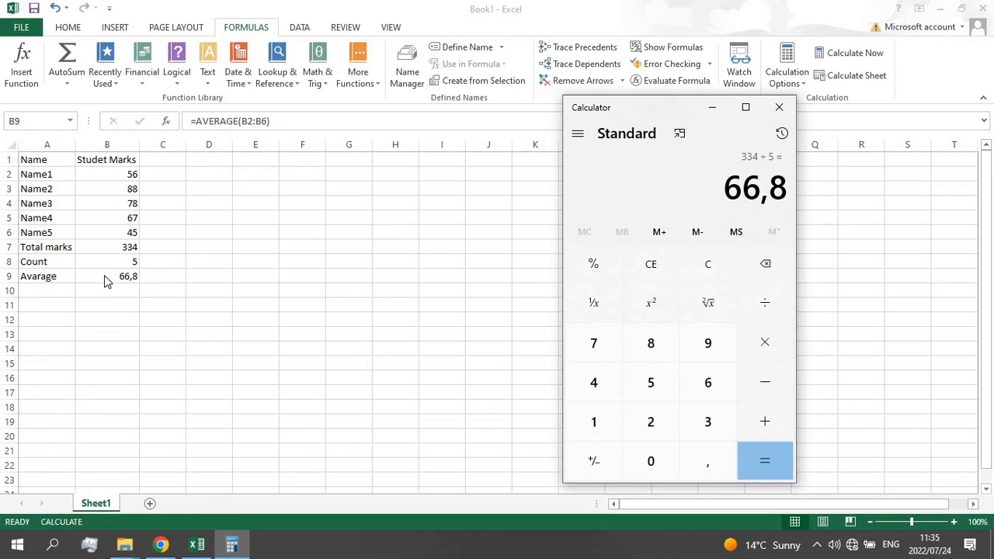
pyautogui.click(779, 107)
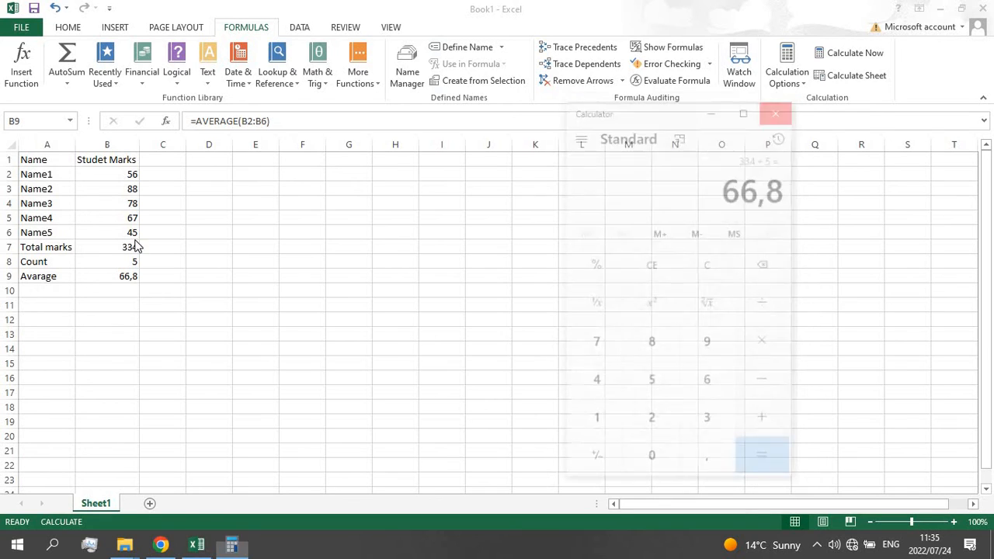
# Step: Examine the average formula in B9 and the range of marks it uses
pyautogui.doubleClick(105, 276)
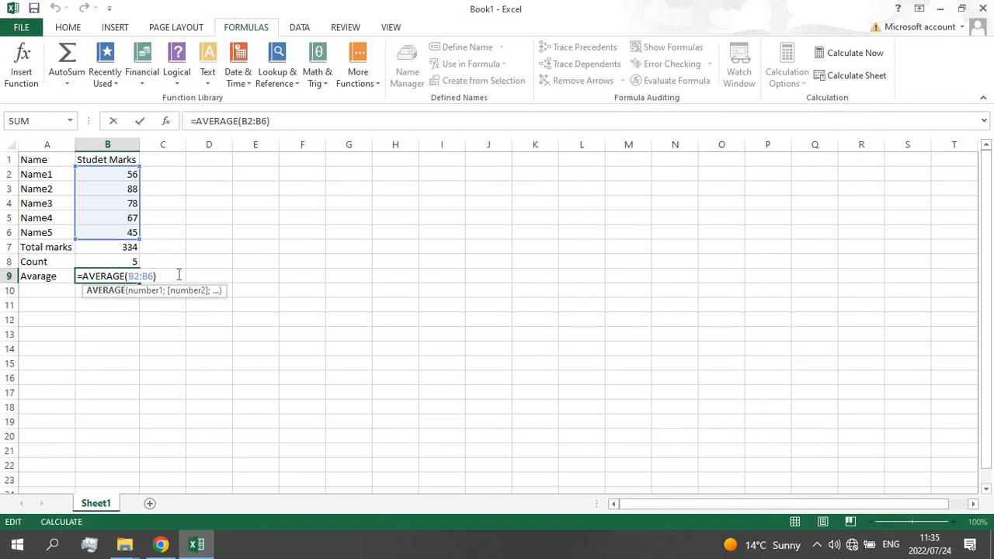
pyautogui.click(218, 275)
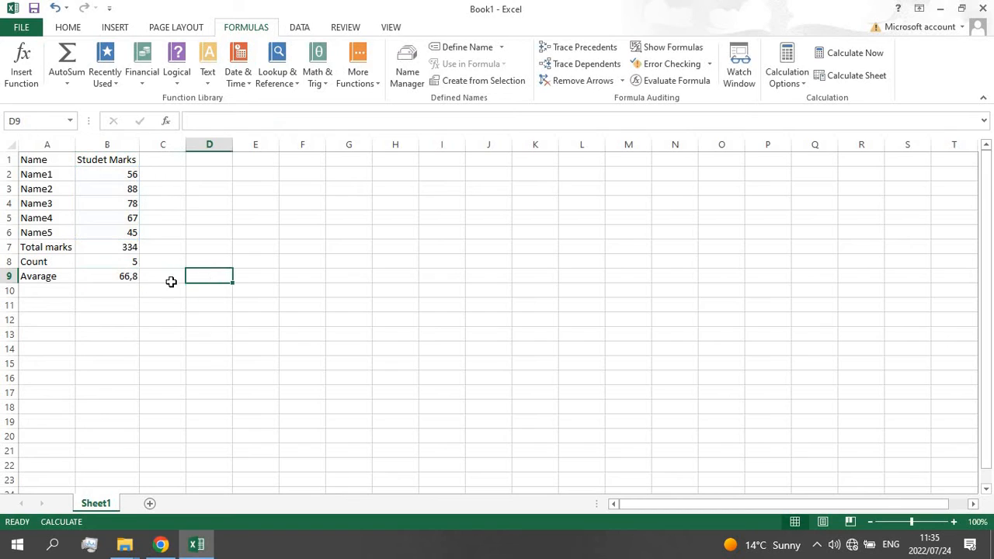
pyautogui.click(109, 289)
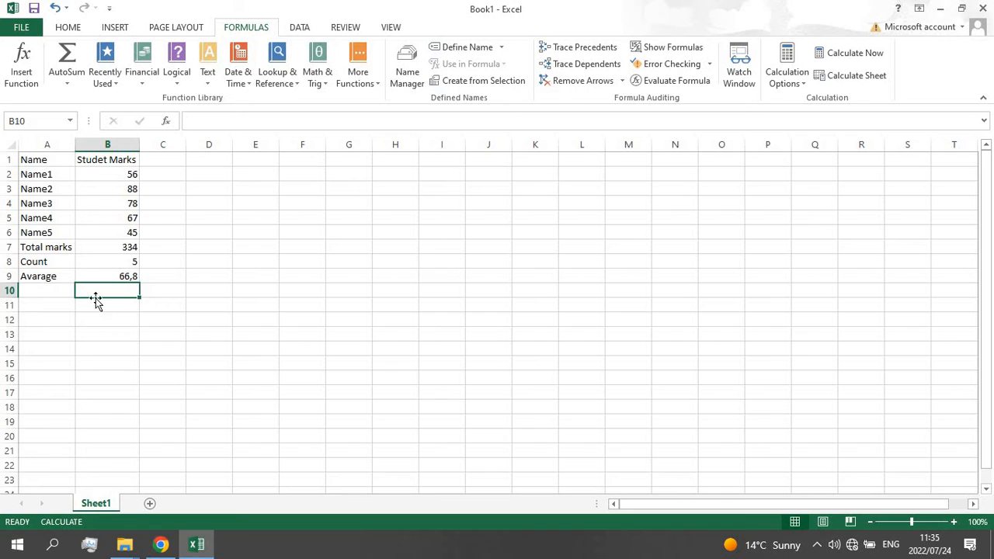
# Step: Enter the label "Highest Mark" in cell A10, below the average label, and select the adjacent cell B10
pyautogui.click(51, 304)
pyautogui.click(48, 290)
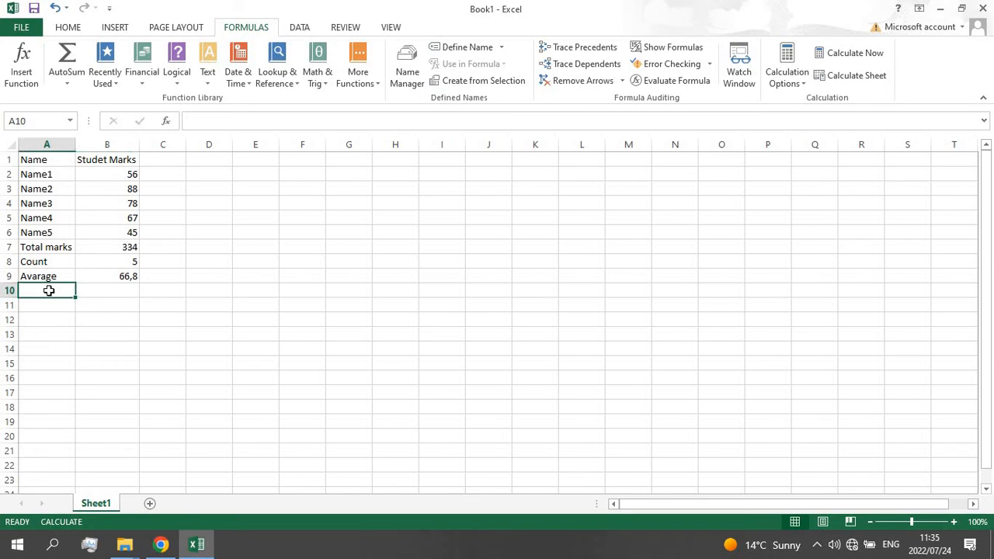
pyautogui.write('M')
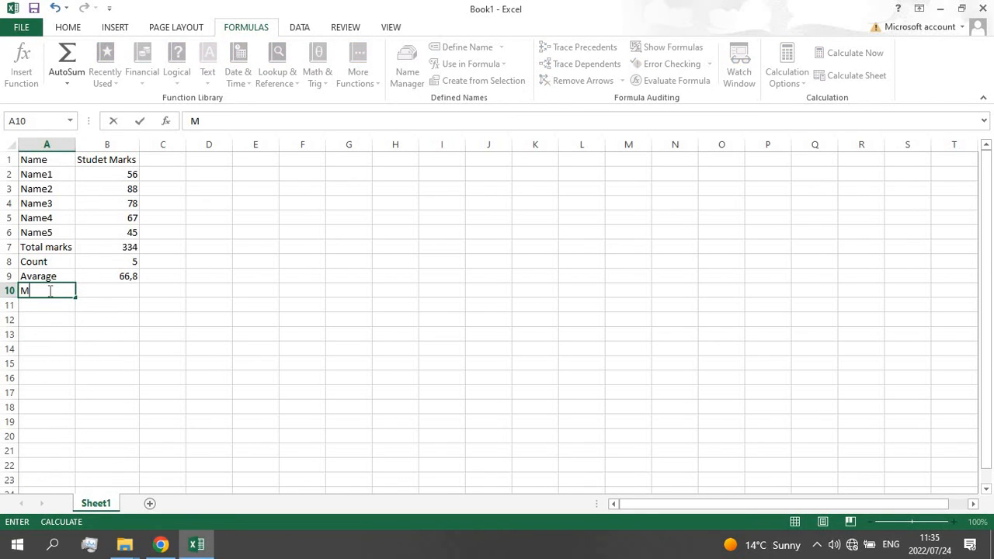
pyautogui.press('BackSpace')
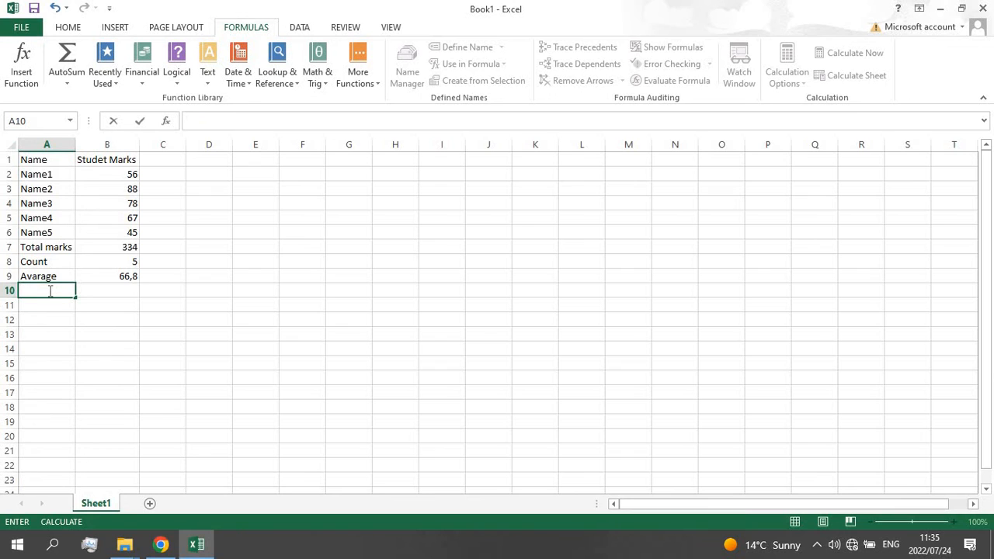
pyautogui.write('Max')
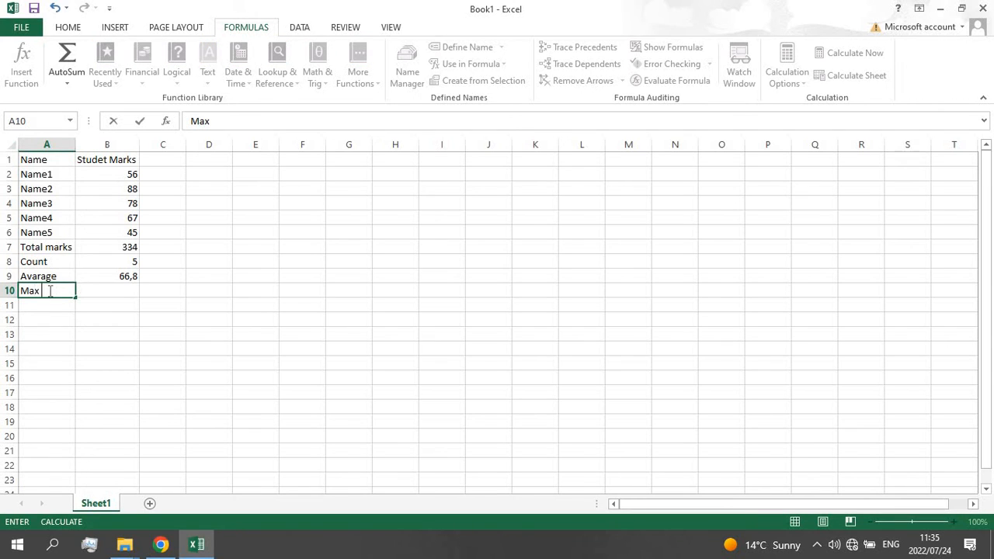
pyautogui.write('a')
pyautogui.press('BackSpace')
pyautogui.press('BackSpace')
pyautogui.write('Hightst Mark')
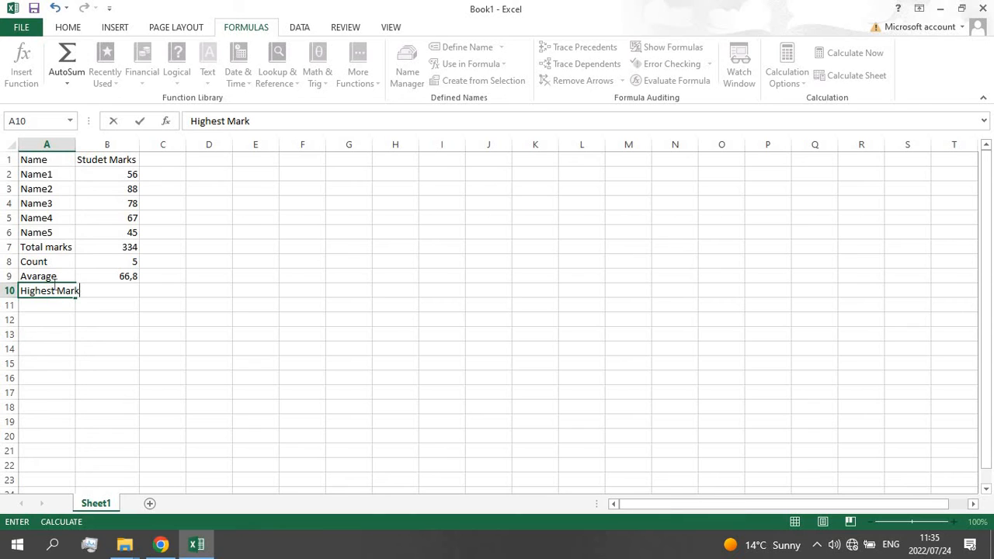
pyautogui.click(93, 294)
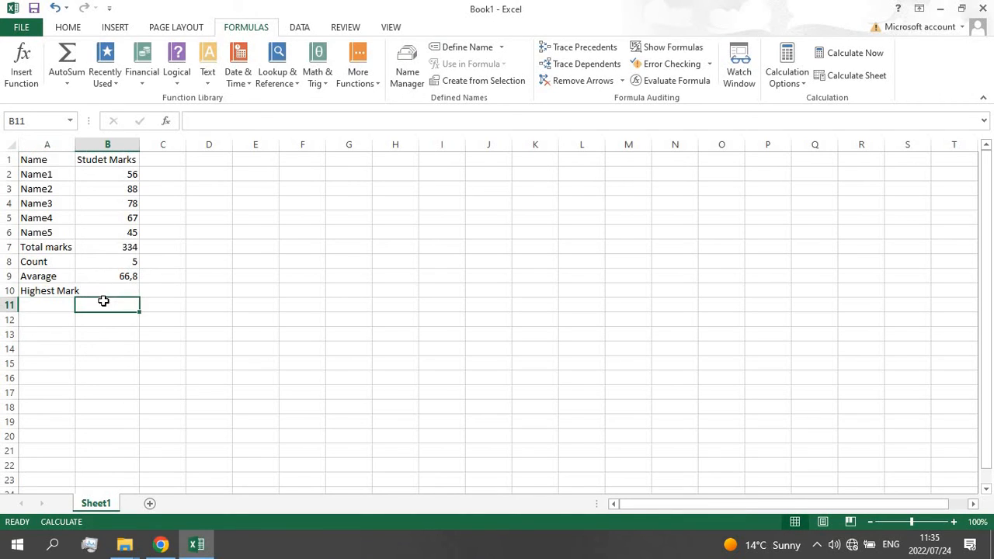
pyautogui.click(55, 289)
pyautogui.click(89, 290)
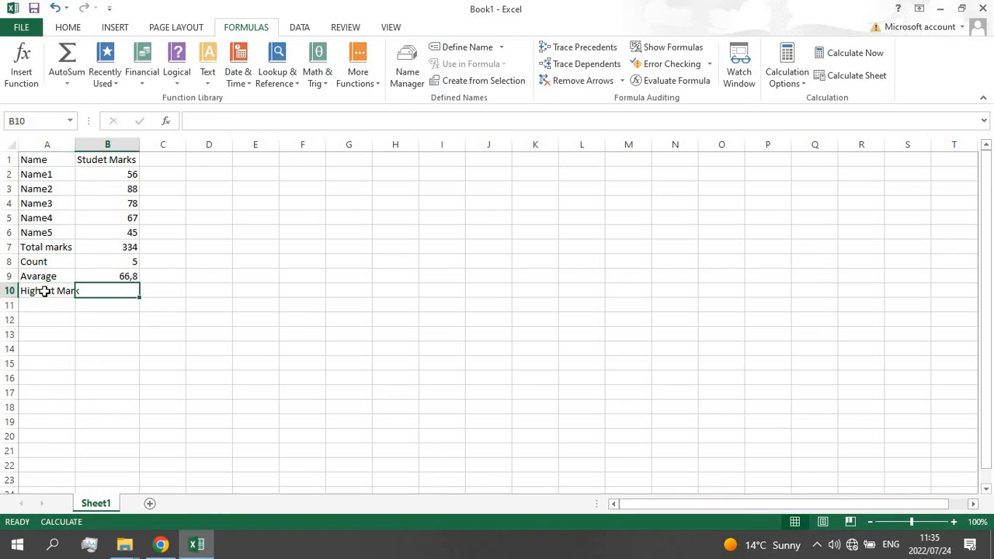
# Step: AutoFit the widths of columns A and B to their contents so the "Highest Mark" label fits
pyautogui.click(55, 292)
pyautogui.click(104, 290)
pyautogui.click(53, 289)
pyautogui.moveTo(43, 163); pyautogui.dragTo(89, 338)
pyautogui.moveTo(53, 145); pyautogui.dragTo(87, 169)
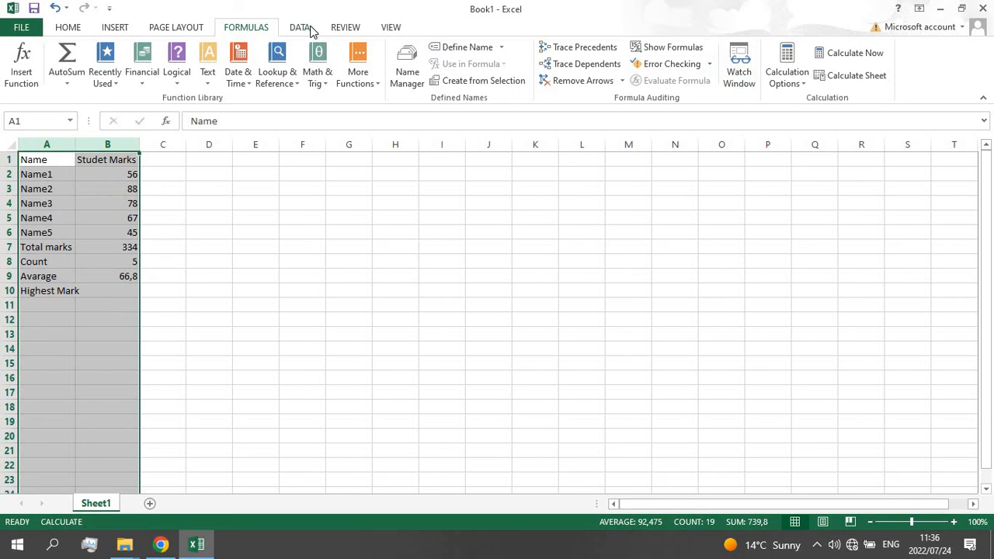
pyautogui.click(78, 31)
pyautogui.click(770, 87)
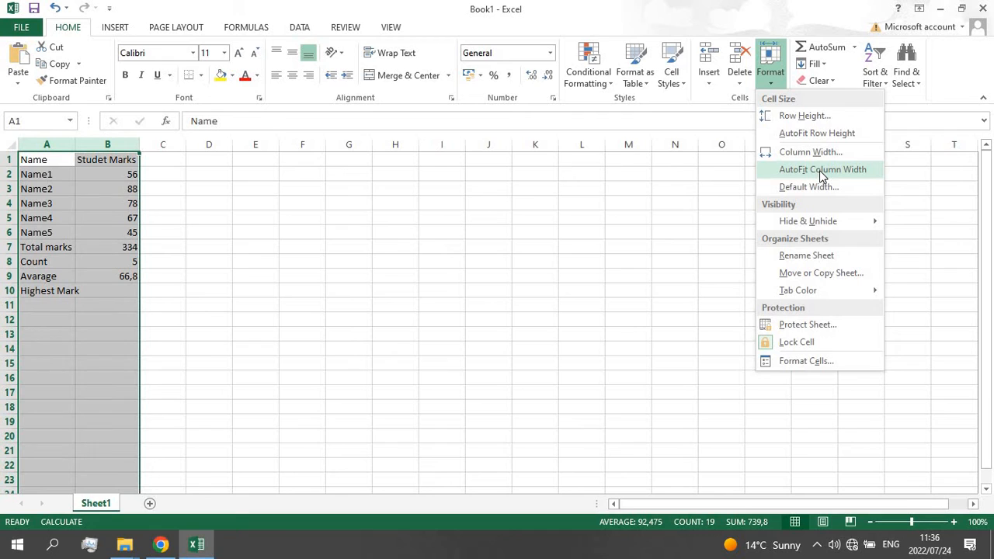
pyautogui.click(822, 172)
pyautogui.click(188, 281)
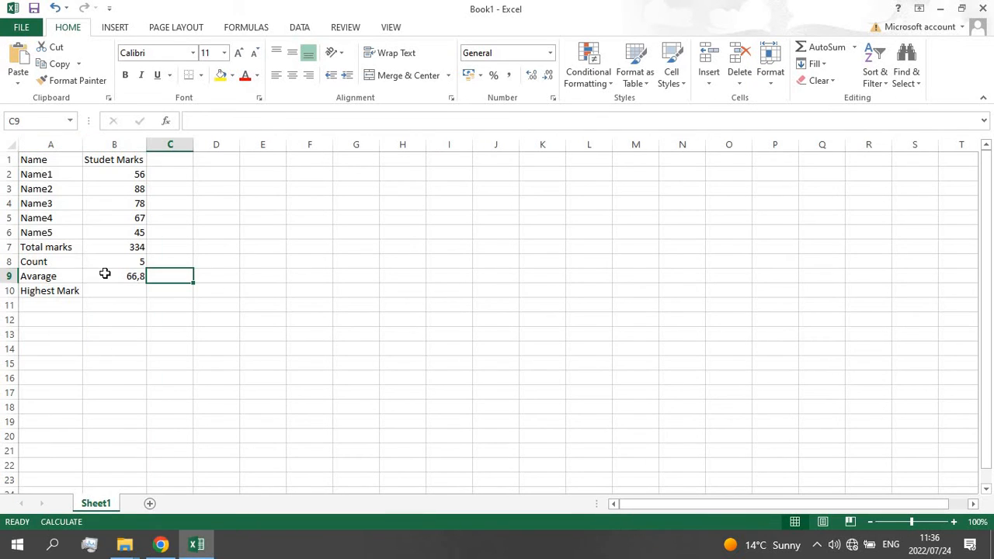
pyautogui.click(87, 292)
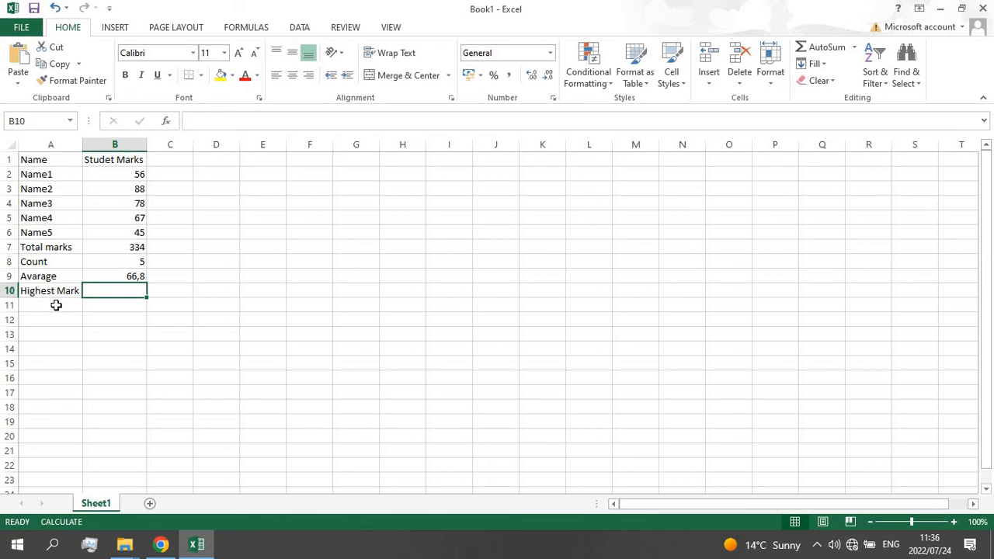
pyautogui.click(126, 309)
pyautogui.click(115, 290)
pyautogui.write('eeeeeeeeeeeeeeeeeeeeeeeeeeeeeeeeee')
pyautogui.click(122, 313)
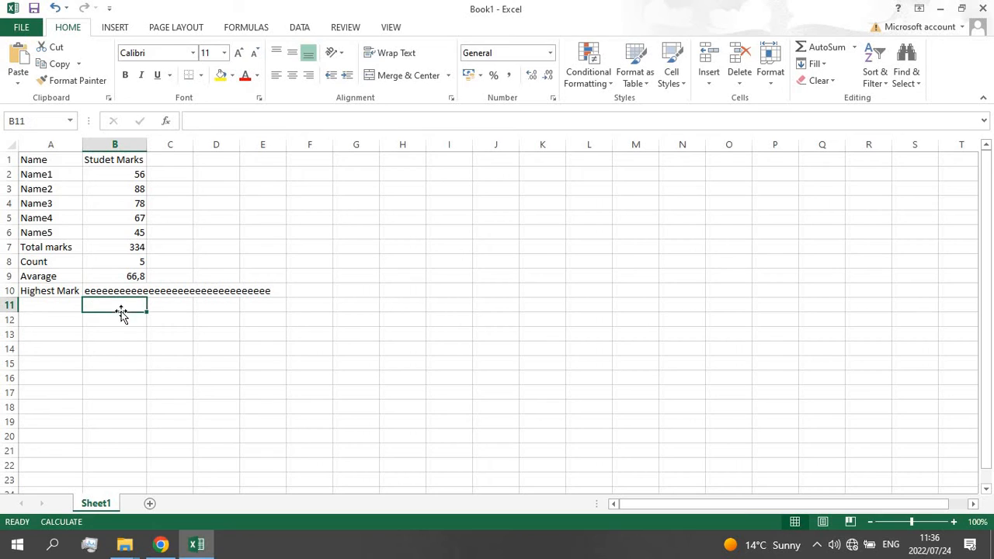
pyautogui.click(158, 314)
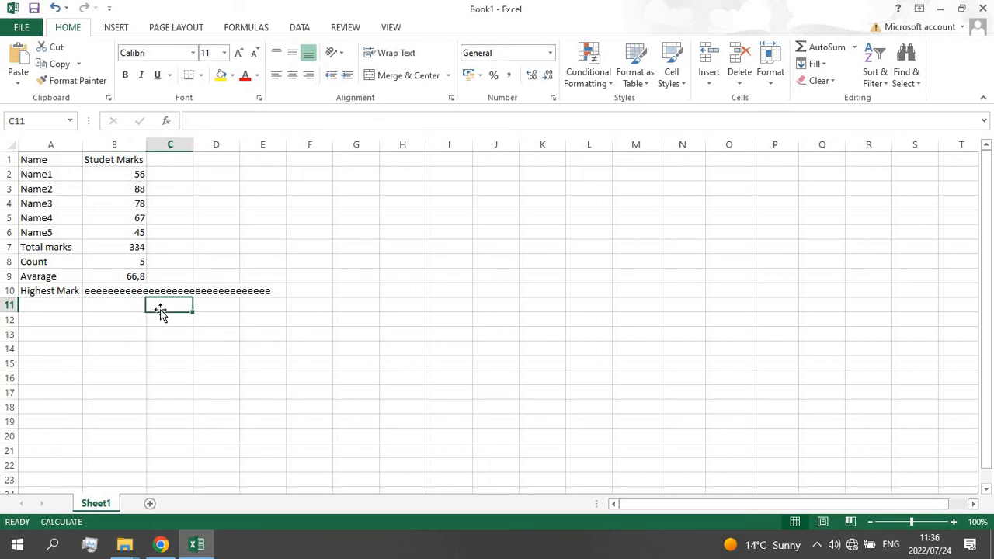
pyautogui.click(127, 280)
pyautogui.click(80, 305)
pyautogui.click(118, 315)
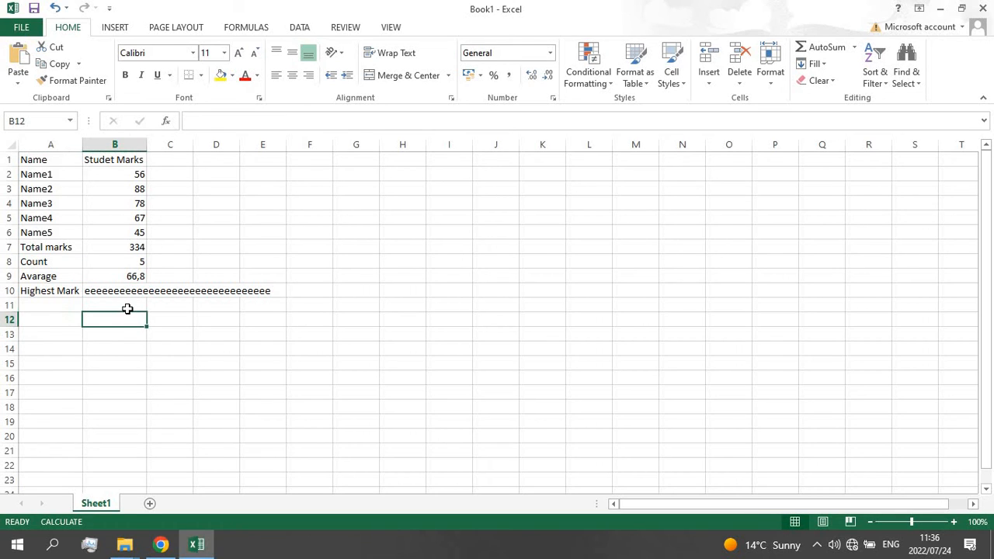
pyautogui.hotkey('ctrl', 'z')
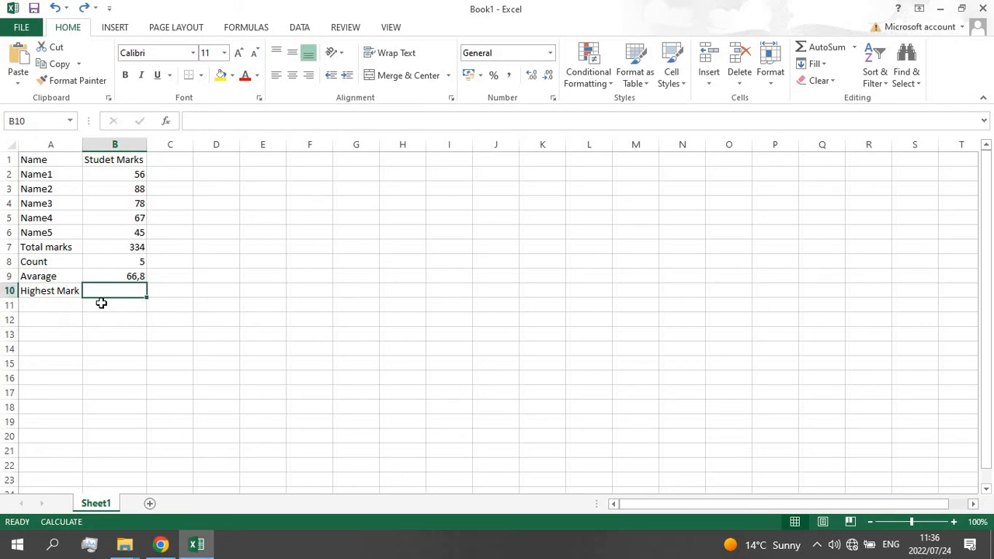
pyautogui.click(100, 302)
pyautogui.click(98, 287)
pyautogui.click(64, 291)
pyautogui.click(115, 303)
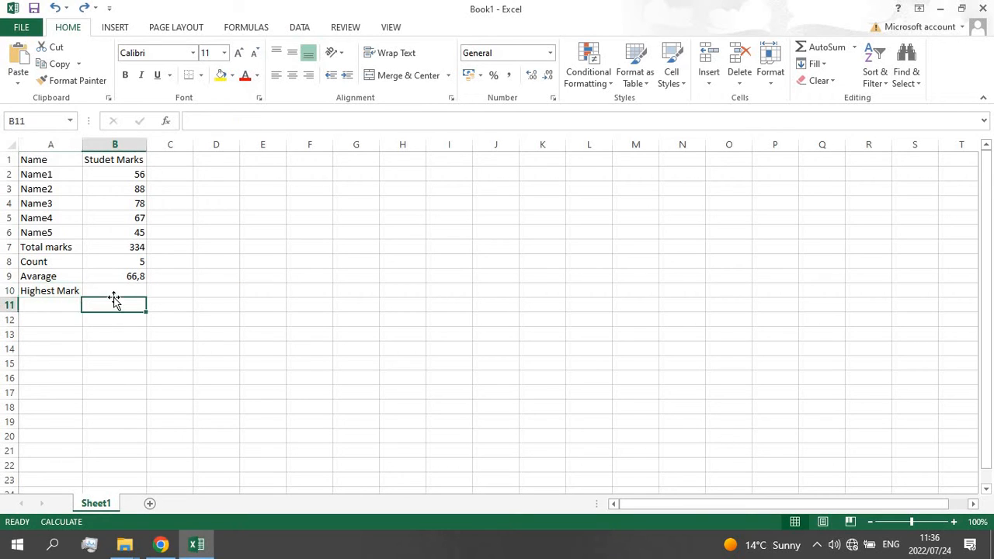
# Step: Test AutoFit Column Width on columns A and B with a long run of the letter e in B10, and undo the test
pyautogui.click(120, 291)
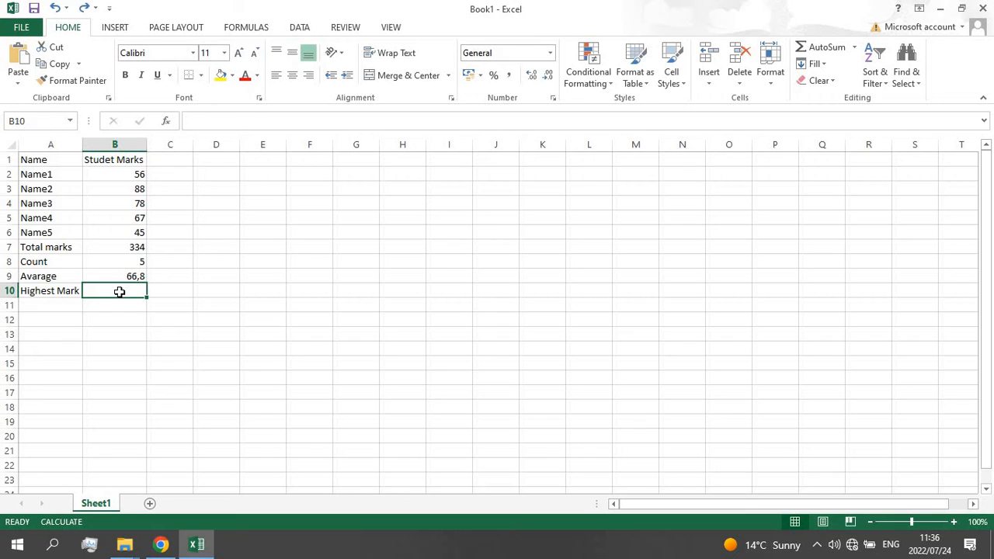
pyautogui.write('eeeeeeeeeeeeeeeeeeeeeeeeeeeeeeeeeeeeeeeeeee')
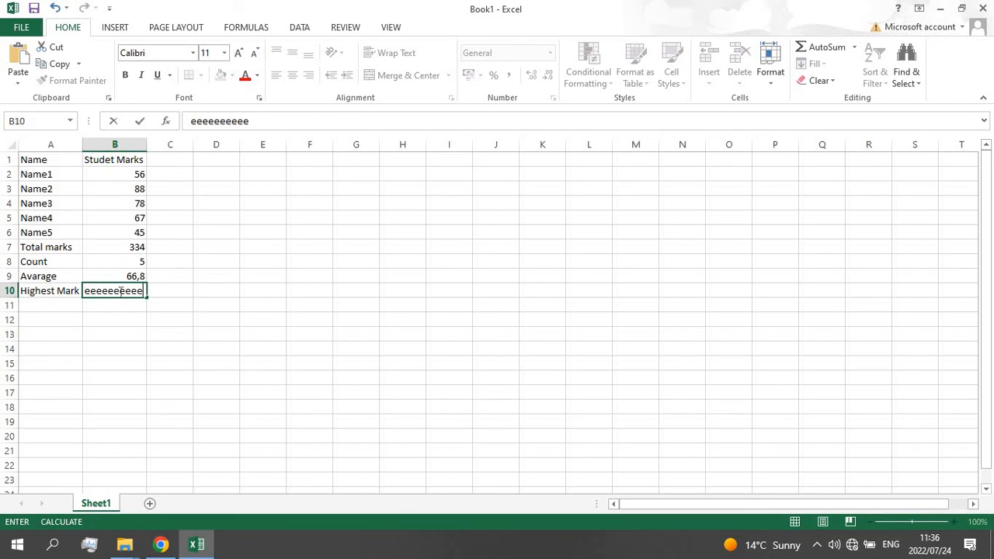
pyautogui.click(116, 308)
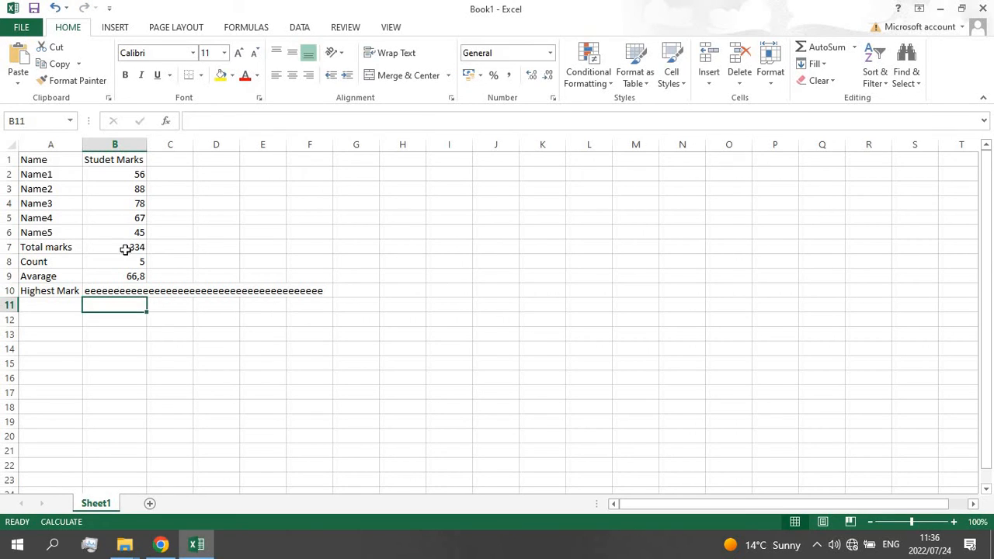
pyautogui.moveTo(62, 144); pyautogui.dragTo(133, 279)
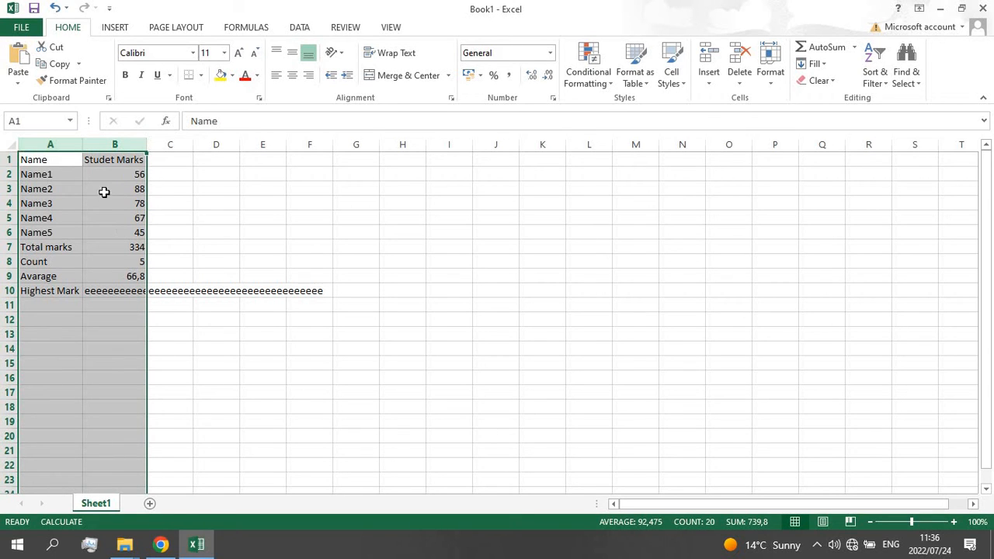
pyautogui.click(769, 85)
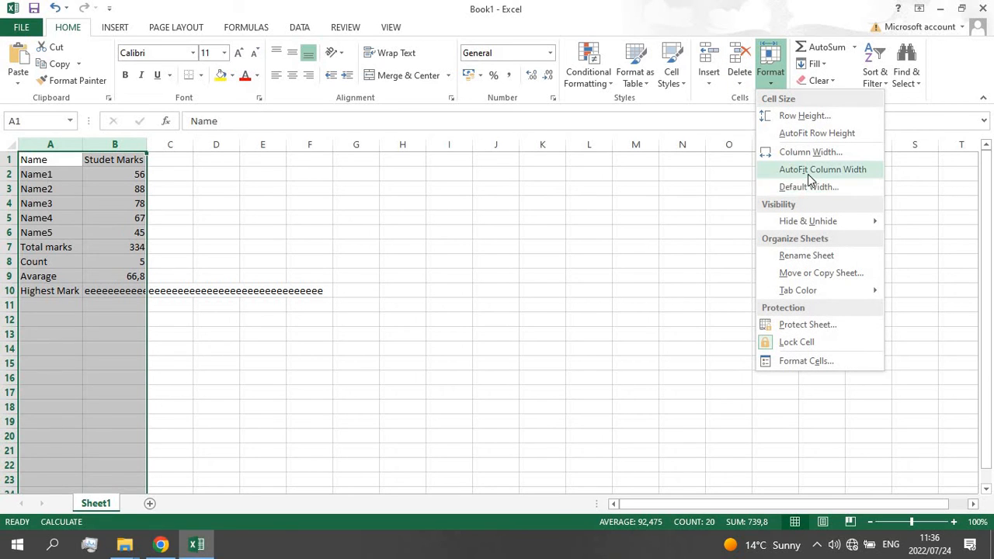
pyautogui.click(808, 170)
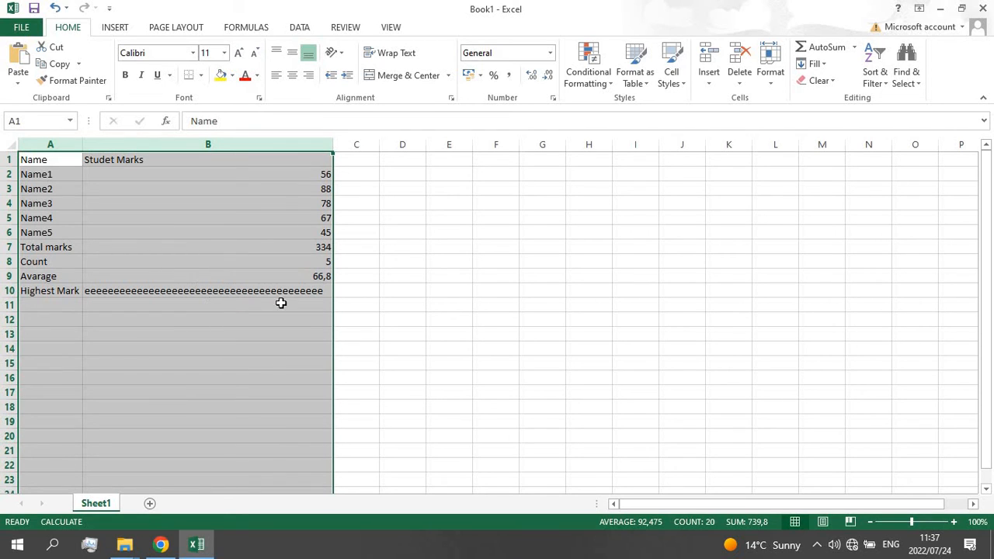
pyautogui.hotkey('ctrl', 'z')
pyautogui.hotkey('ctrl', 'z')
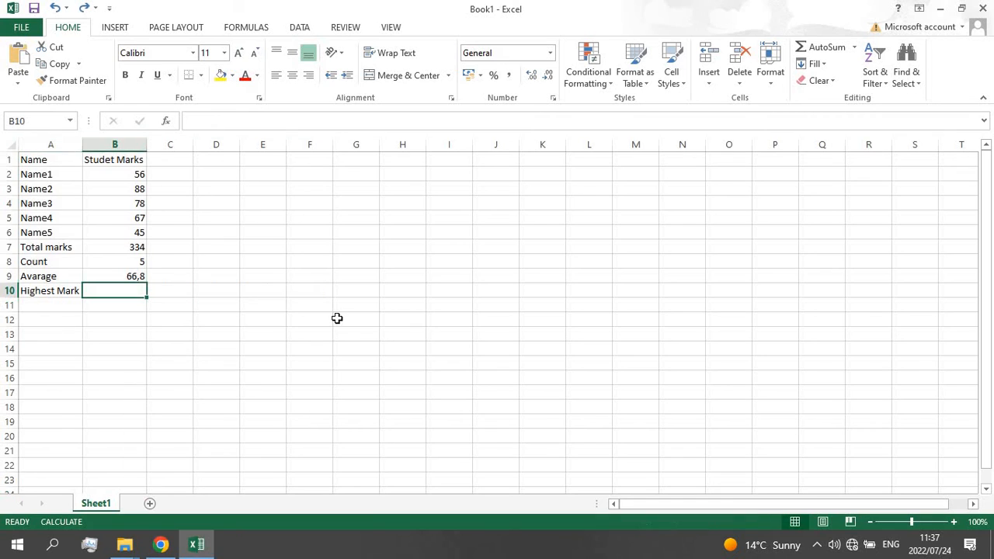
pyautogui.click(224, 292)
# Step: Try to start a formula in B10, looking through the MAX and MIN function suggestions
pyautogui.click(123, 288)
pyautogui.write('=')
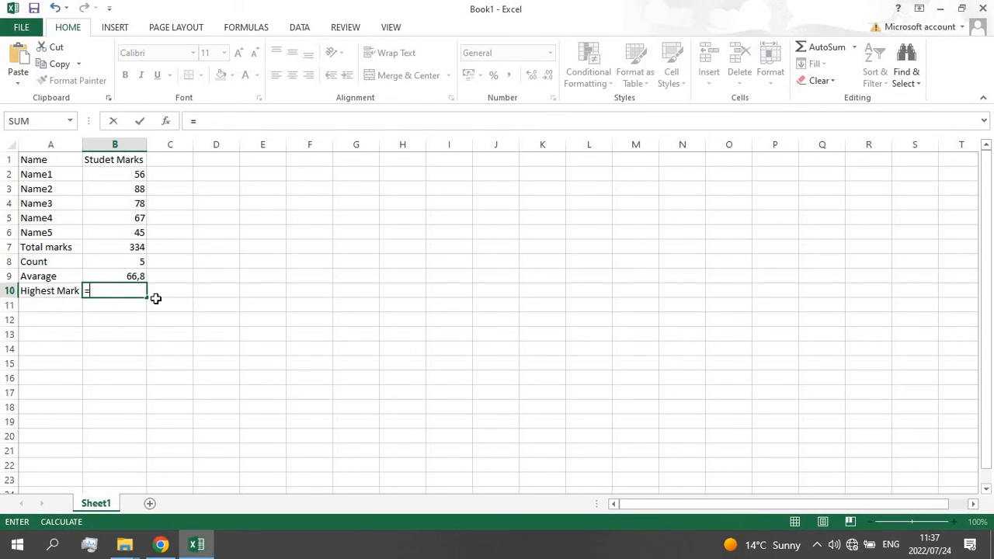
pyautogui.write('MA')
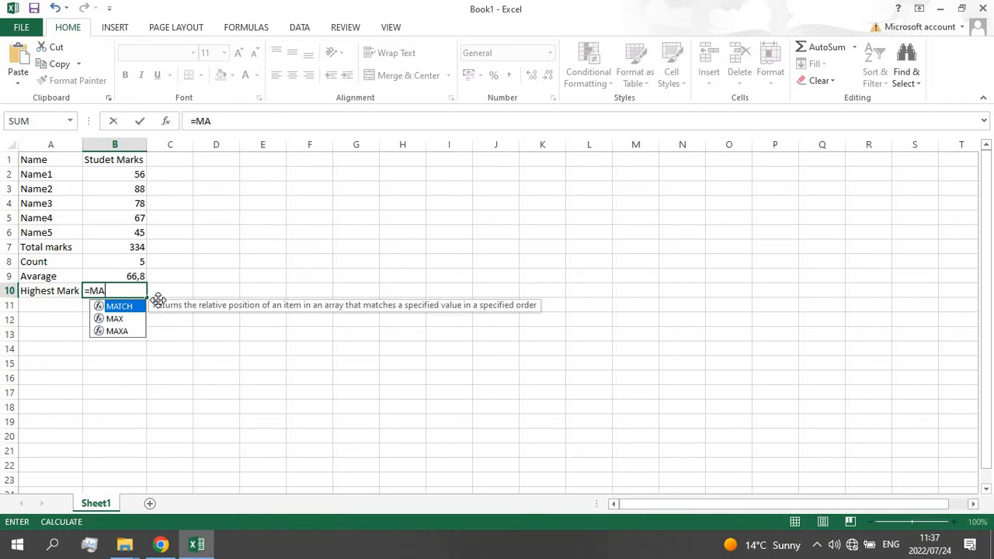
pyautogui.press('Down')
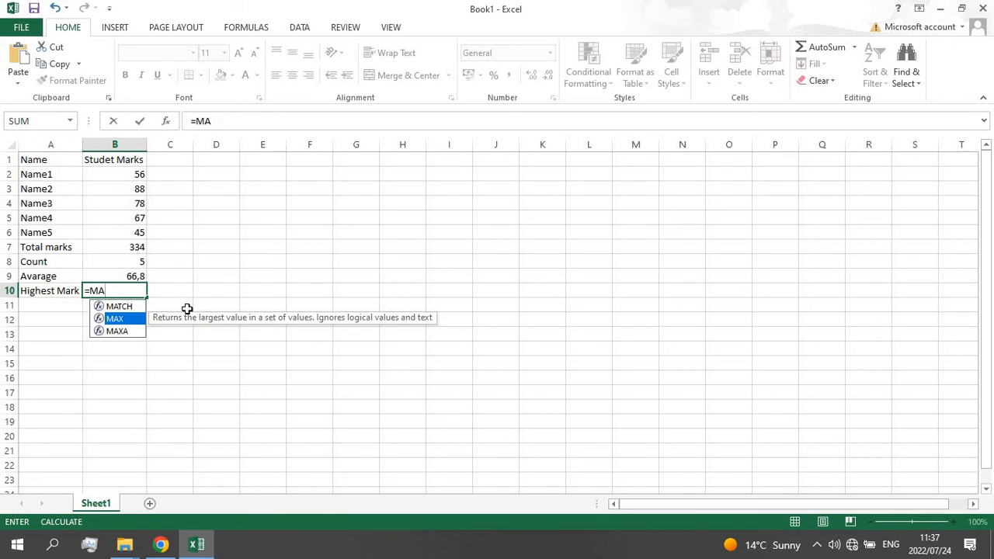
pyautogui.press('BackSpace')
pyautogui.write('in')
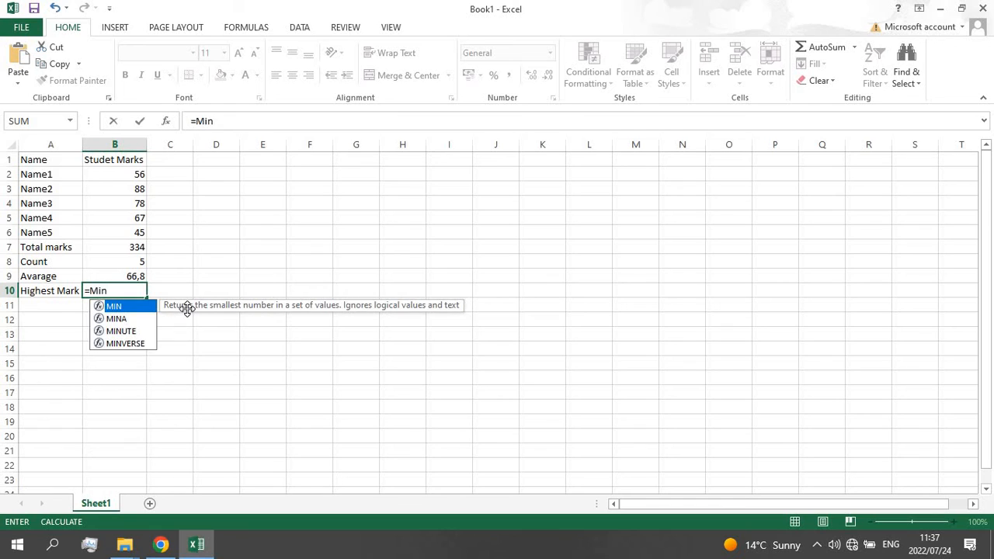
pyautogui.press('BackSpace')
pyautogui.press('BackSpace')
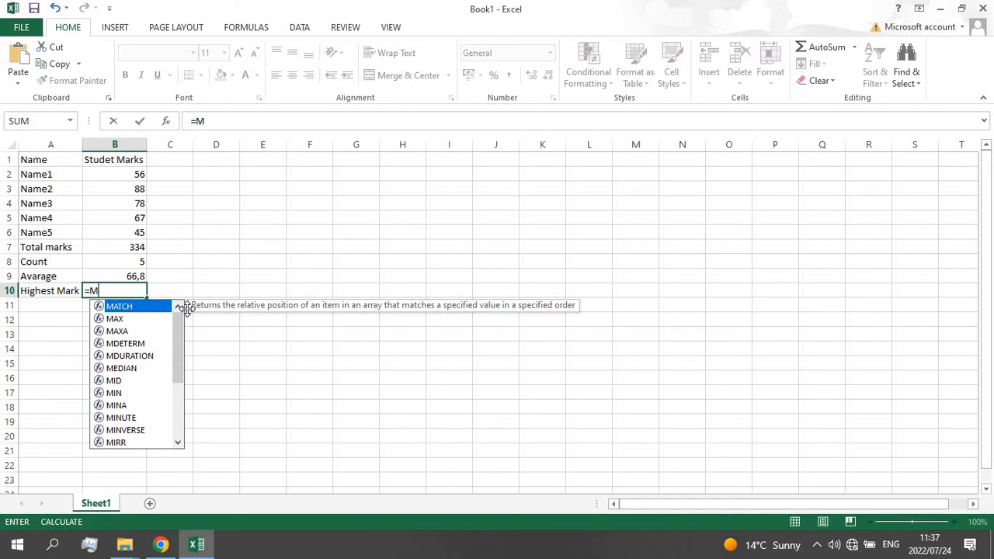
pyautogui.write('ax')
pyautogui.press('BackSpace')
pyautogui.press('BackSpace')
pyautogui.press('Down')
pyautogui.press('Return')
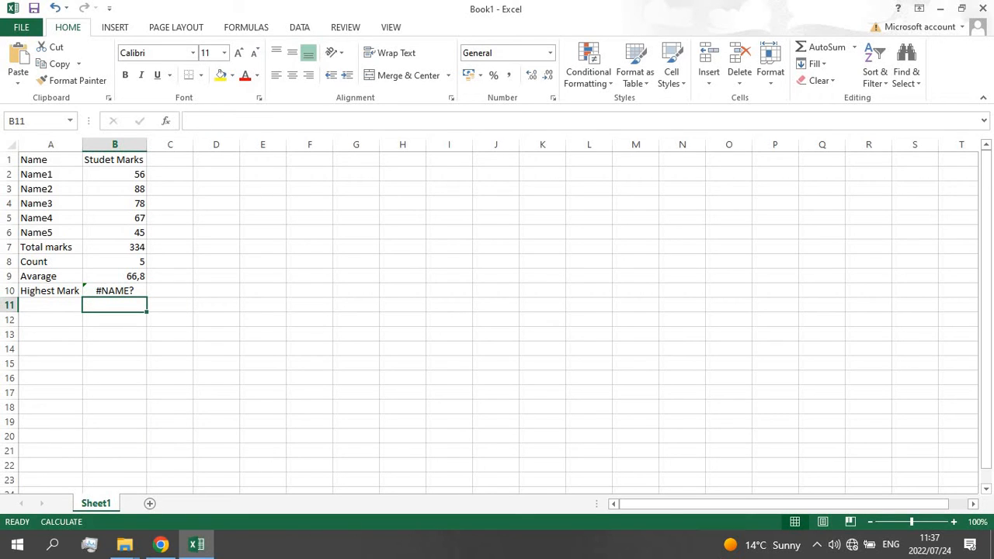
# Step: Correct the formula in B10 to =MAX(B2:B6) for the highest mark, and review the mark range it uses
pyautogui.doubleClick(137, 292)
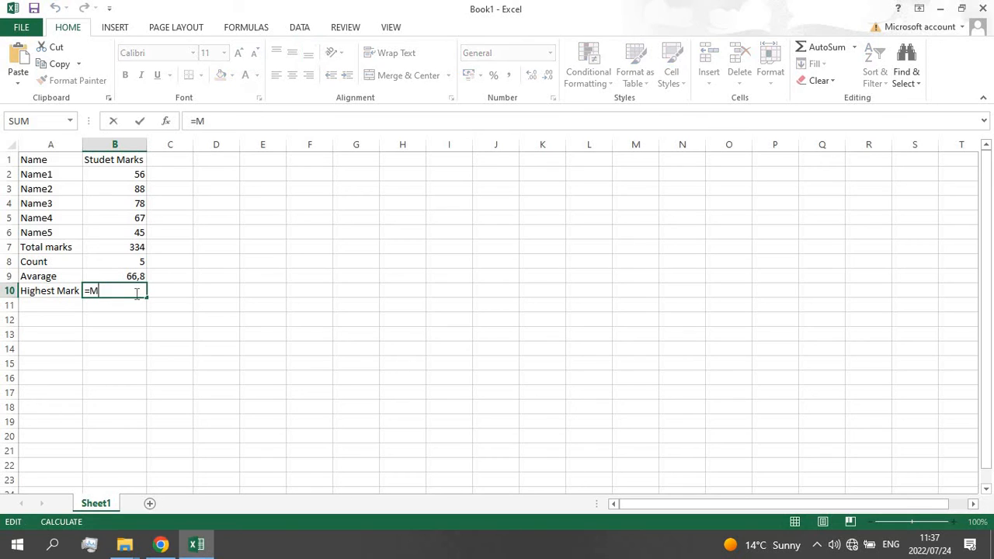
pyautogui.press('BackSpace')
pyautogui.write('M')
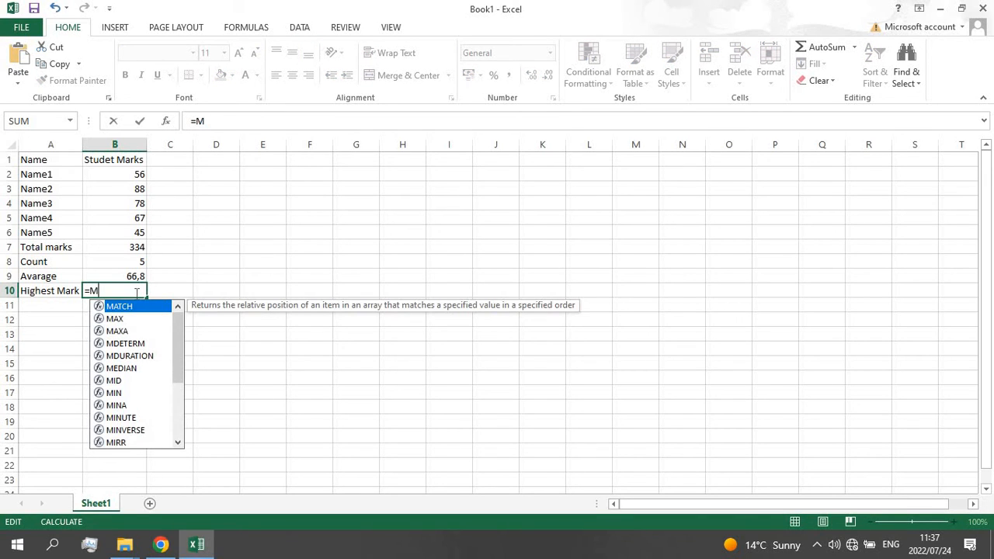
pyautogui.write('ax')
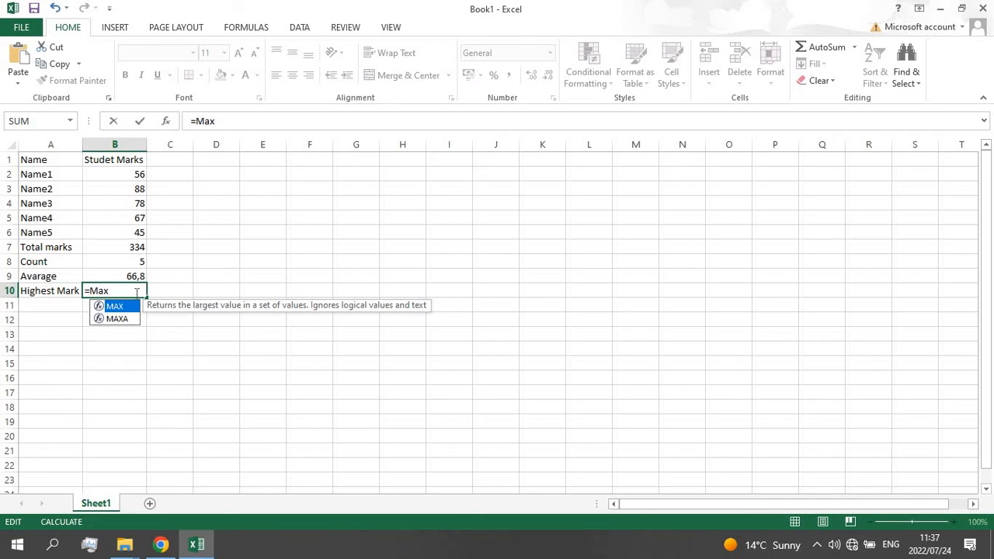
pyautogui.write('(')
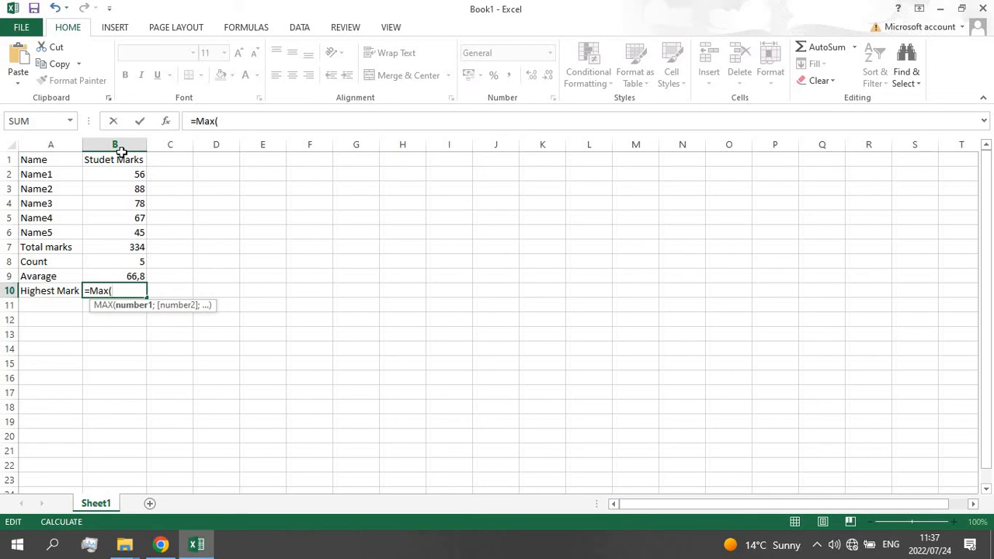
pyautogui.moveTo(114, 174); pyautogui.dragTo(117, 235)
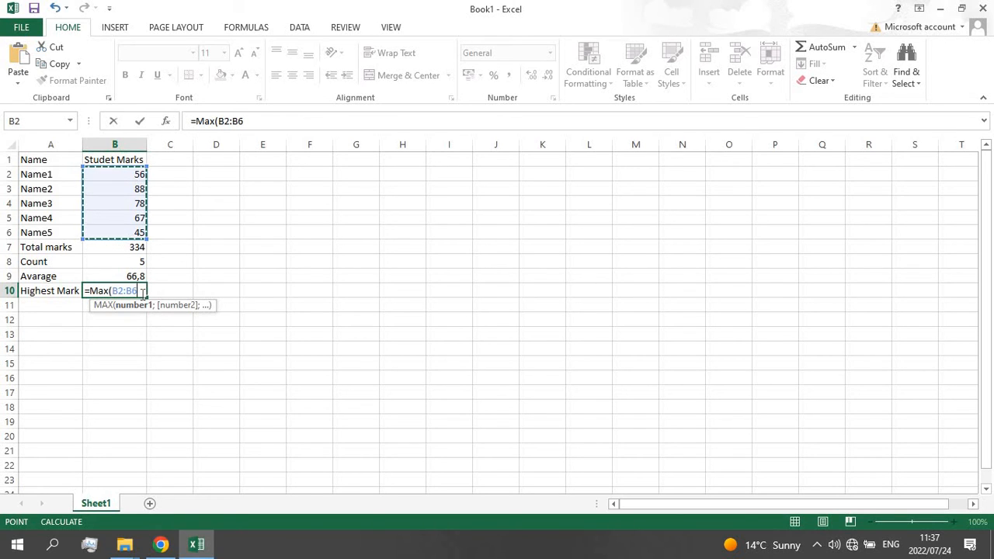
pyautogui.write(')')
pyautogui.press('Return')
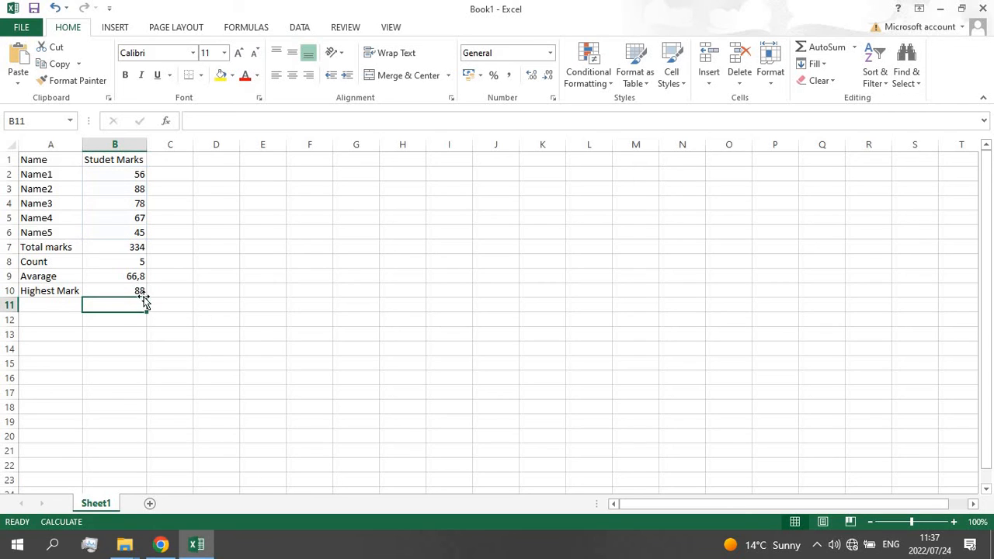
pyautogui.click(128, 293)
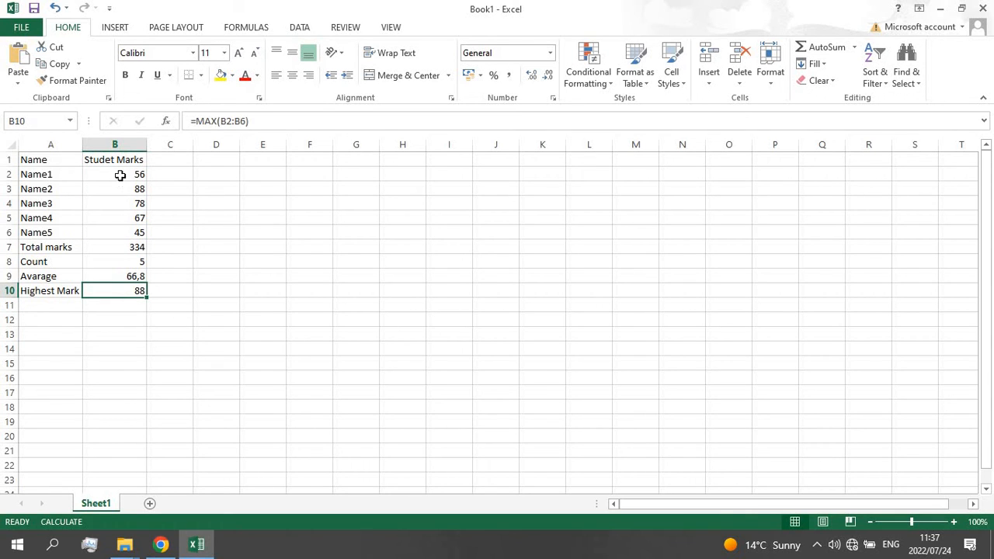
pyautogui.moveTo(121, 175); pyautogui.dragTo(127, 233)
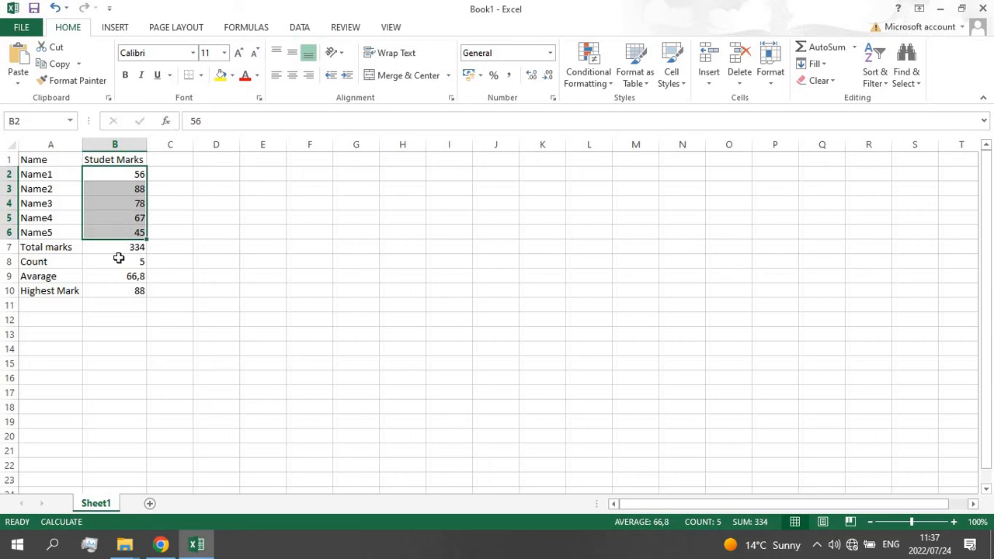
# Step: Enter the label "Lowest Mark" in cell A11, below the highest mark label
pyautogui.click(58, 305)
pyautogui.write('L')
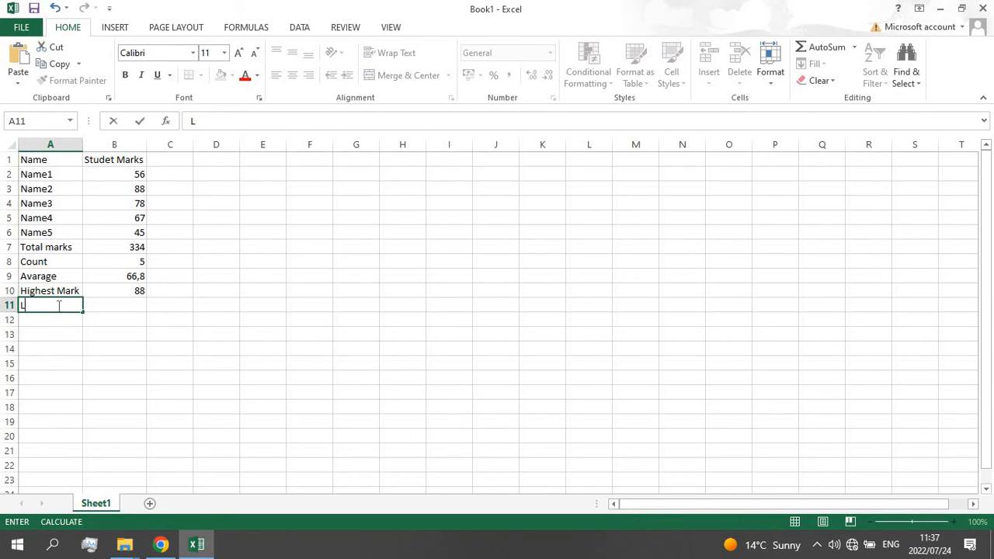
pyautogui.write('owest Mark')
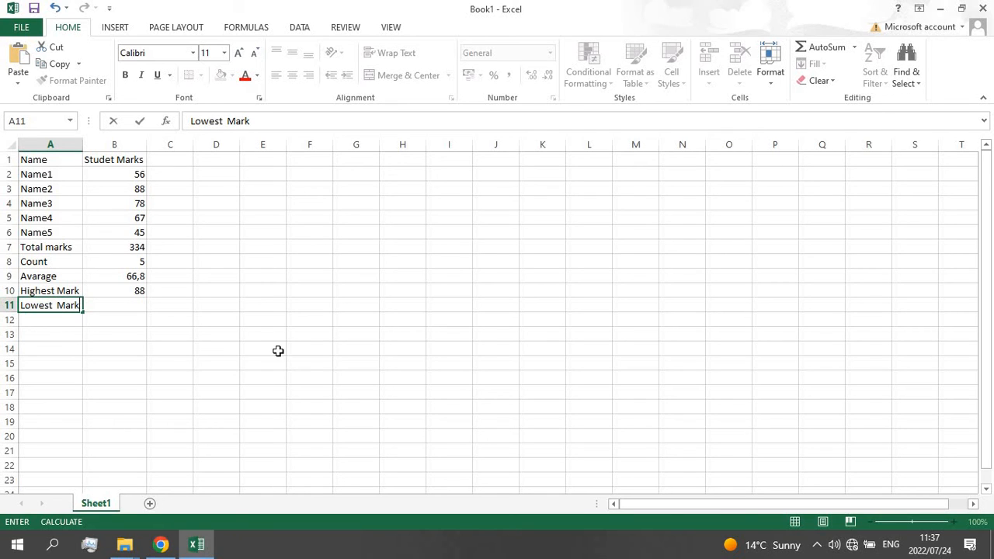
# Step: Enter the formula =MIN(B2:B6) in cell B11 to calculate the lowest mark
pyautogui.click(135, 306)
pyautogui.press('BackSpace')
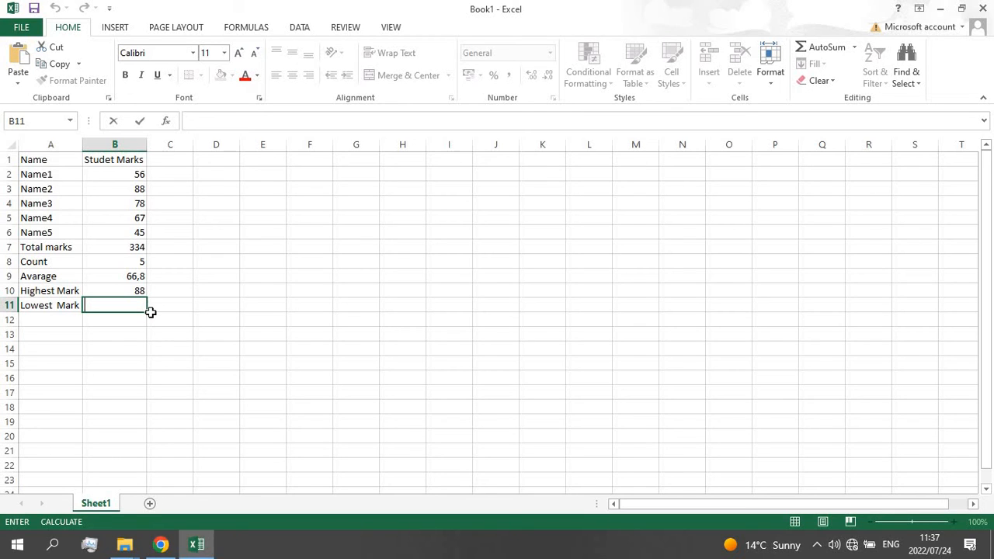
pyautogui.write('=')
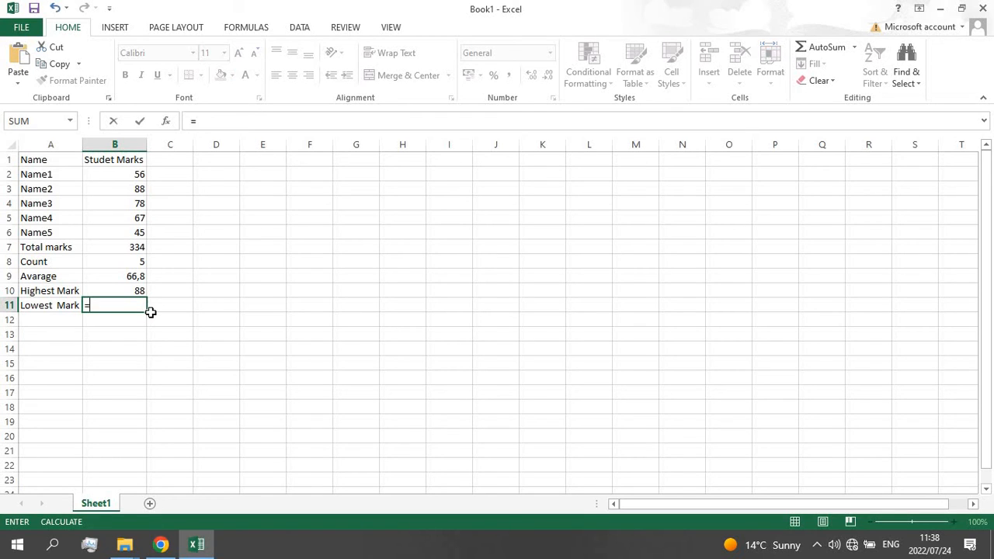
pyautogui.write('Min')
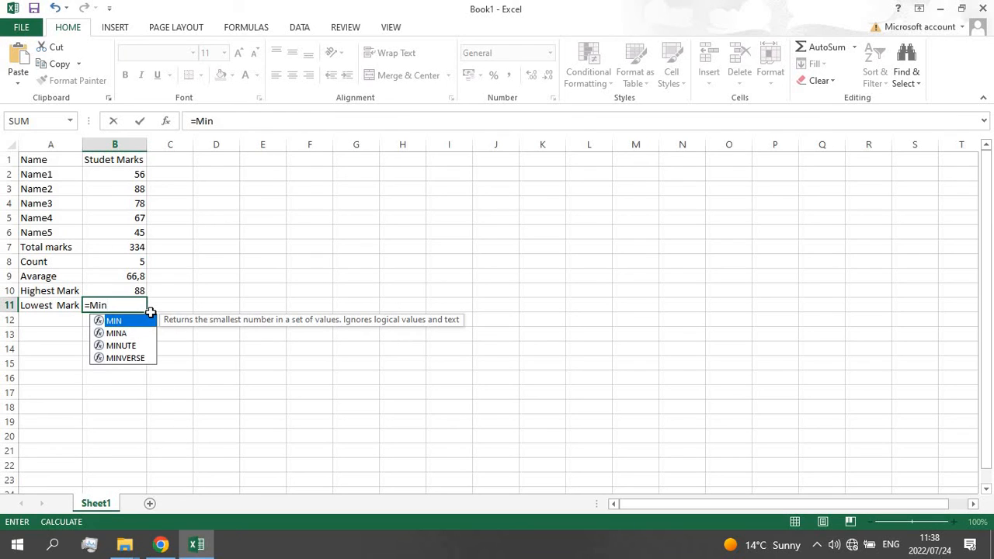
pyautogui.write('(')
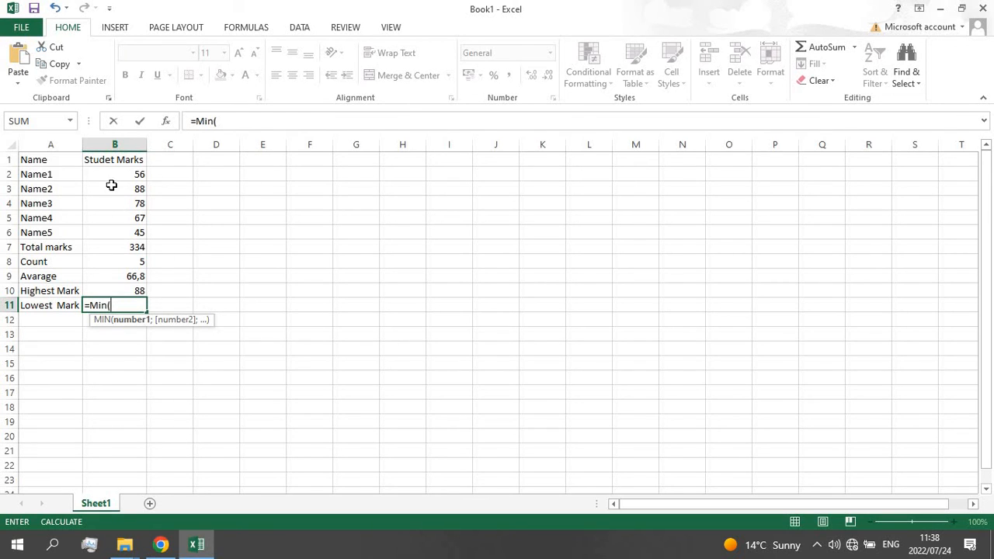
pyautogui.moveTo(107, 174); pyautogui.dragTo(126, 234)
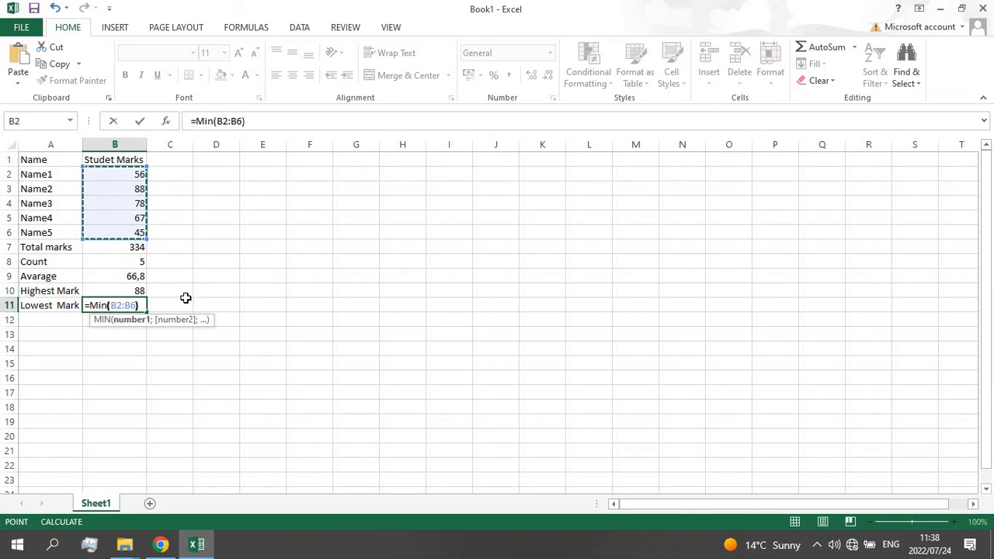
pyautogui.press('Return')
pyautogui.click(135, 307)
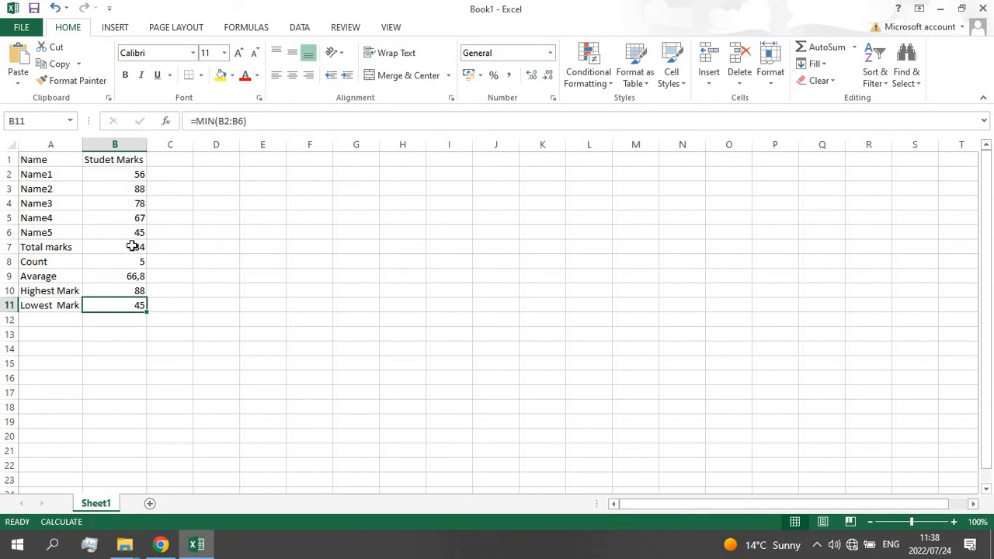
# Step: Review the formulas behind the total, count, average, highest mark and lowest mark in cells B7 to B11
pyautogui.click(131, 232)
pyautogui.click(125, 287)
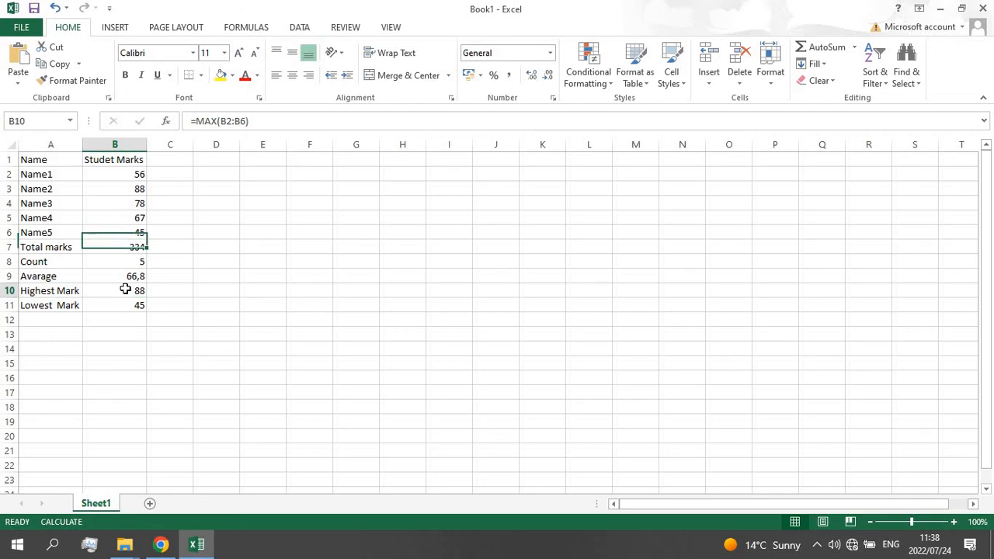
pyautogui.click(116, 305)
pyautogui.click(123, 264)
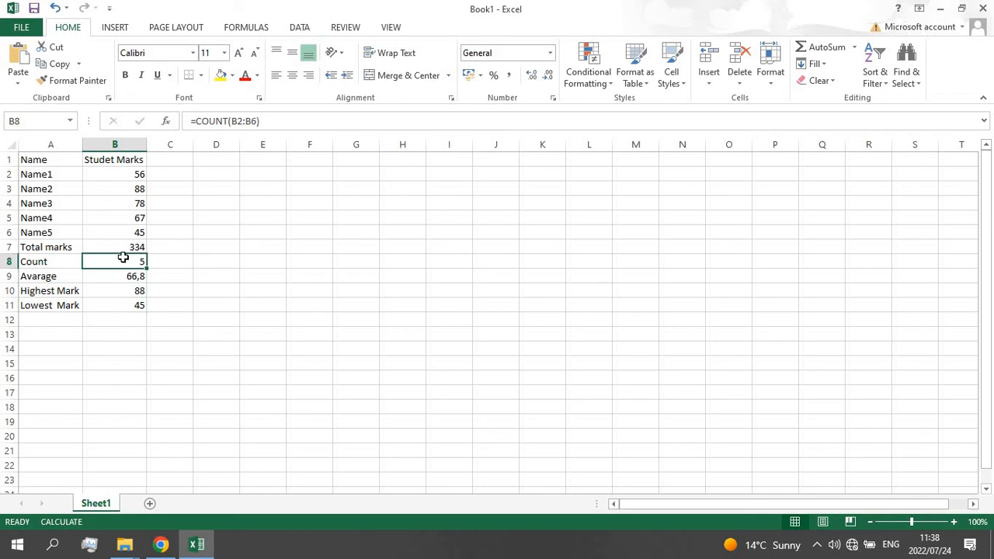
pyautogui.click(127, 249)
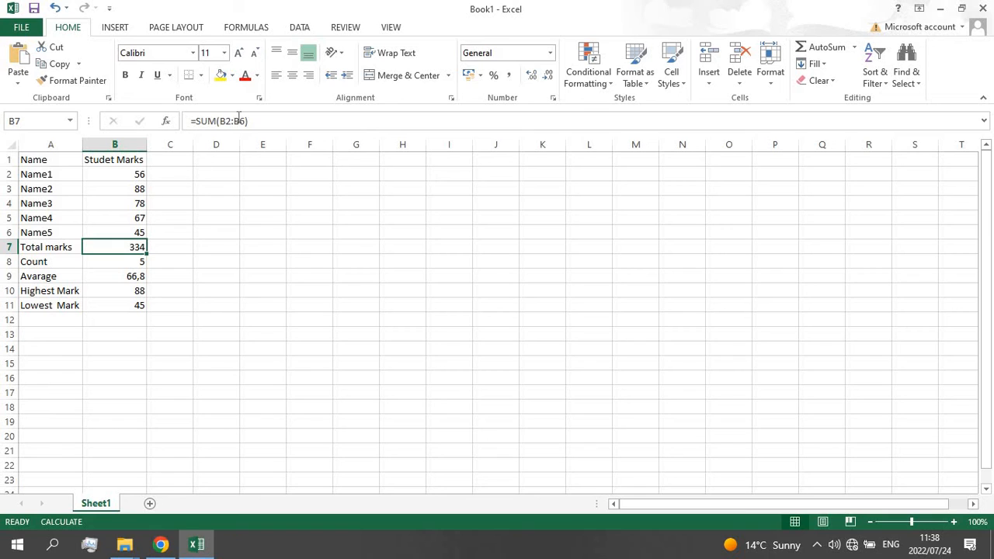
pyautogui.click(109, 261)
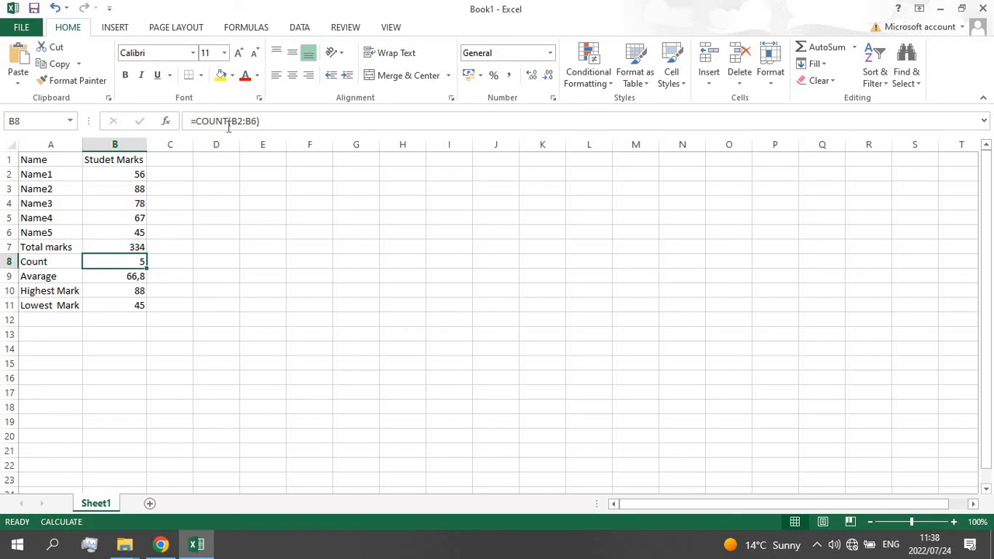
pyautogui.click(118, 276)
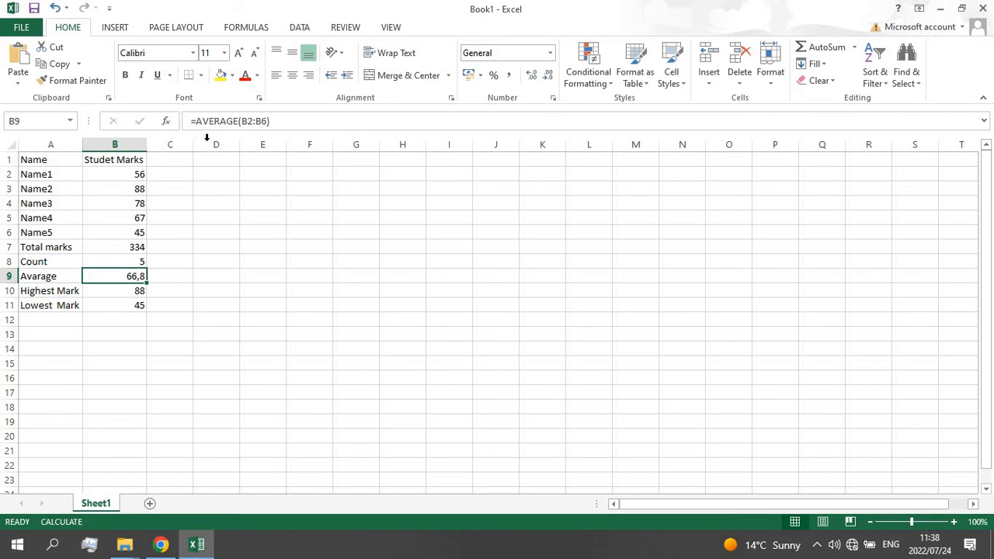
pyautogui.click(121, 289)
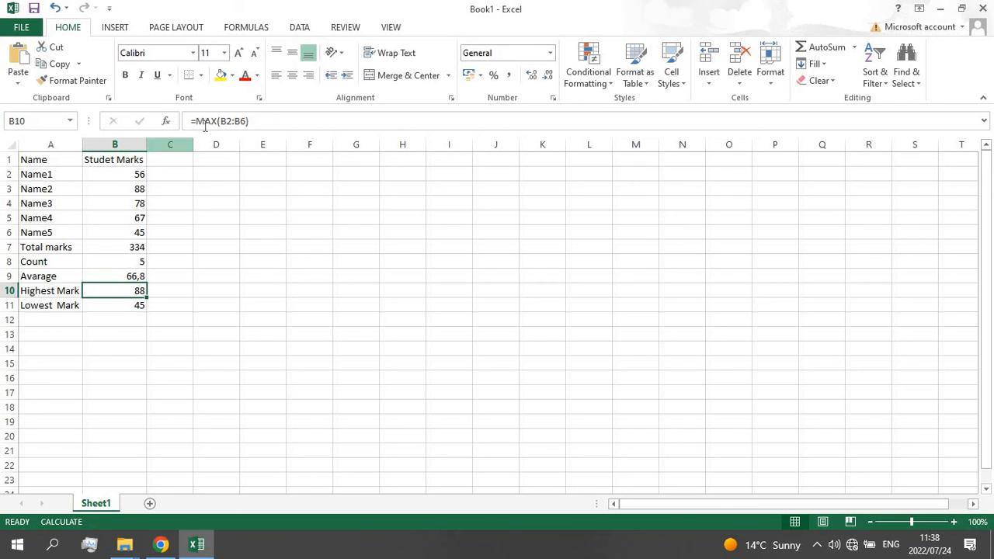
pyautogui.click(111, 305)
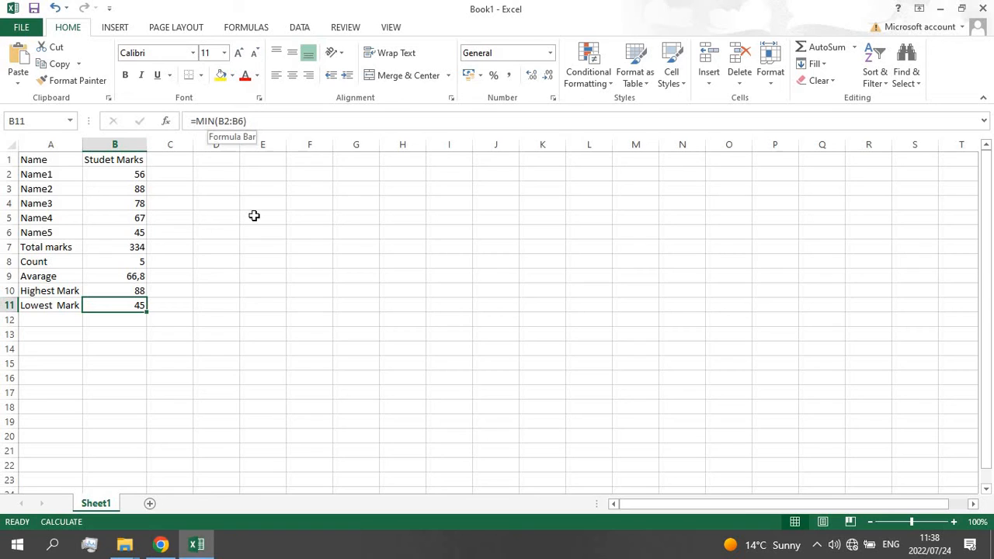
pyautogui.click(302, 274)
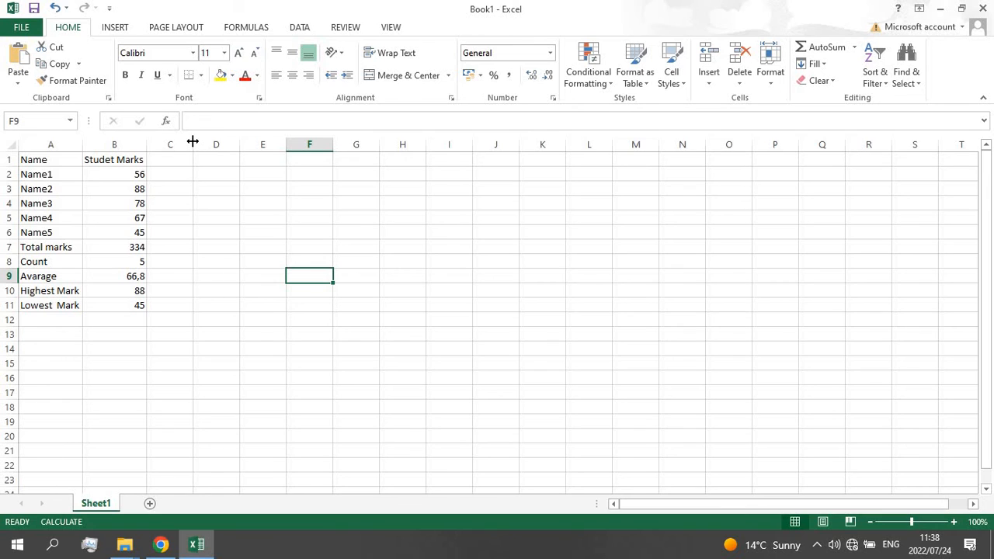
# Step: Widen column C and start an IF formula in C2 with the logical test B2>=75
pyautogui.moveTo(193, 141); pyautogui.dragTo(225, 143)
pyautogui.click(179, 172)
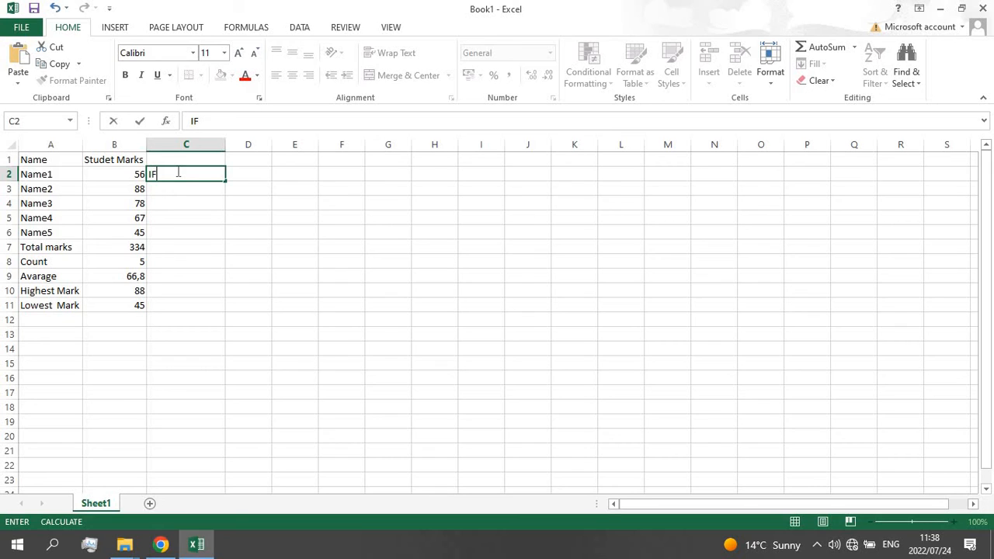
pyautogui.write('=IF')
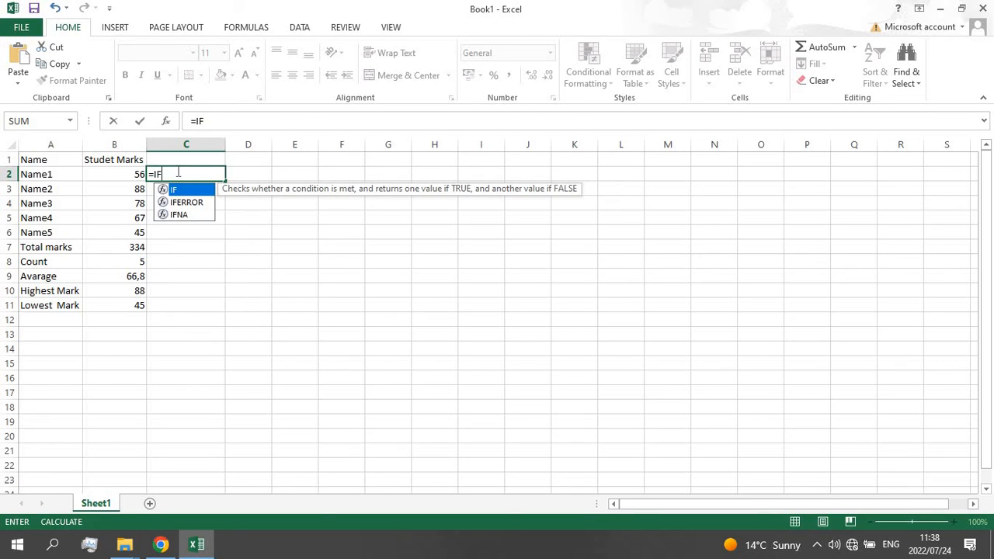
pyautogui.write('(')
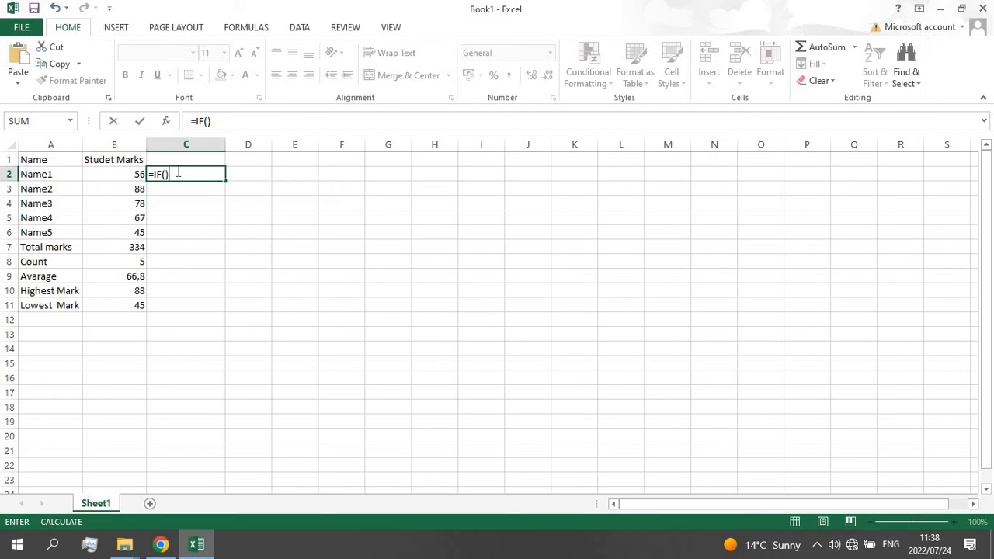
pyautogui.click(165, 174)
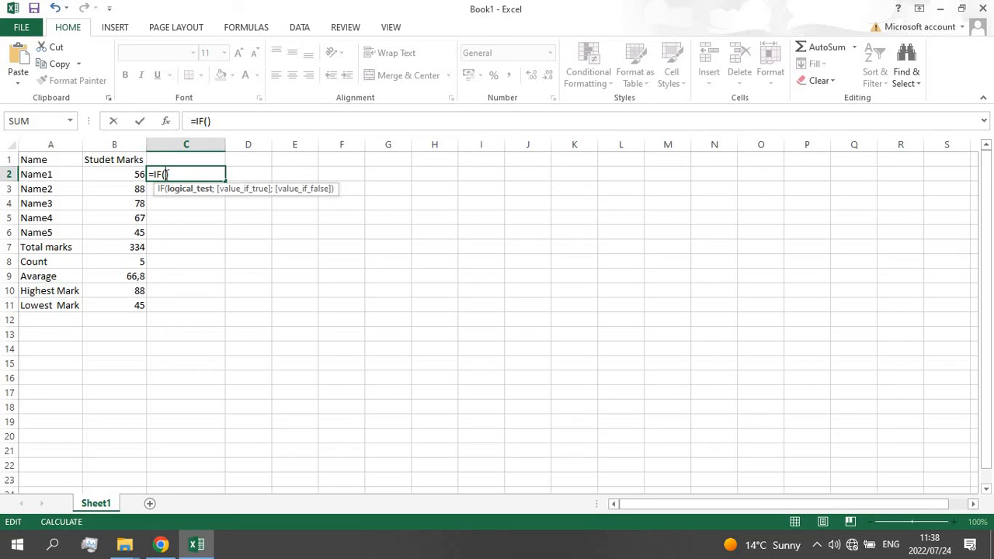
pyautogui.click(137, 176)
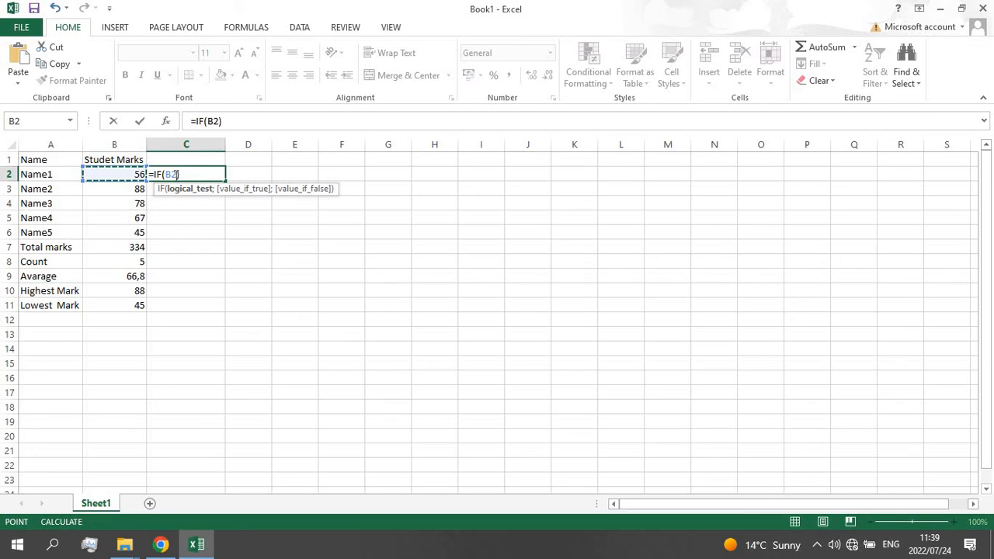
pyautogui.write('>')
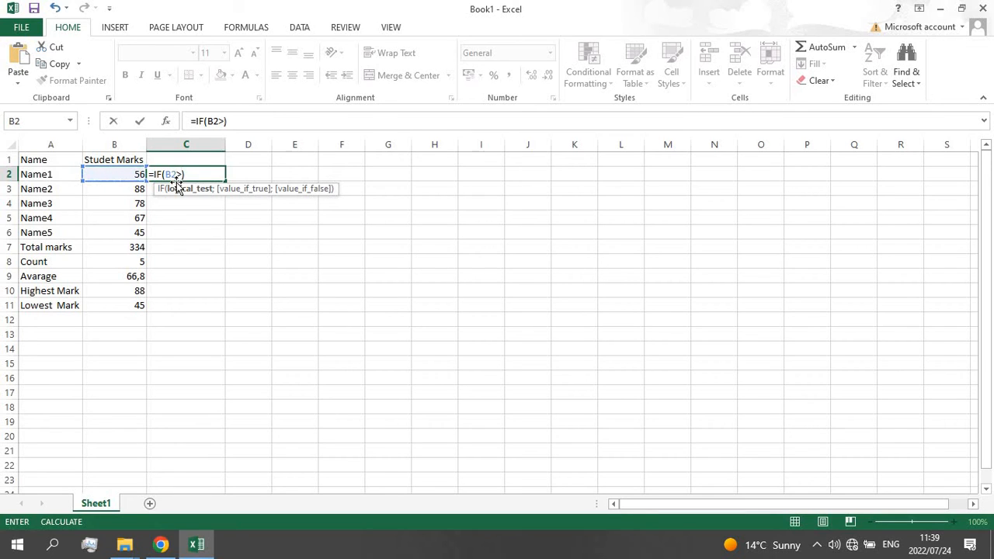
pyautogui.write('=')
pyautogui.write('7')
pyautogui.write('5')
# Step: Add Pass With Distinction, without quotation marks, as the value if true in the C2 formula, separated by a comma
pyautogui.write(',')
pyautogui.write('""')
pyautogui.press('BackSpace')
pyautogui.press('BackSpace')
pyautogui.write('Dis')
pyautogui.press('BackSpace')
pyautogui.press('BackSpace')
pyautogui.press('BackSpace')
pyautogui.write('Pass ')
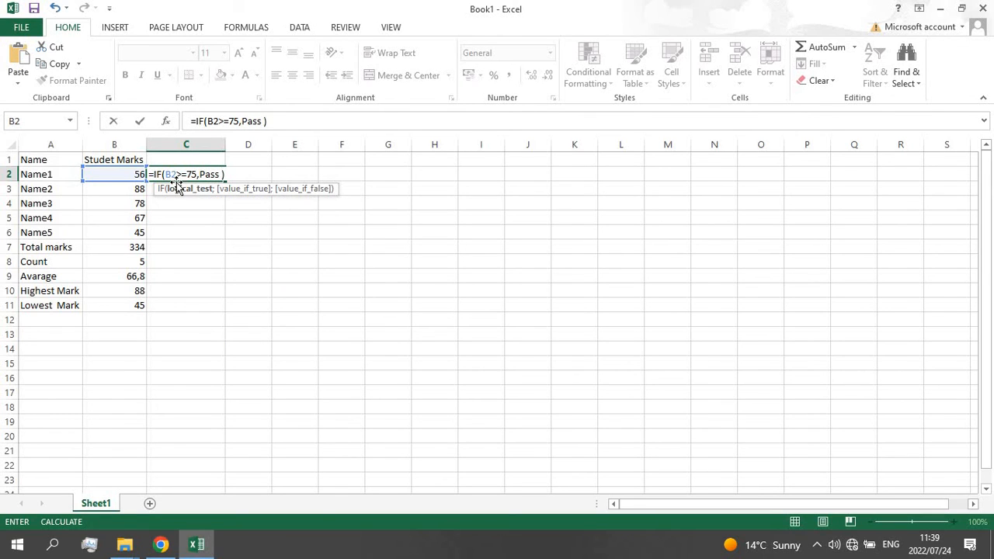
pyautogui.write('With Disc')
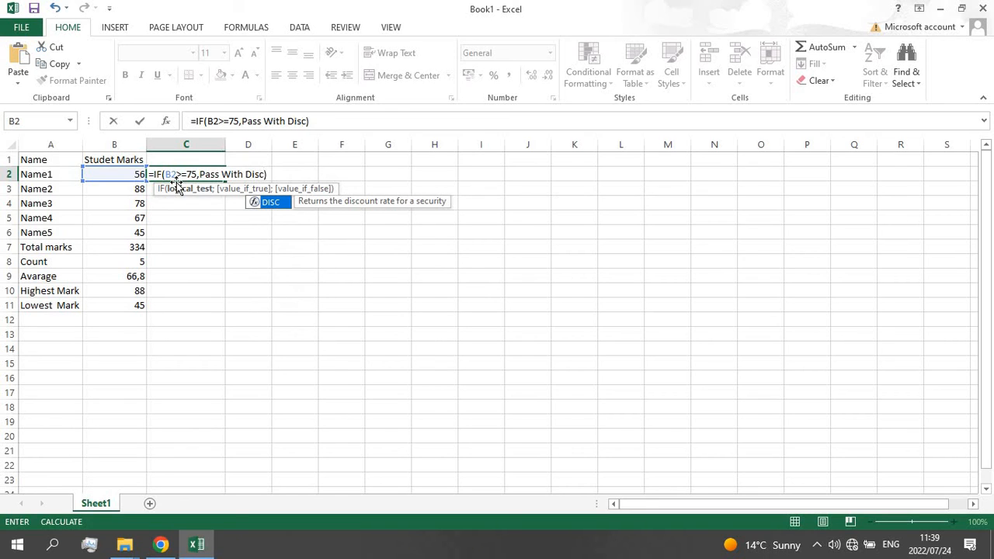
pyautogui.write('tinction')
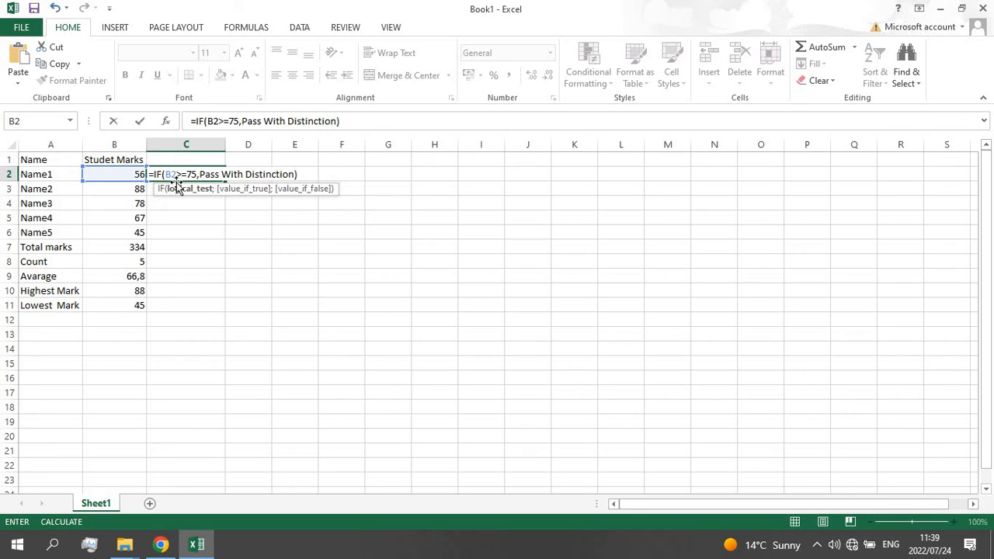
# Step: Try to enter the formula =IF(B2>=75,Pass With Distinction) in C2
pyautogui.write(',')
pyautogui.press('BackSpace')
pyautogui.press('BackSpace')
pyautogui.press('Return')
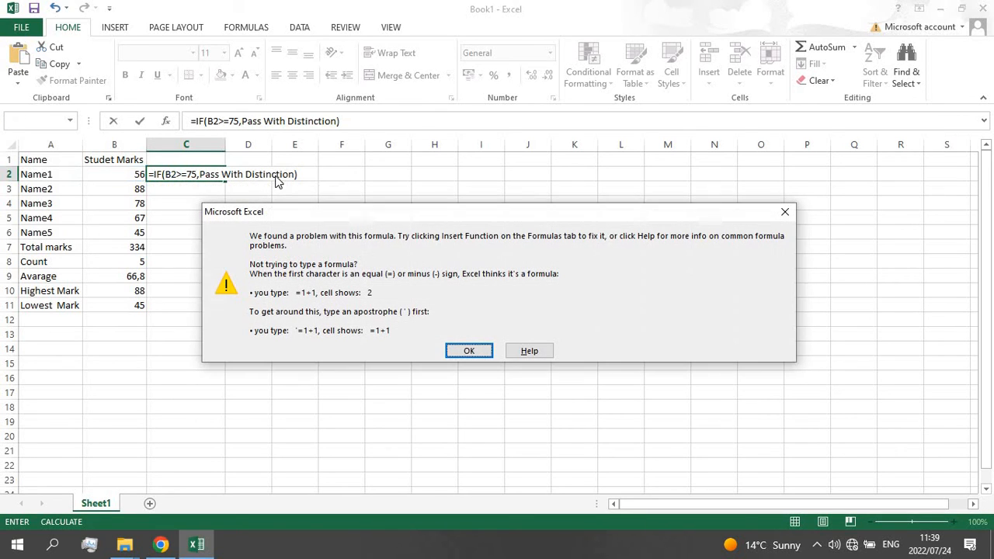
pyautogui.click(470, 352)
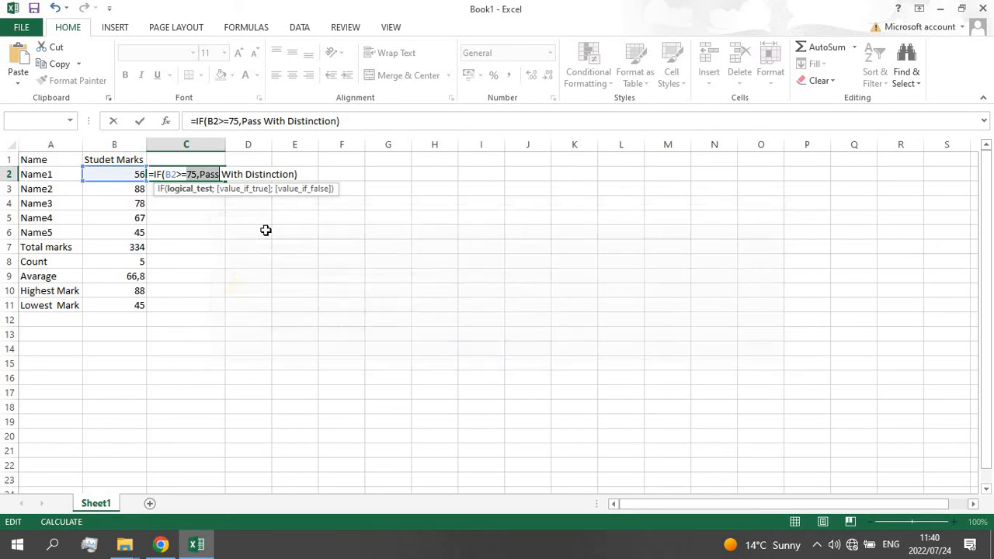
# Step: Replace the comma after 75 in the C2 formula with a semicolon and enter the formula
pyautogui.click(199, 174)
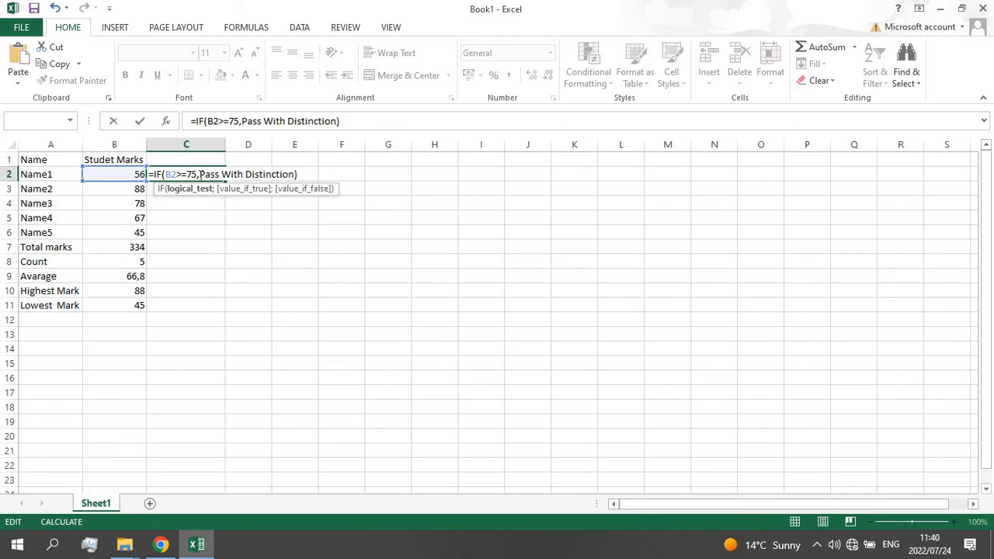
pyautogui.write('"')
pyautogui.press('Return')
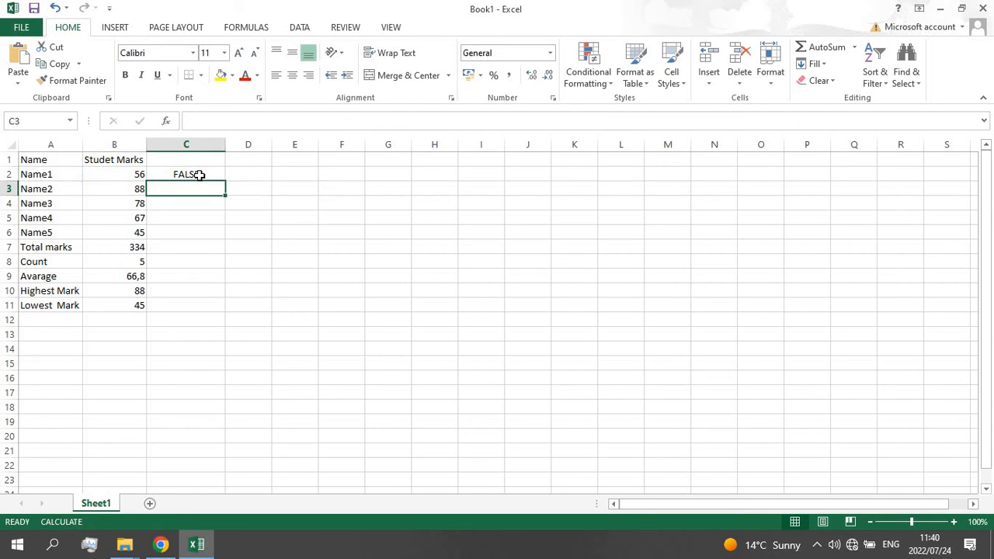
pyautogui.click(200, 174)
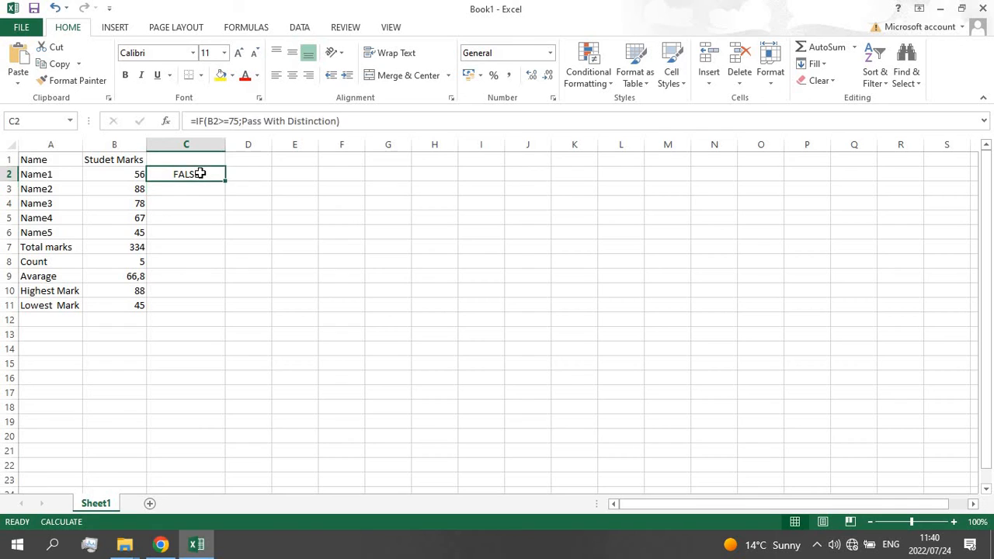
# Step: Try to extend the C2 formula to =IF(B2>=75;Pass With Distinction; Pass;), with Pass as the value if false
pyautogui.doubleClick(200, 174)
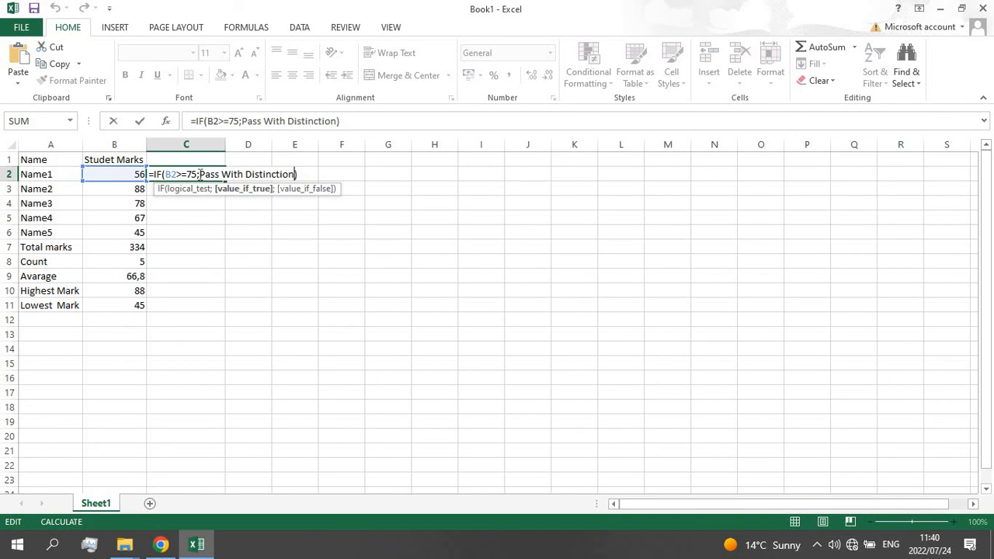
pyautogui.click(289, 177)
pyautogui.write(';')
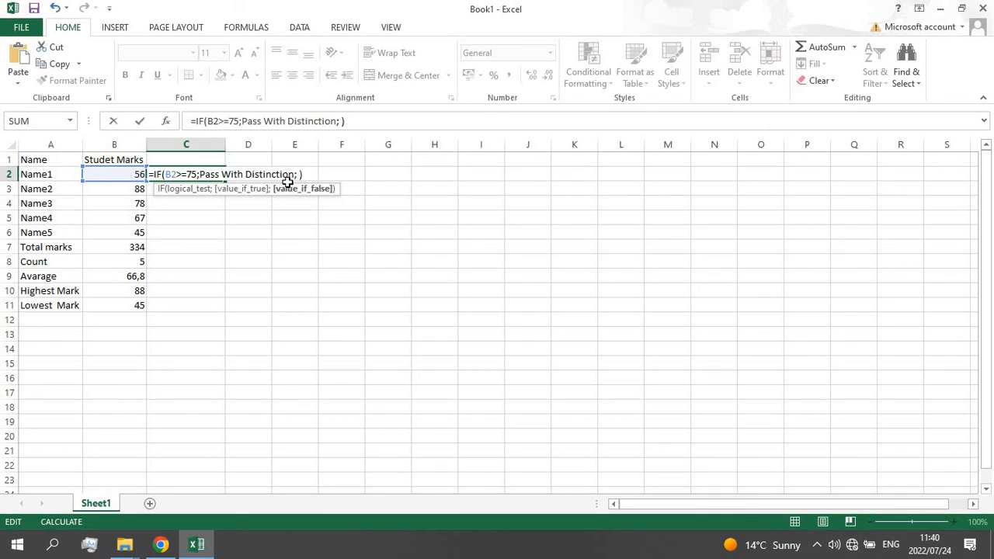
pyautogui.write('p')
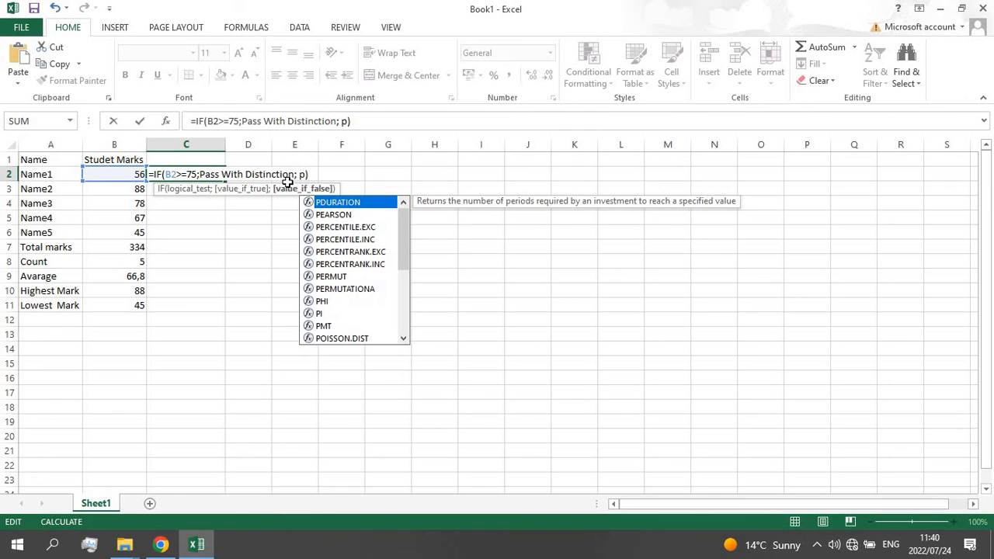
pyautogui.write('as')
pyautogui.press('BackSpace')
pyautogui.press('BackSpace')
pyautogui.press('BackSpace')
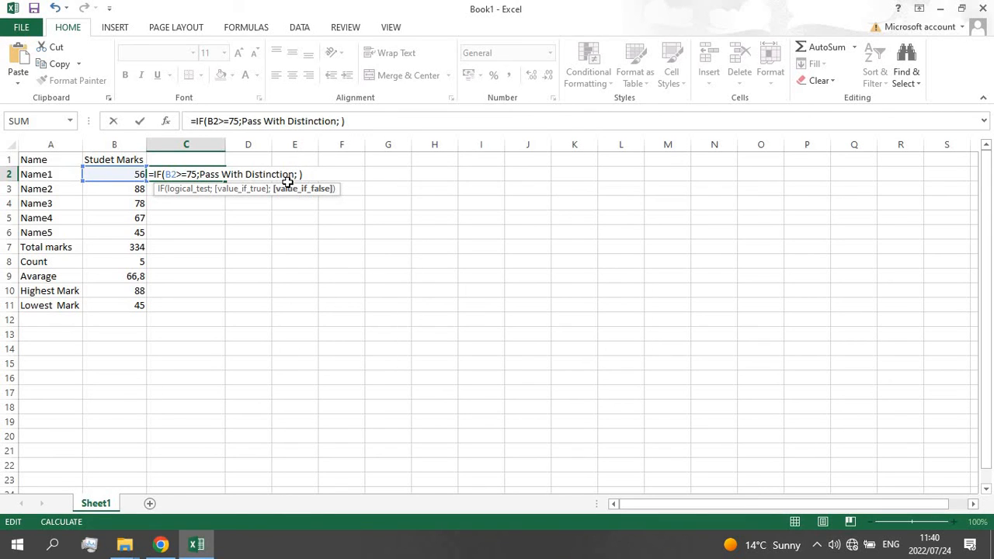
pyautogui.write('Pass;')
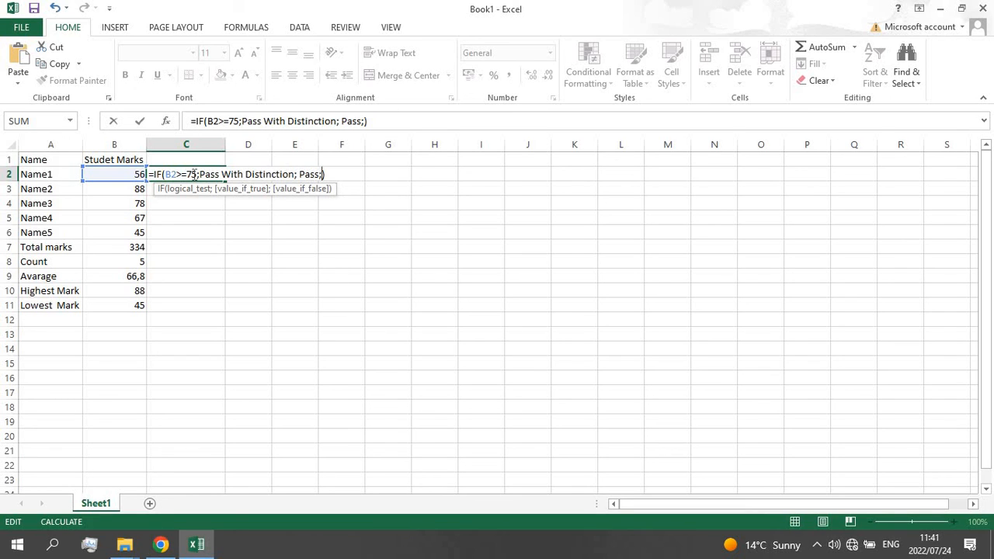
pyautogui.press('Return')
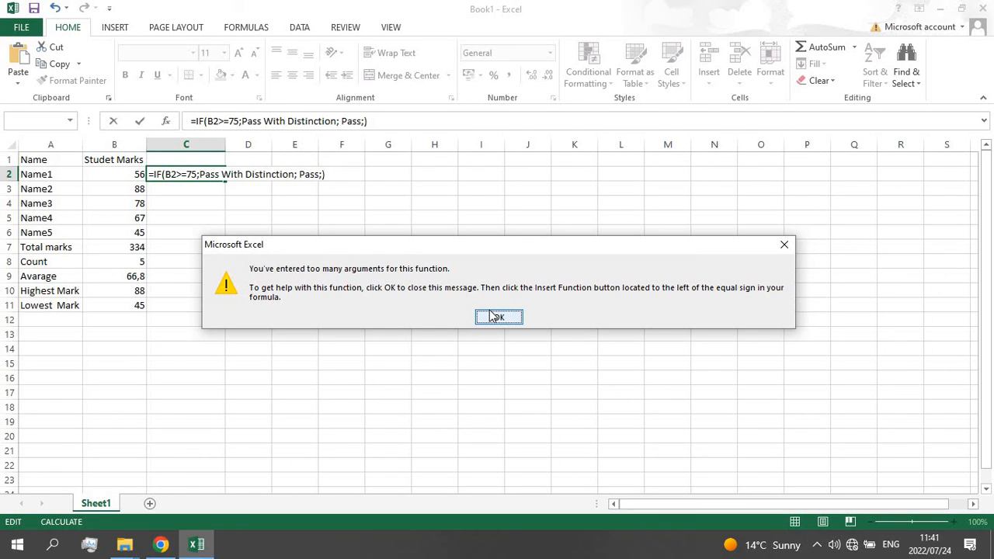
pyautogui.click(498, 317)
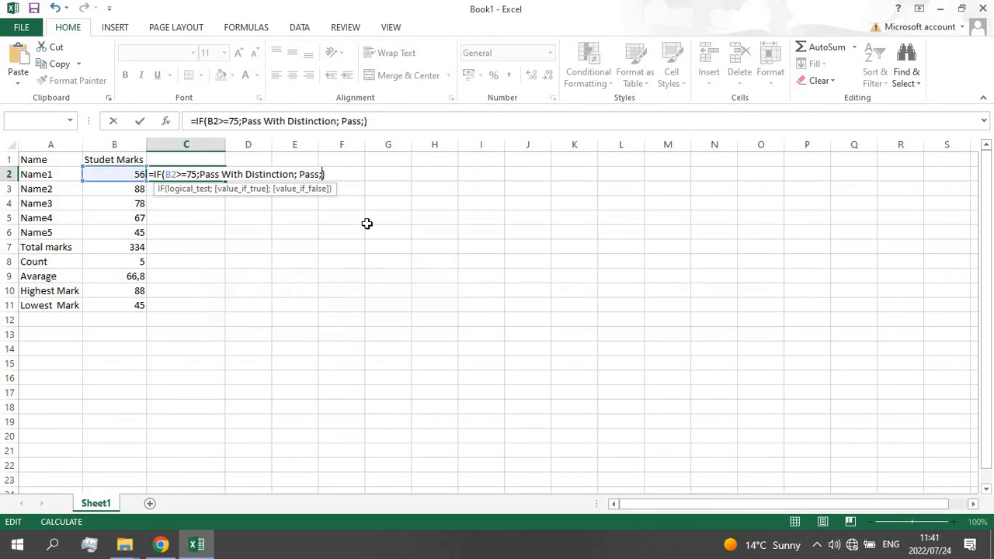
# Step: Remove the semicolon after Pass and enter the C2 formula as =IF(B2>=75;Pass With Distinction; Pass)
pyautogui.press('BackSpace')
pyautogui.press('Return')
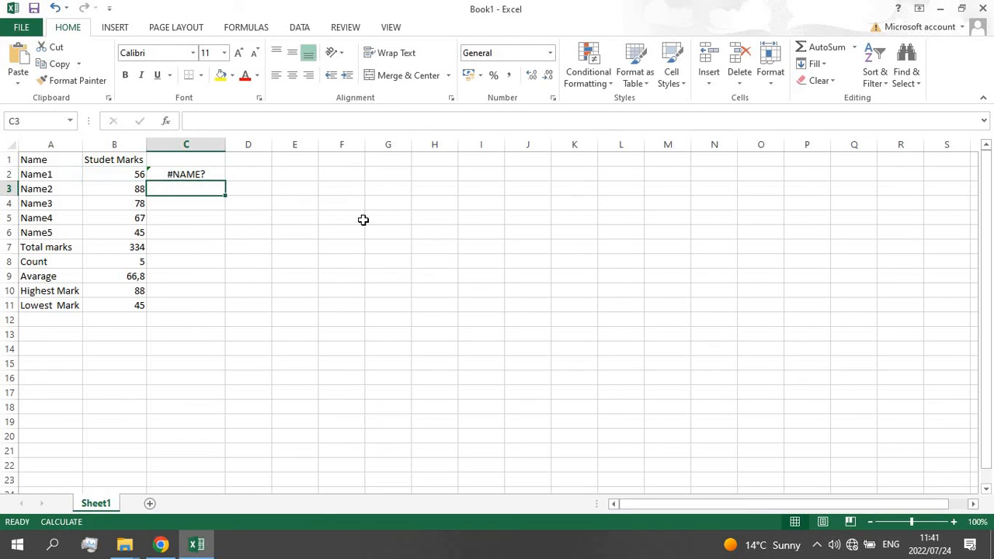
pyautogui.click(216, 176)
pyautogui.doubleClick(212, 174)
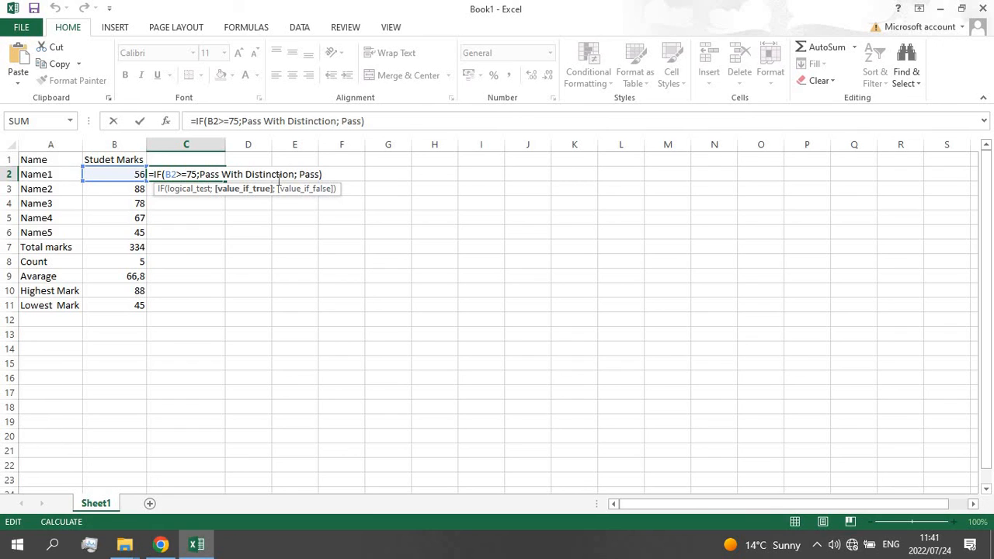
pyautogui.press('Return')
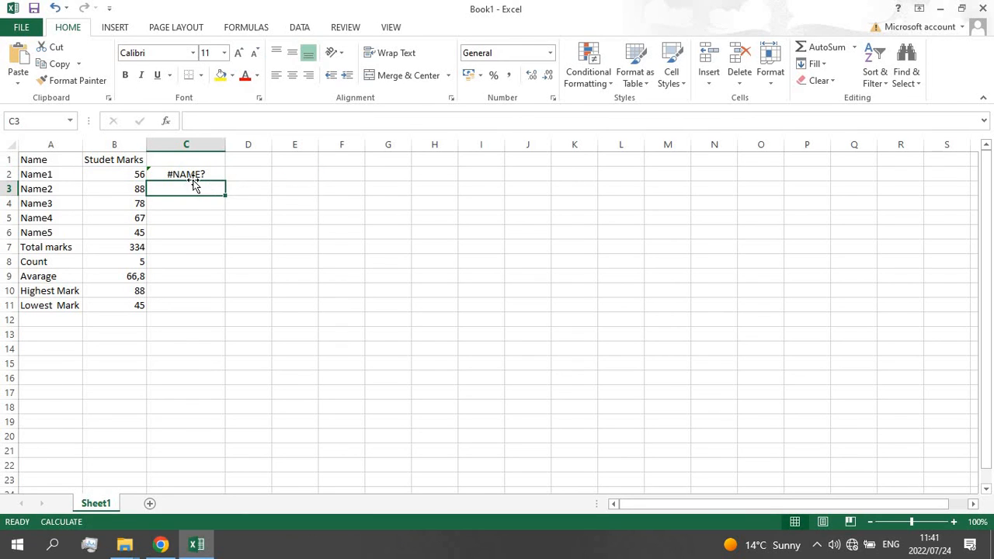
# Step: Try to enter the C2 formula with single quotation marks around both Pass With Distinction and Pass
pyautogui.click(202, 172)
pyautogui.doubleClick(202, 171)
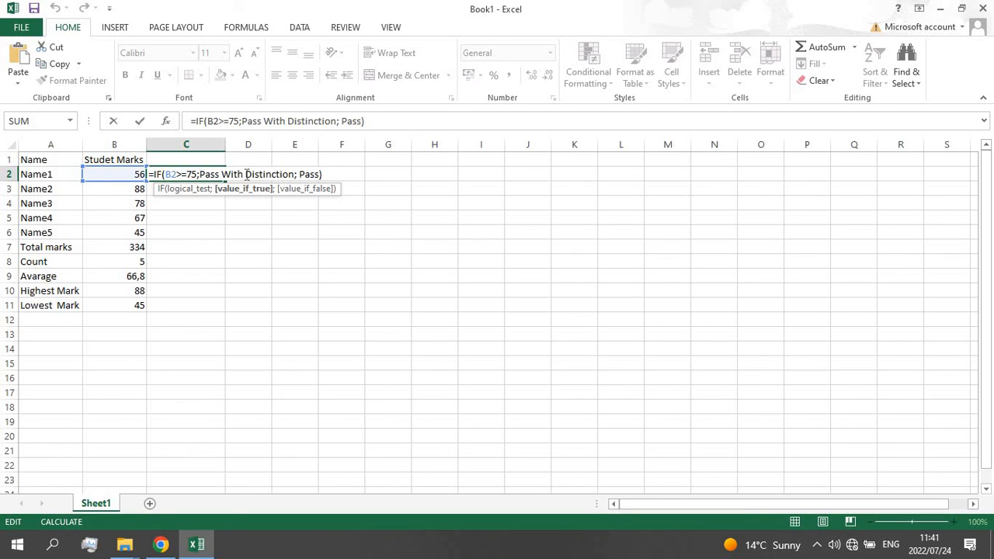
pyautogui.click(320, 175)
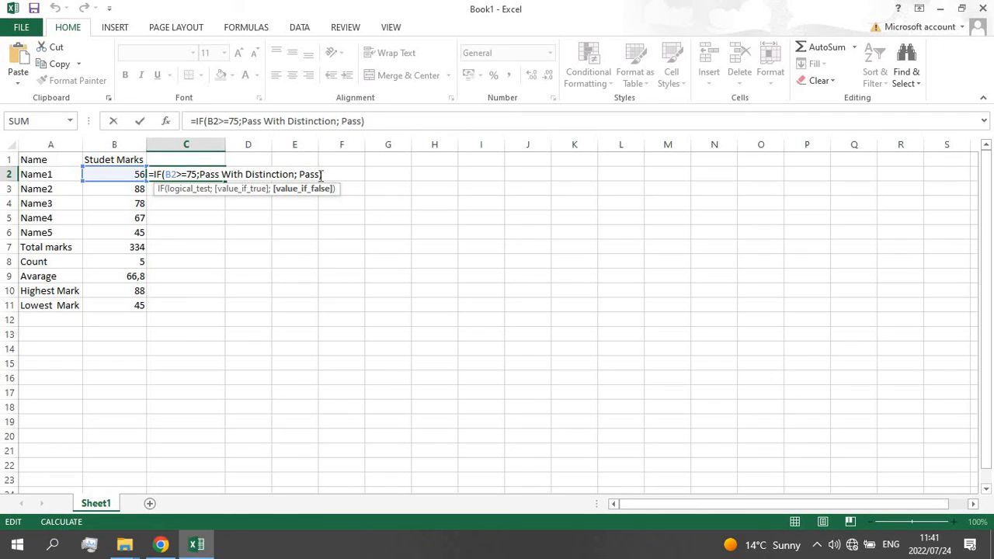
pyautogui.write("'")
pyautogui.click(301, 175)
pyautogui.write("'")
pyautogui.click(296, 175)
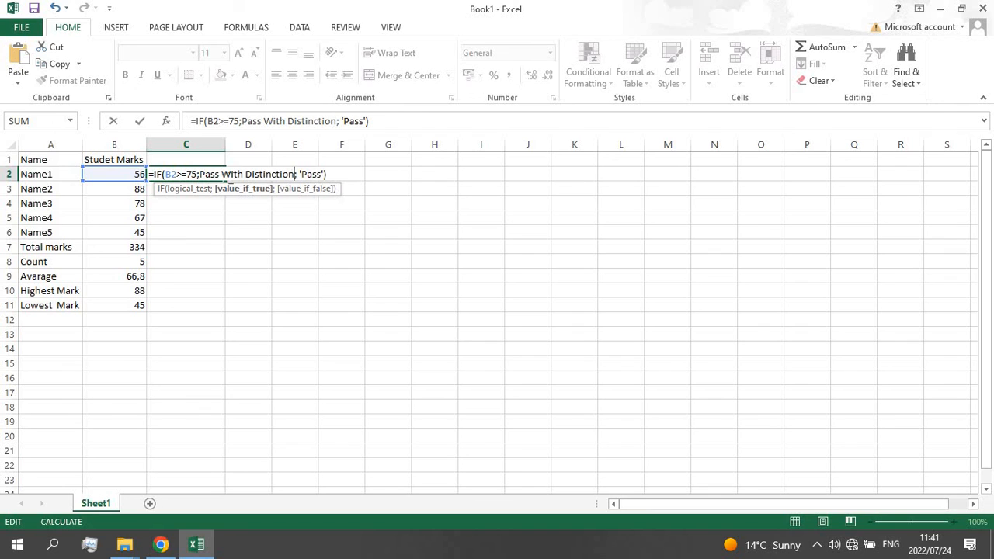
pyautogui.write("'")
pyautogui.click(201, 174)
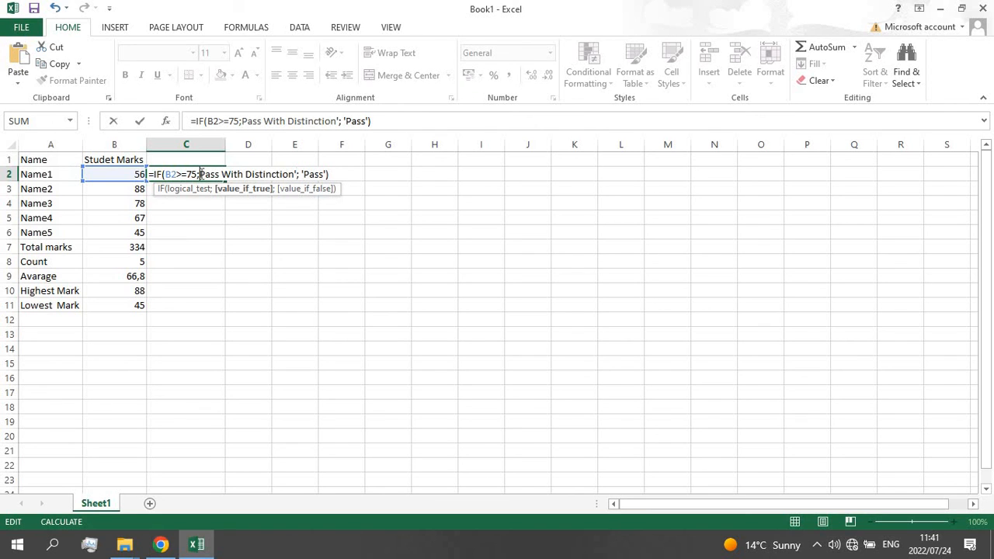
pyautogui.write("'")
pyautogui.press('Return')
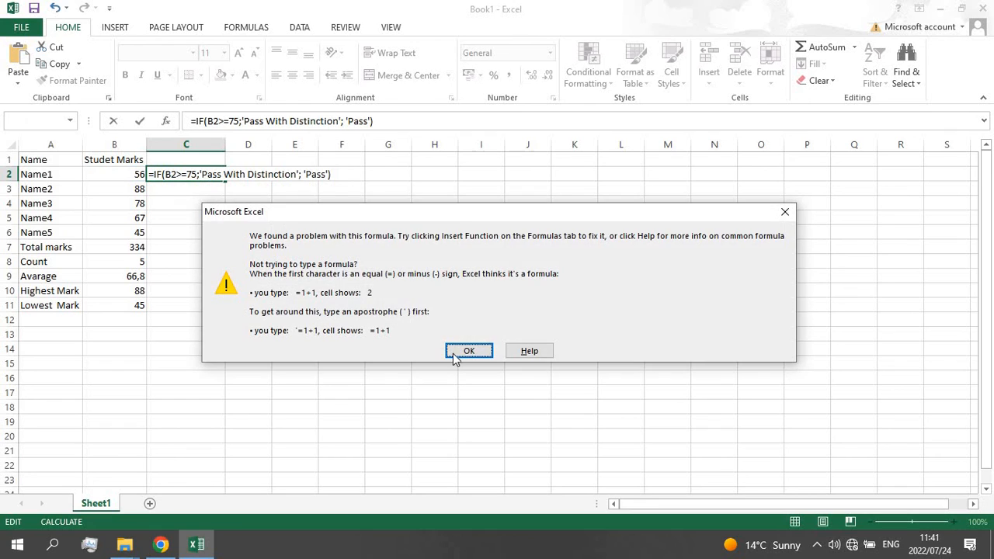
pyautogui.click(454, 354)
# Step: Replace the single quotation marks around Pass With Distinction in the C2 formula with double quotation marks
pyautogui.click(202, 175)
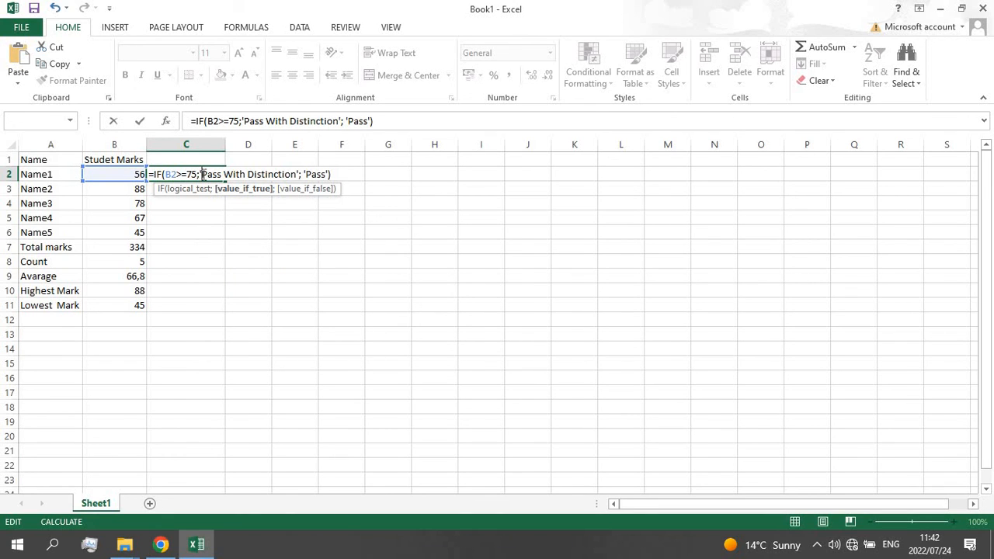
pyautogui.press('BackSpace')
pyautogui.write('"')
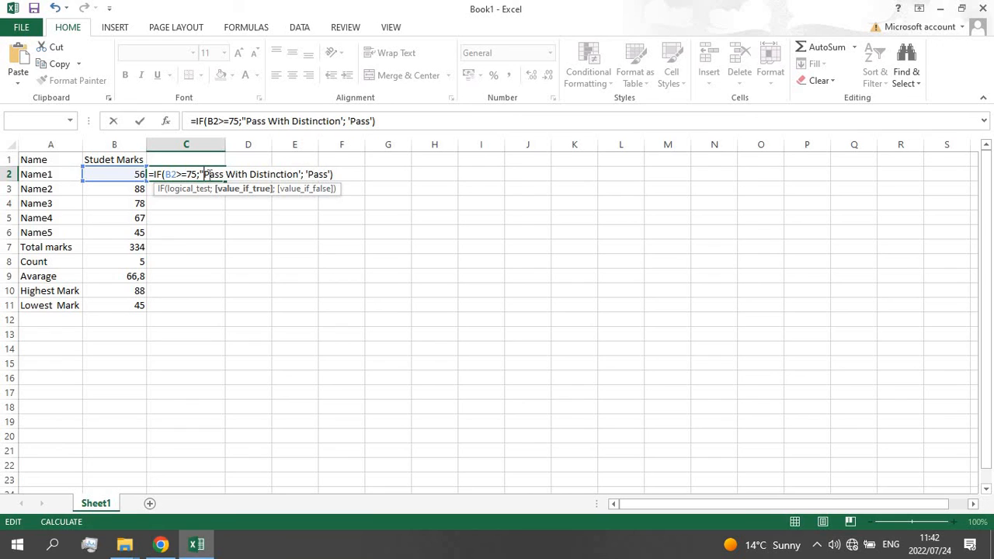
pyautogui.click(303, 174)
pyautogui.press('BackSpace')
pyautogui.write('"')
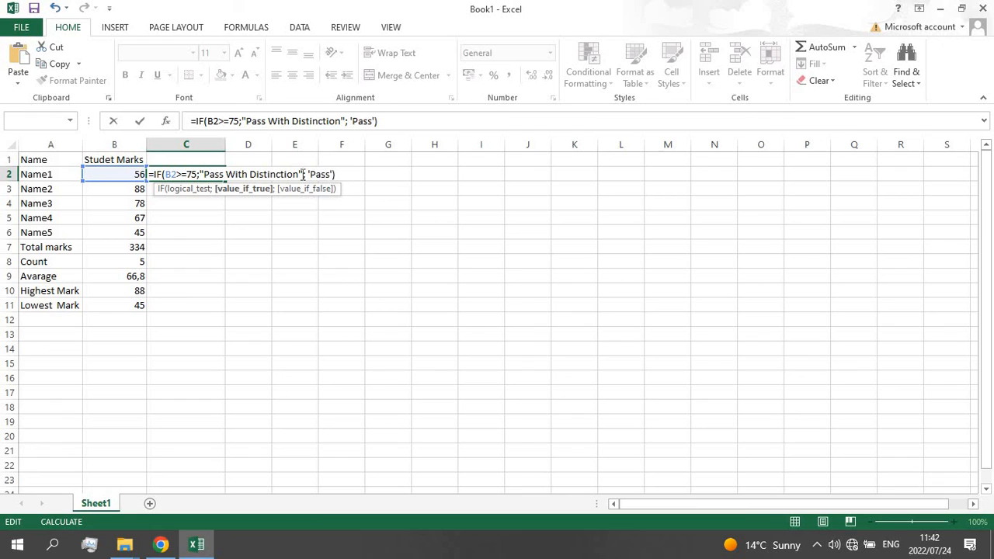
# Step: Put Pass in double quotation marks and enter the C2 formula as =IF(B2>=75;"Pass With Distinction"; "Pass")
pyautogui.click(309, 169)
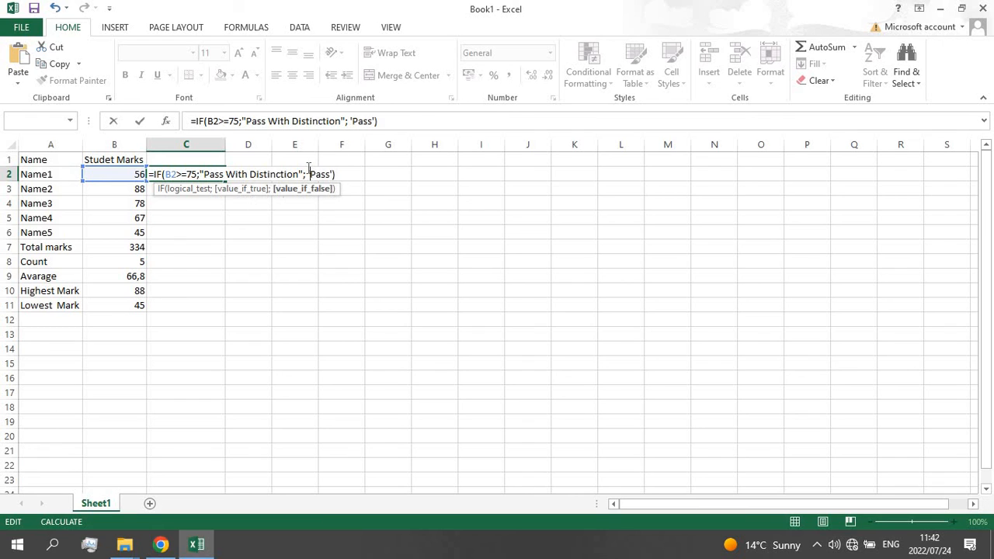
pyautogui.press('Delete')
pyautogui.write('"')
pyautogui.press('BackSpace')
pyautogui.write('"')
pyautogui.press('Return')
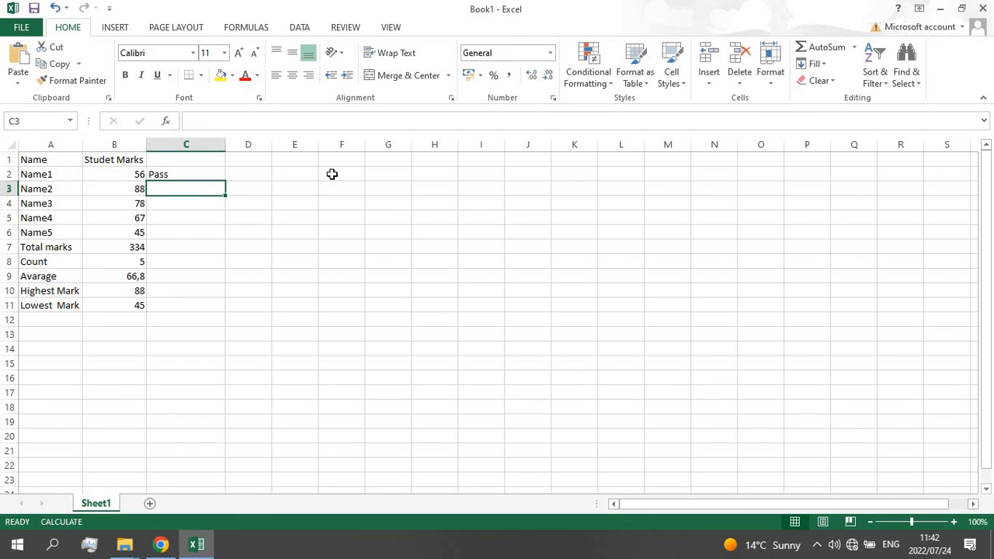
pyautogui.click(173, 200)
pyautogui.click(182, 187)
pyautogui.doubleClick(187, 174)
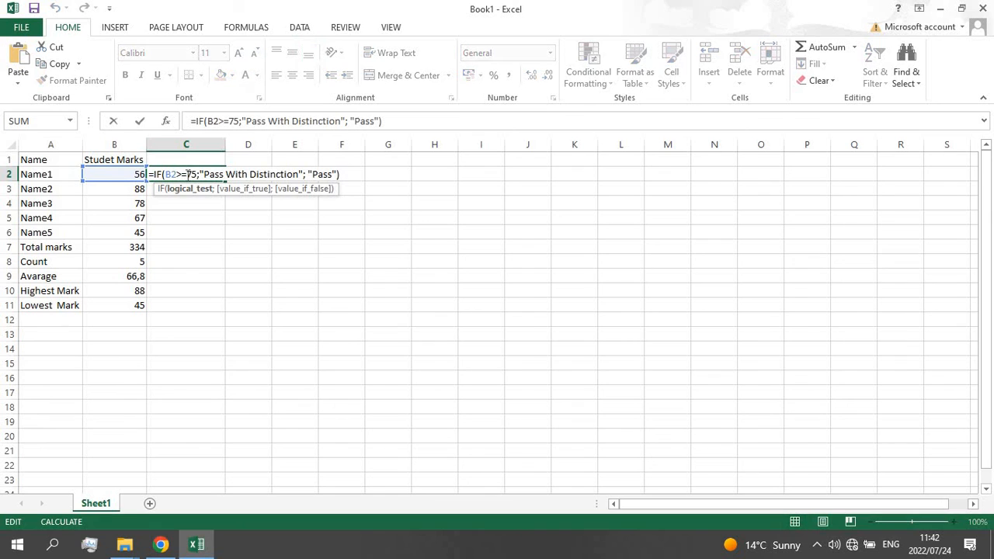
pyautogui.click(174, 202)
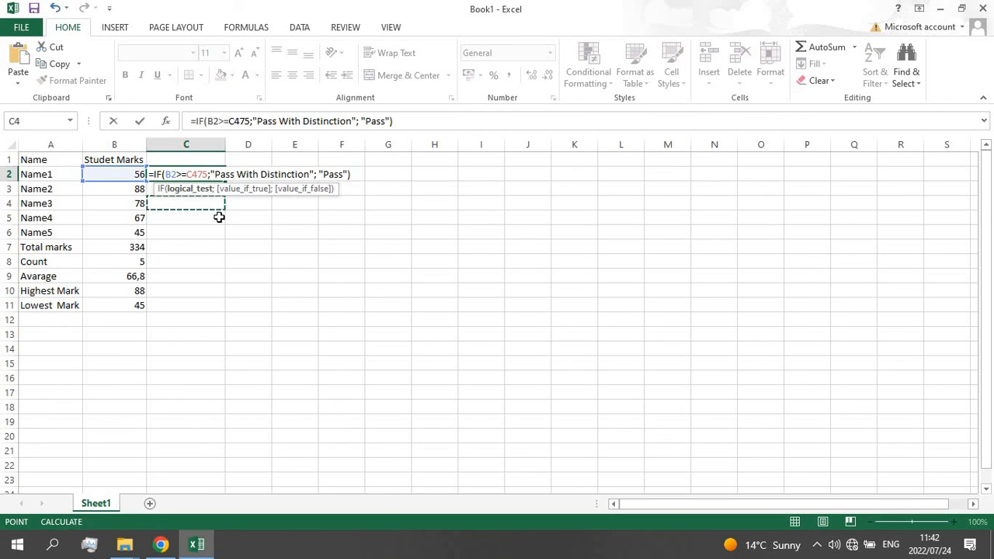
pyautogui.press('BackSpace')
pyautogui.press('BackSpace')
pyautogui.click(317, 230)
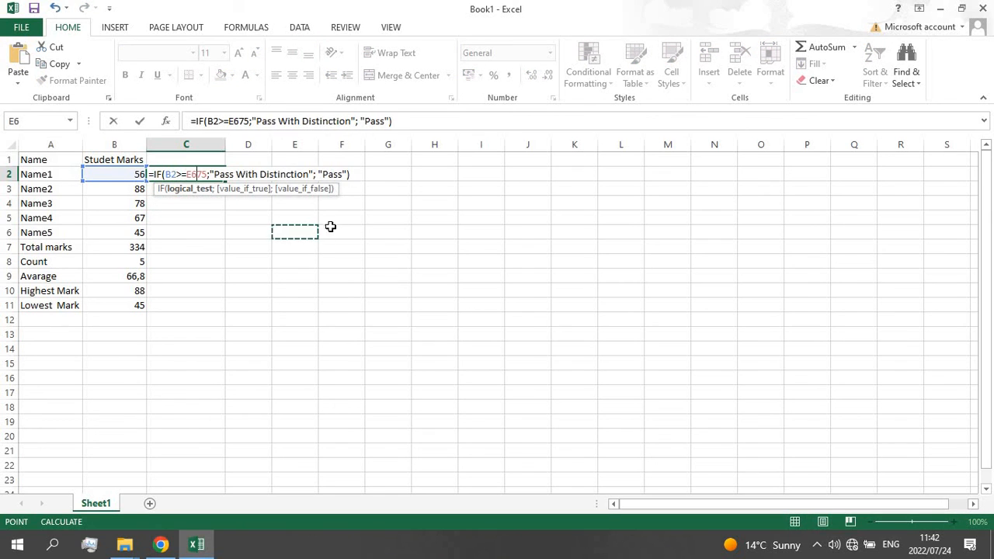
pyautogui.press('BackSpace')
pyautogui.press('BackSpace')
pyautogui.press('Return')
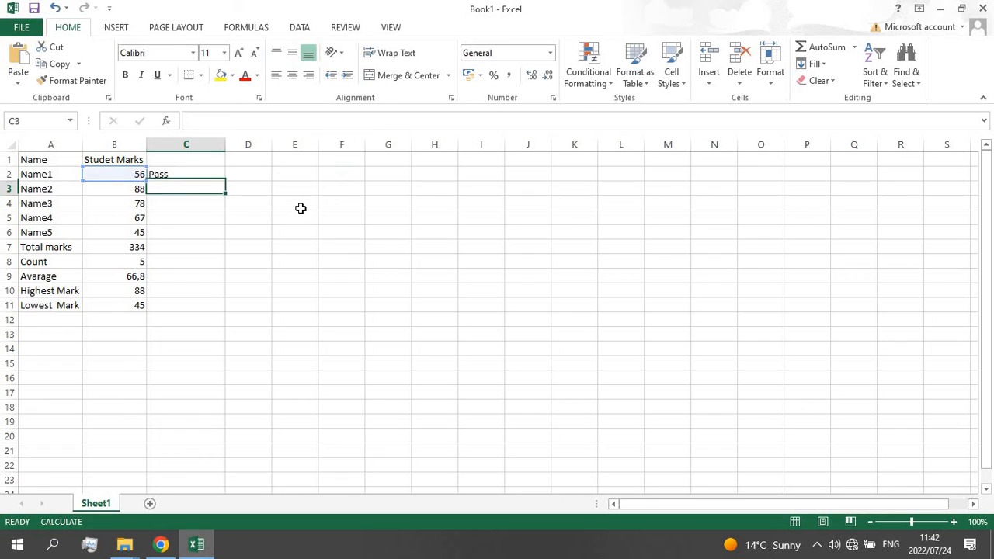
# Step: Fill the IF grading formula from C2 down through C6, covering all five students
pyautogui.doubleClick(210, 174)
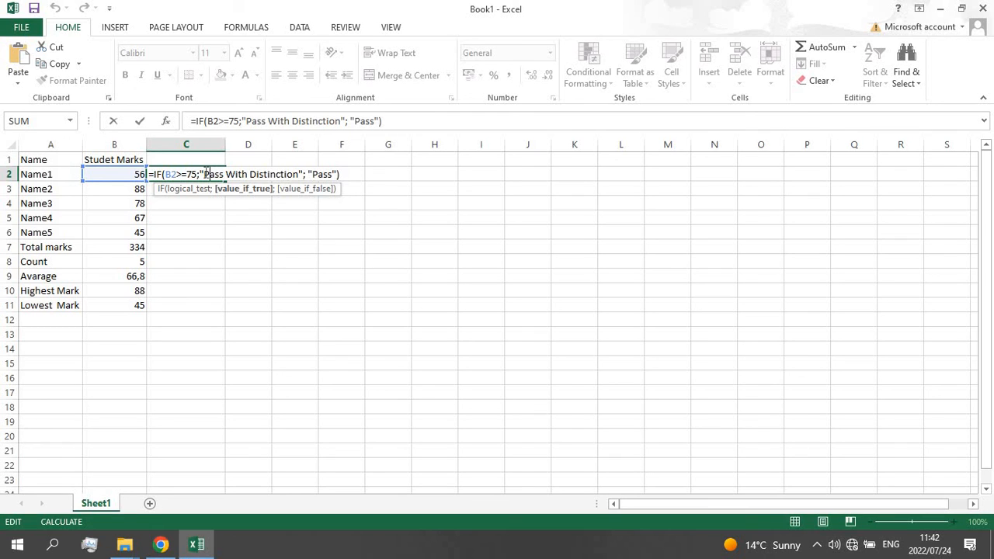
pyautogui.moveTo(203, 174); pyautogui.dragTo(298, 179)
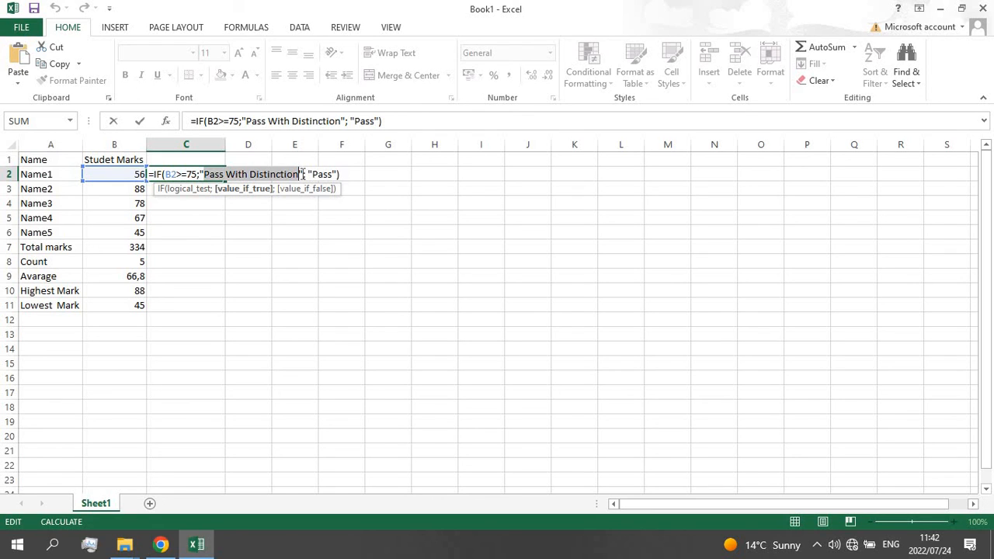
pyautogui.click(196, 199)
pyautogui.click(204, 174)
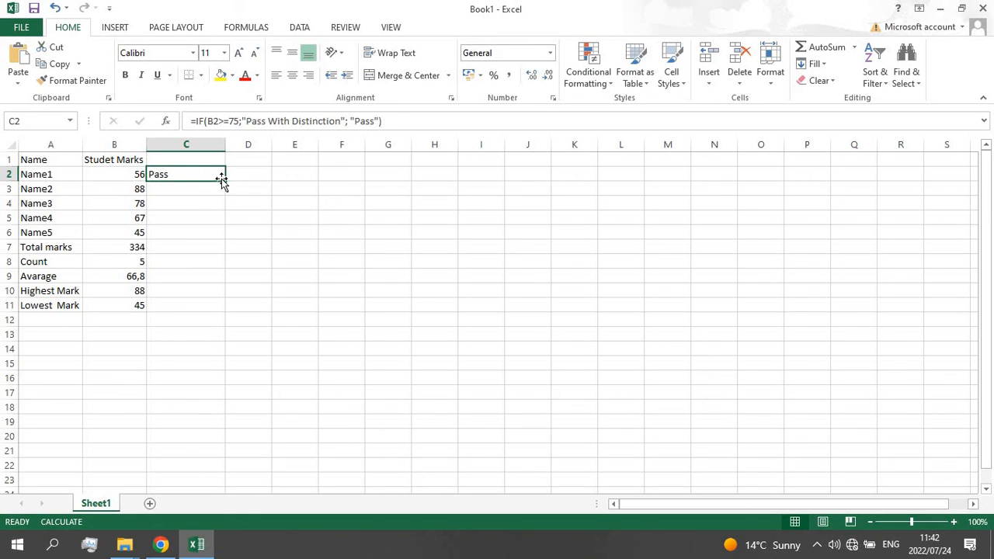
pyautogui.moveTo(225, 180); pyautogui.dragTo(215, 234)
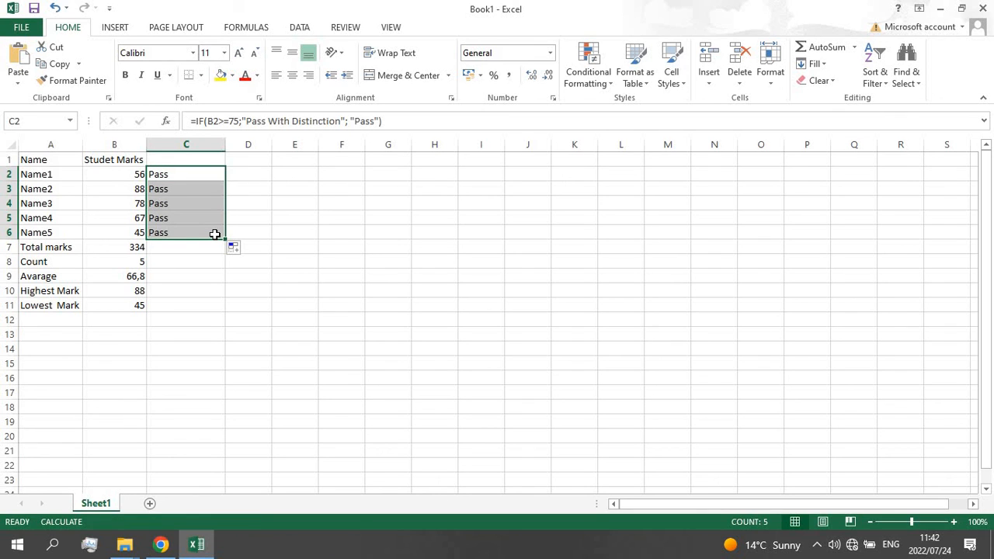
# Step: Re-enter the existing IF formulas in C3, C4, C5, C6 and C2 one by one to recalculate each grade
pyautogui.doubleClick(168, 190)
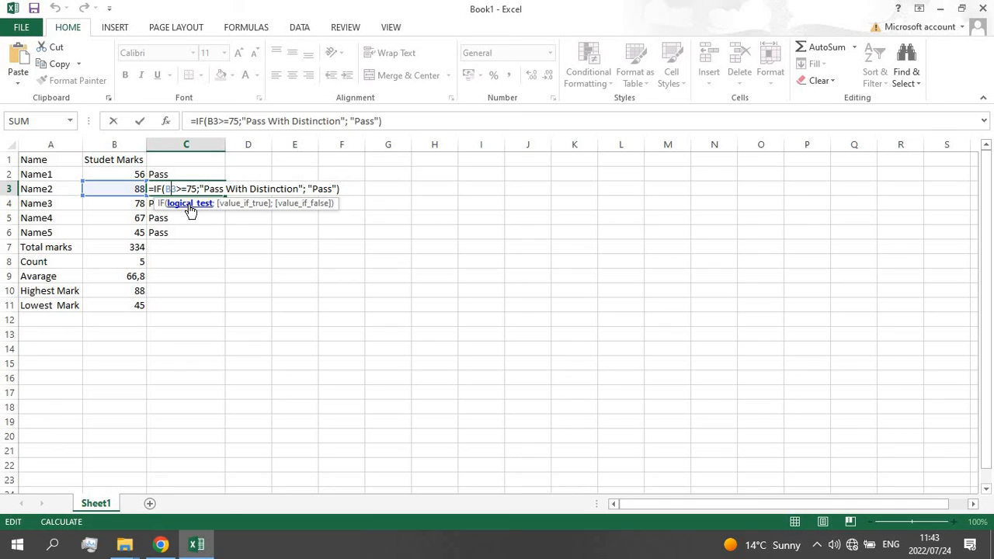
pyautogui.click(290, 248)
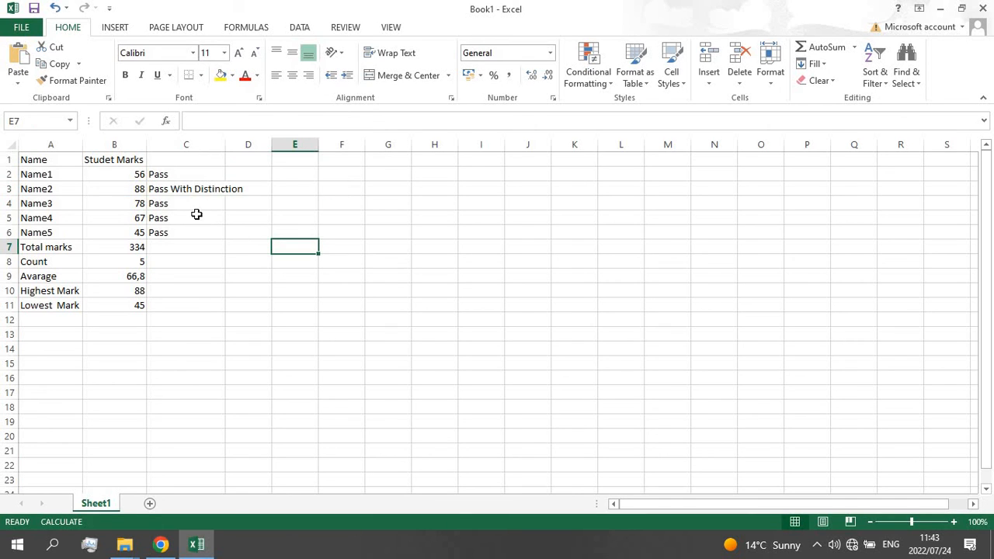
pyautogui.click(209, 217)
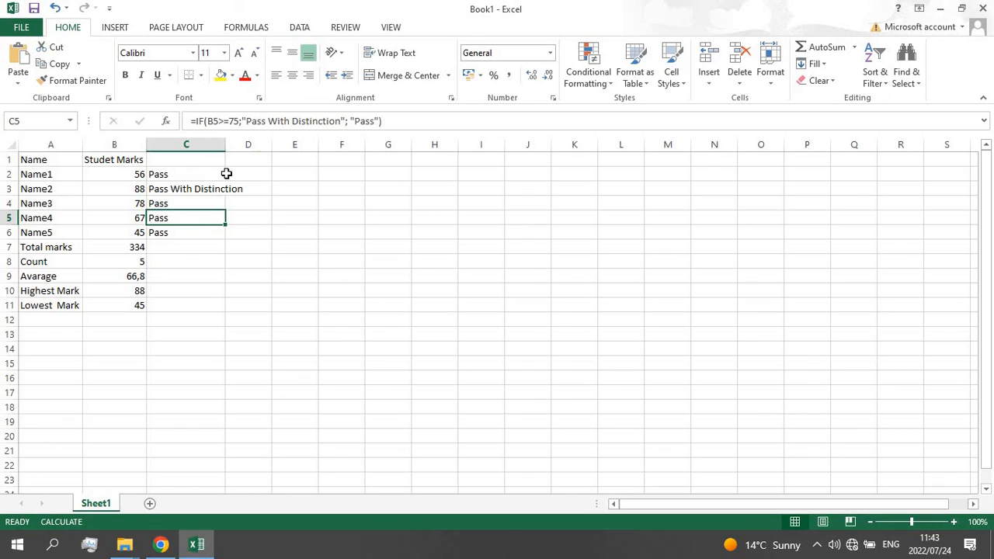
pyautogui.doubleClick(202, 204)
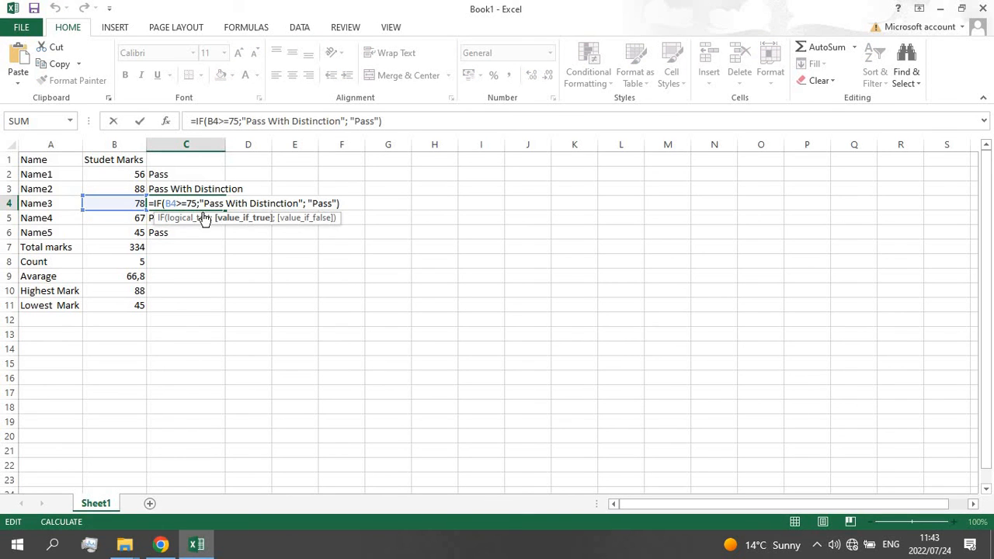
pyautogui.press('Return')
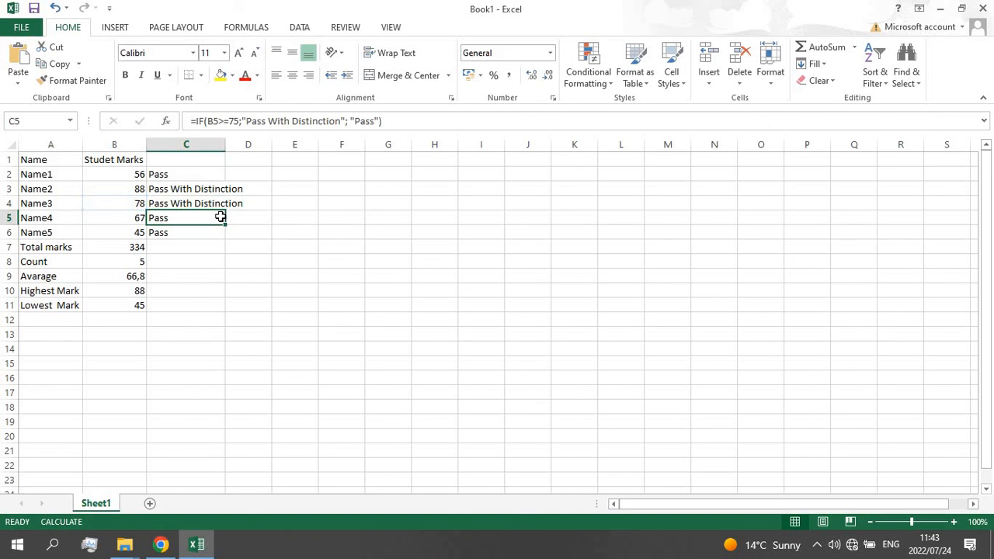
pyautogui.doubleClick(204, 217)
pyautogui.press('Return')
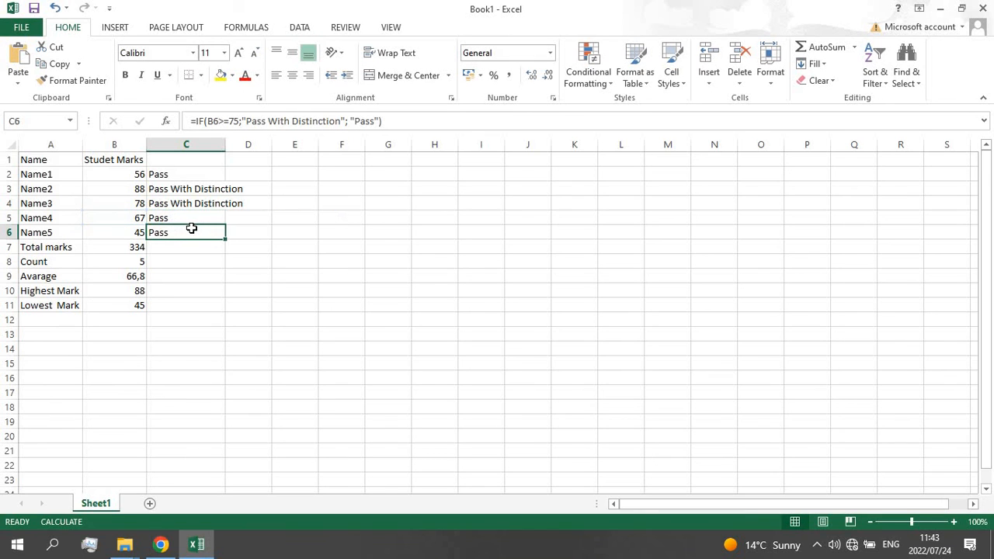
pyautogui.doubleClick(191, 229)
pyautogui.press('Return')
pyautogui.click(200, 180)
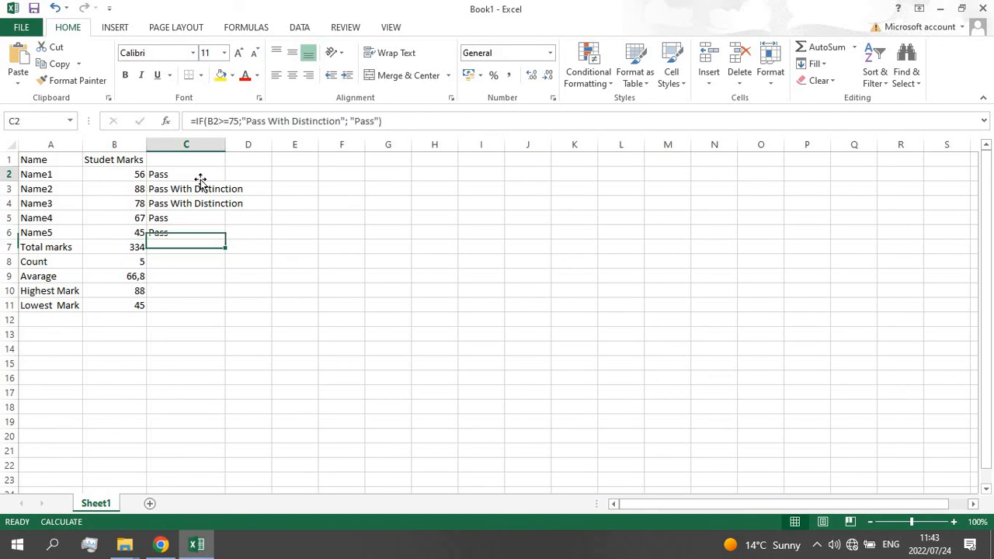
pyautogui.doubleClick(201, 180)
pyautogui.press('Return')
# Step: Widen column C so the text Pass With Distinction fits inside it
pyautogui.click(200, 190)
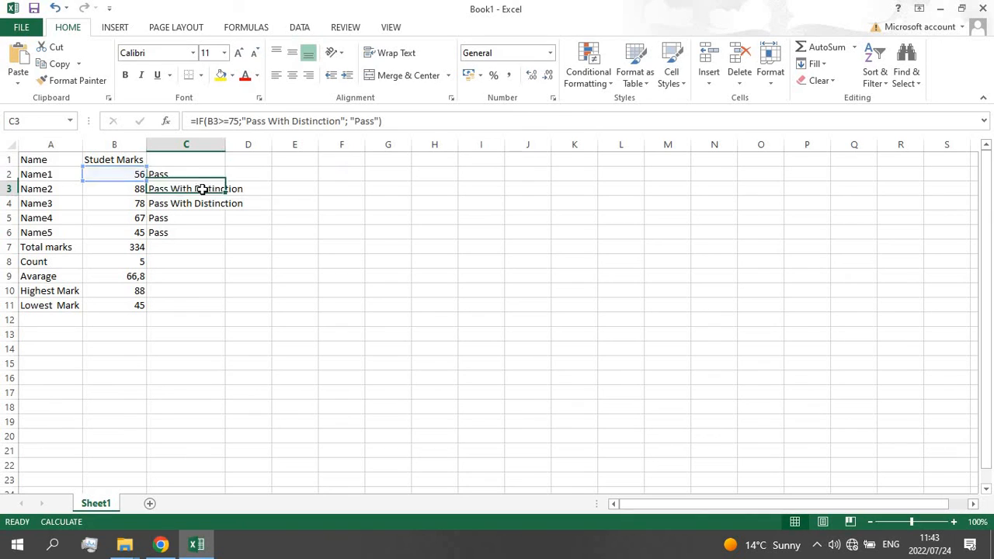
pyautogui.moveTo(231, 144); pyautogui.dragTo(264, 145)
pyautogui.click(247, 218)
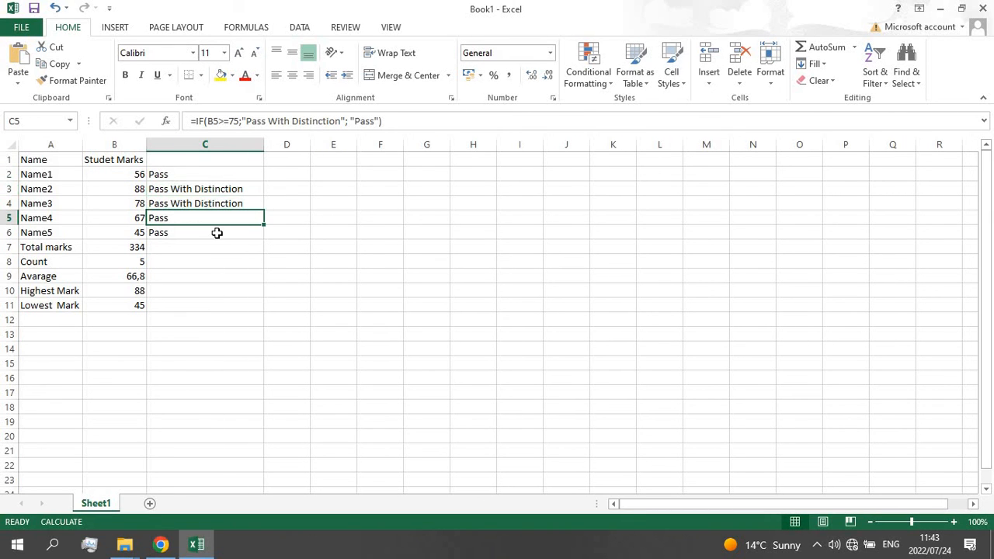
# Step: Compare each student's mark in column B with the grade and IF formula beside it in column C
pyautogui.click(218, 232)
pyautogui.click(205, 247)
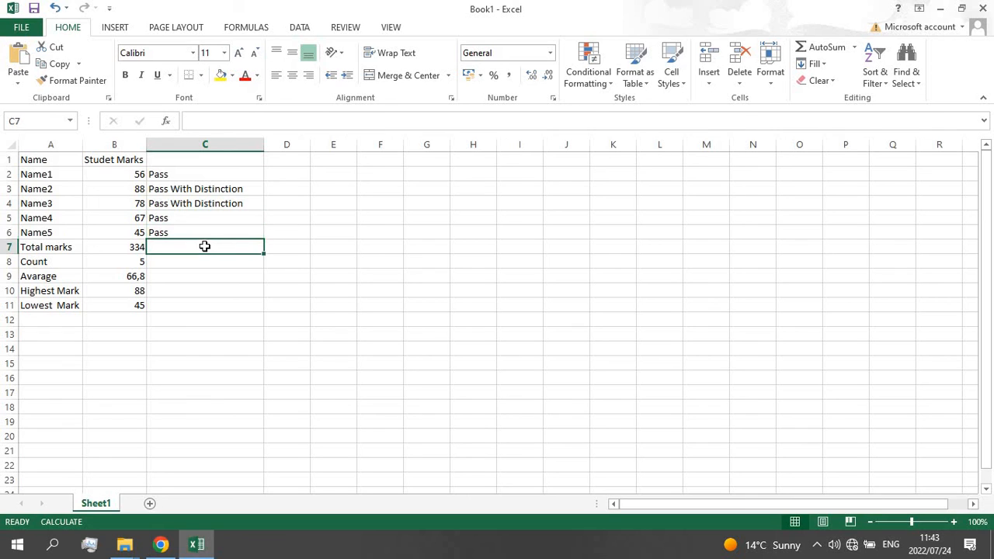
pyautogui.click(162, 203)
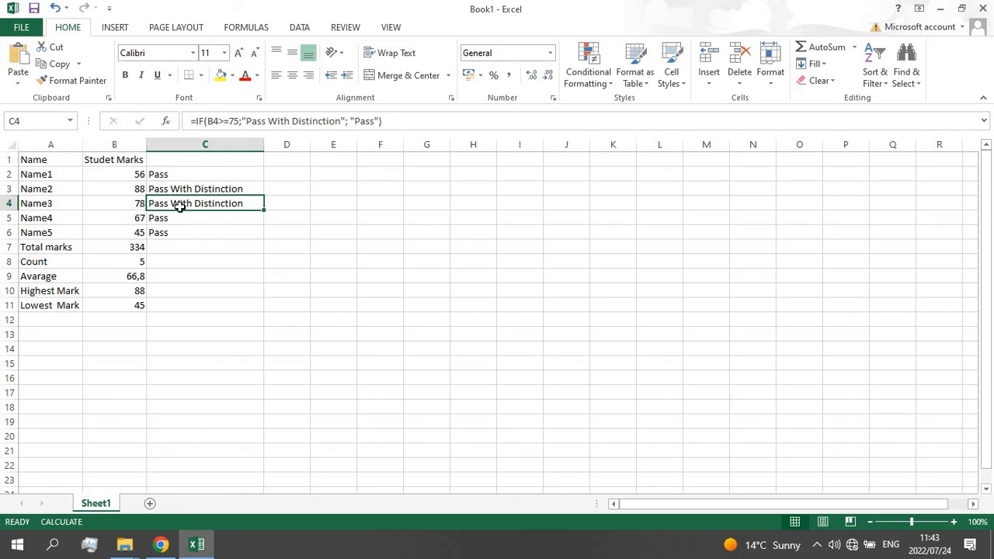
pyautogui.click(140, 189)
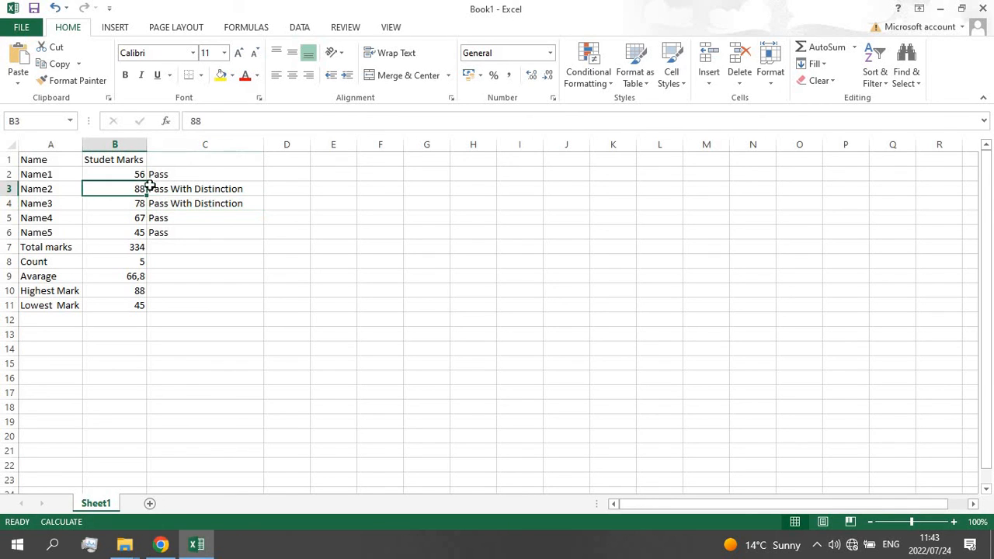
pyautogui.click(153, 190)
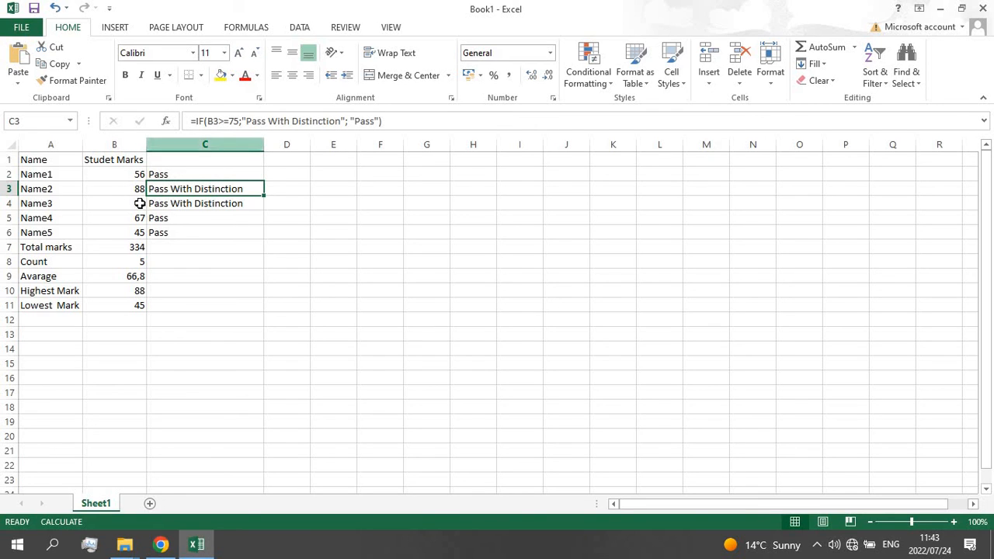
pyautogui.click(162, 174)
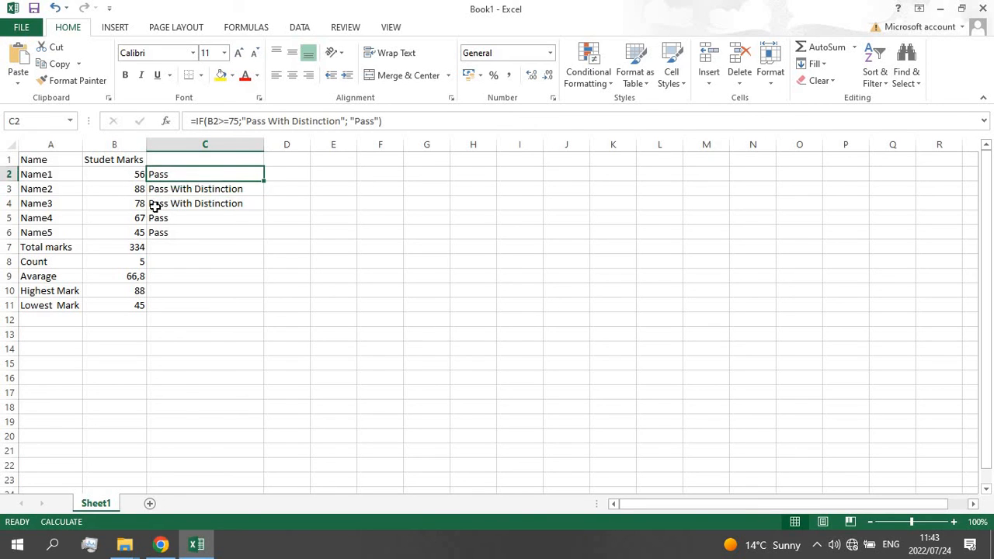
pyautogui.click(154, 220)
pyautogui.press('Down')
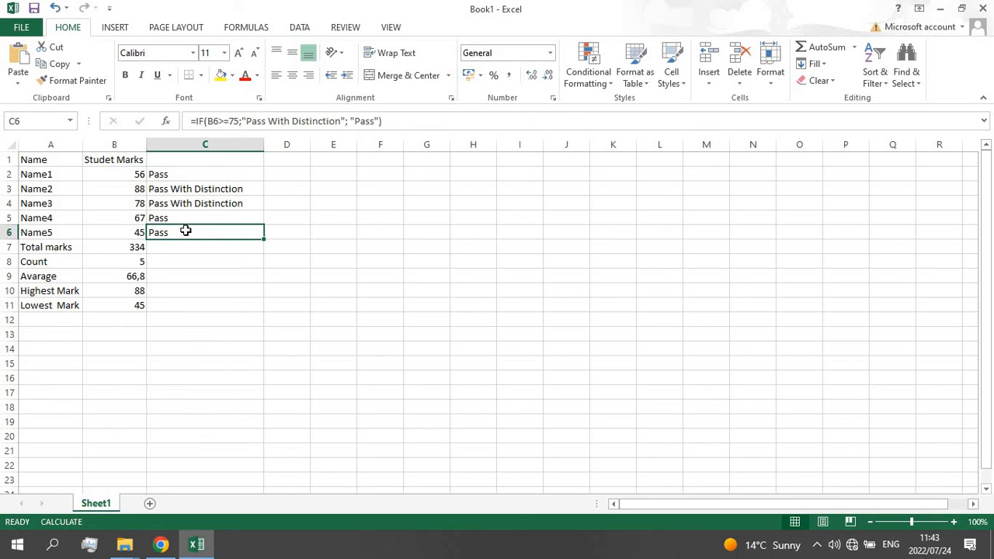
pyautogui.press('Up')
pyautogui.click(176, 230)
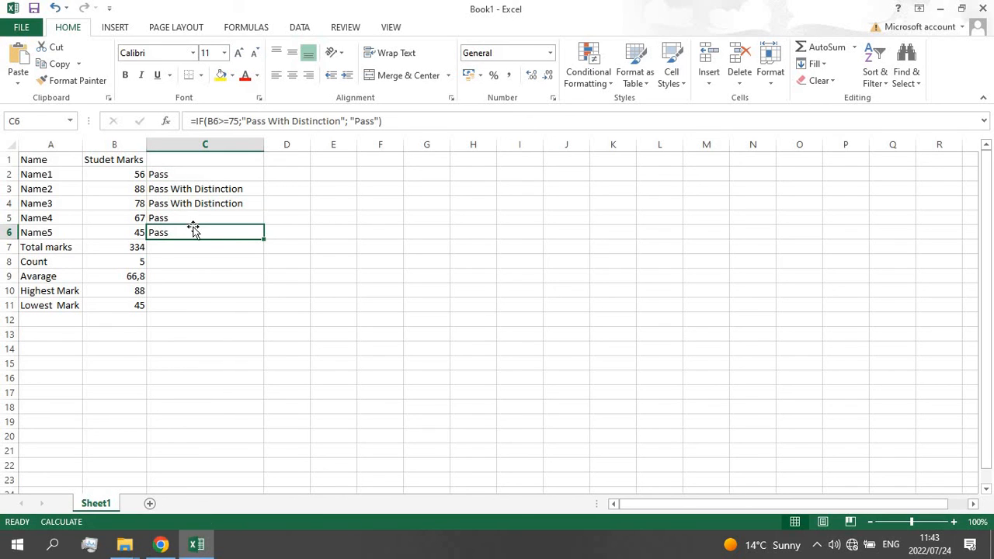